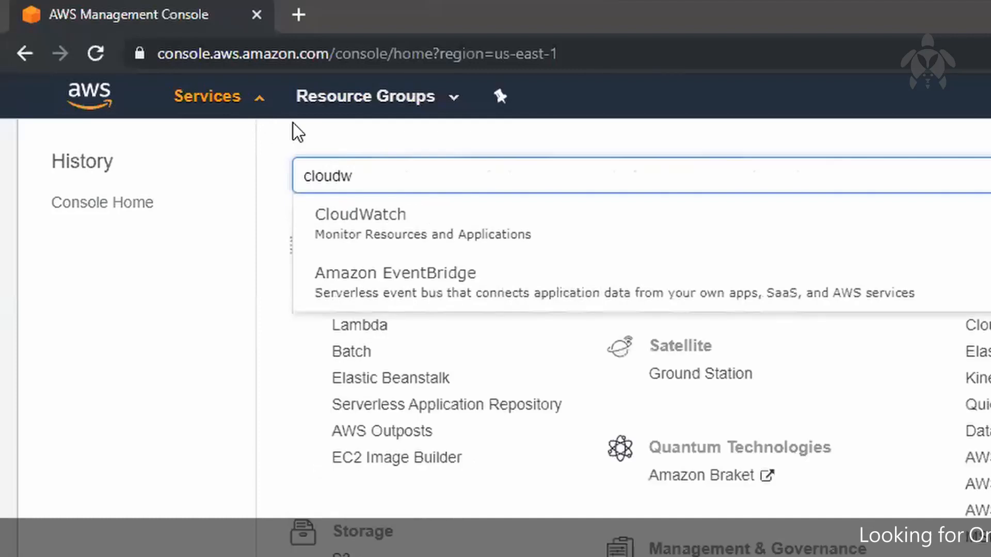
Open the CloudWatch console and dismiss the Windows license expiry notice
click(436, 215)
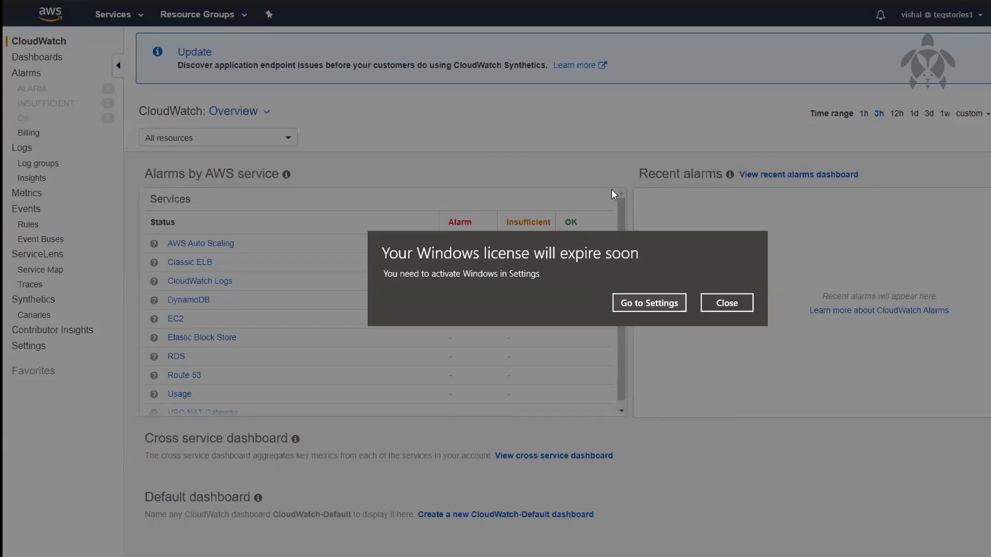
click(746, 303)
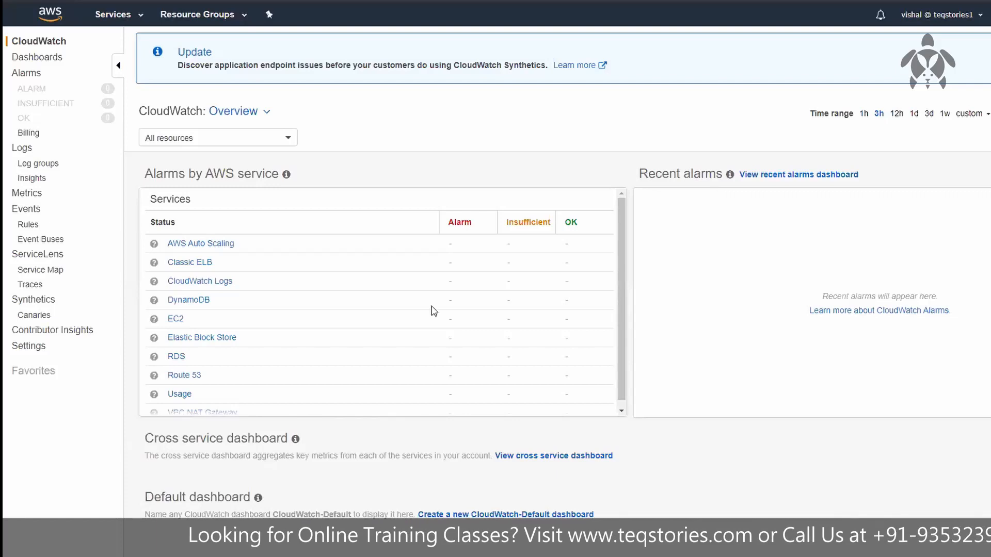
Search the AWS services list for sns and close the list
click(117, 17)
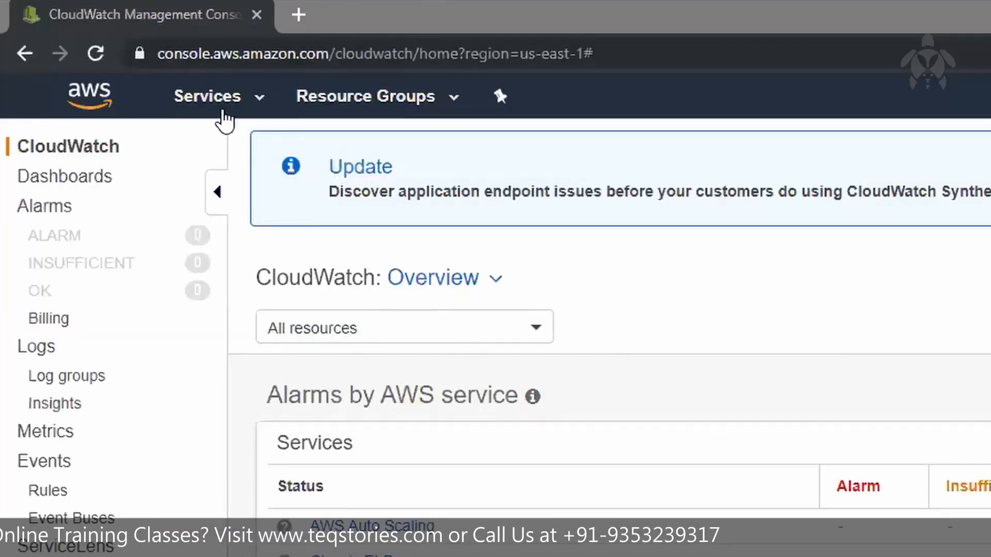
click(222, 111)
text(sns)
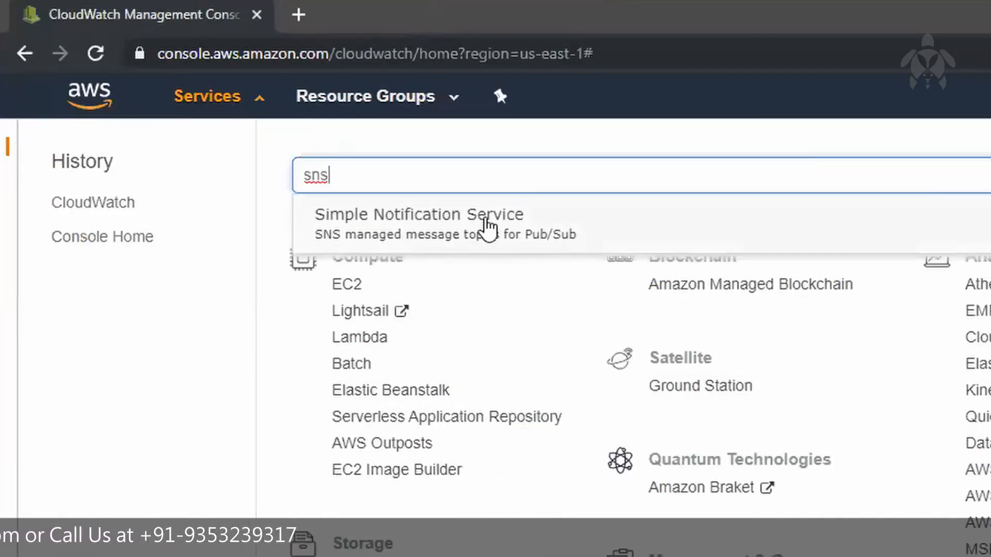
click(237, 110)
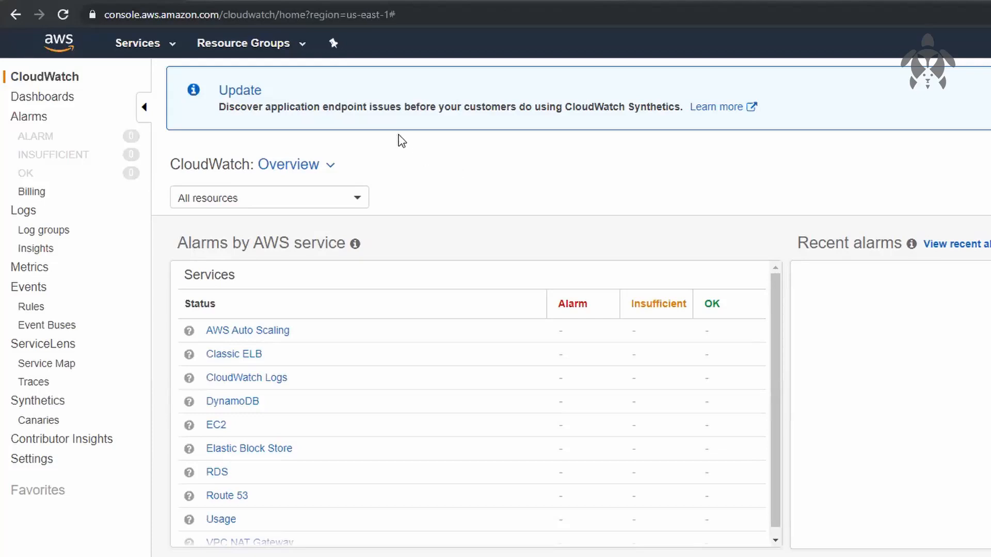
Open the EC2 console in a new browser tab and switch to it
click(141, 41)
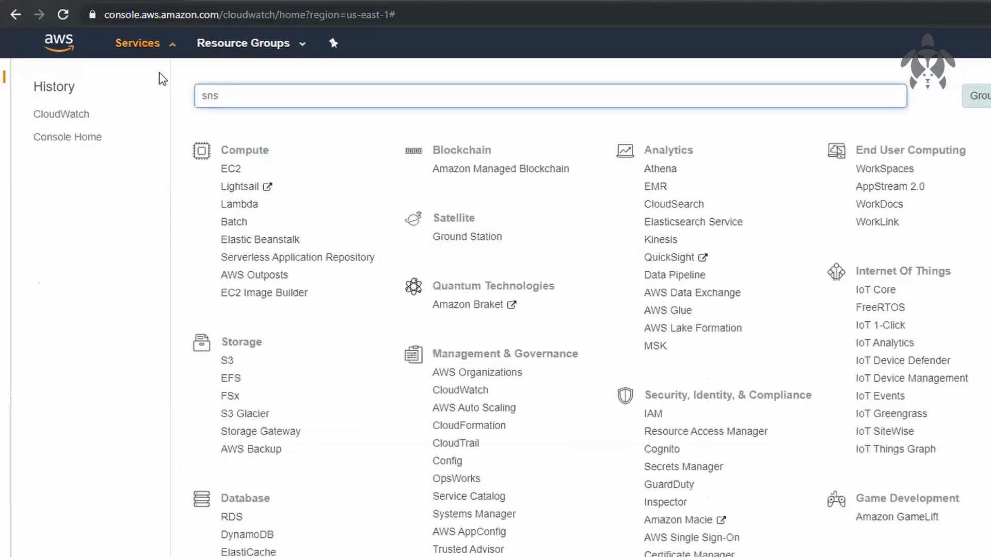
right_click(240, 178)
click(285, 187)
click(159, 44)
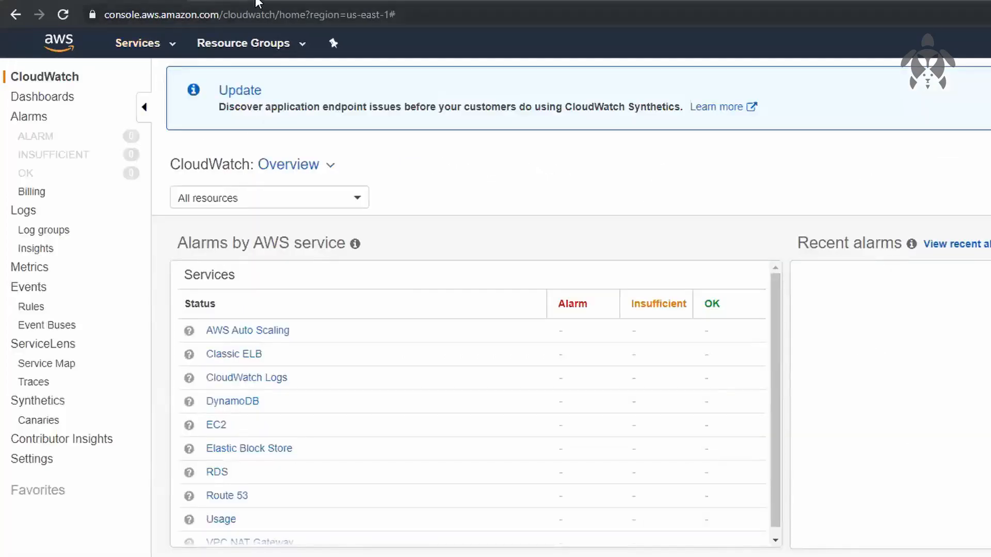
click(269, 2)
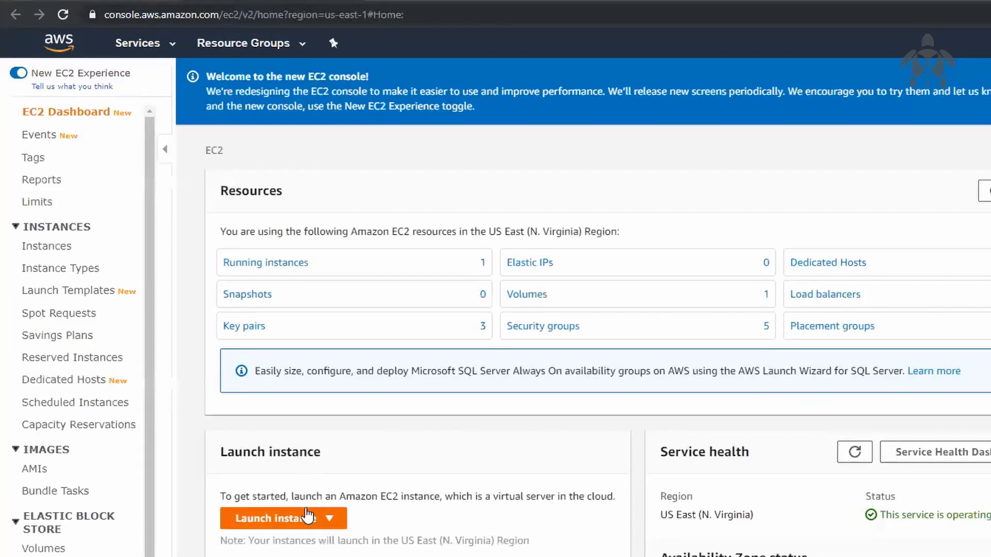
Start a new EC2 instance from the first listed 64-bit (x86) AMI, keeping the t2.micro instance type
click(309, 518)
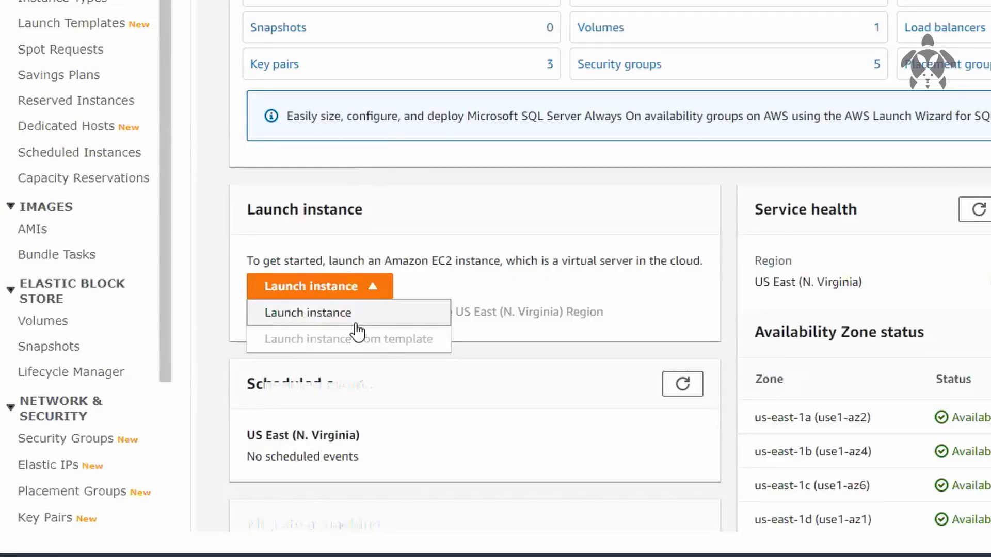
click(351, 316)
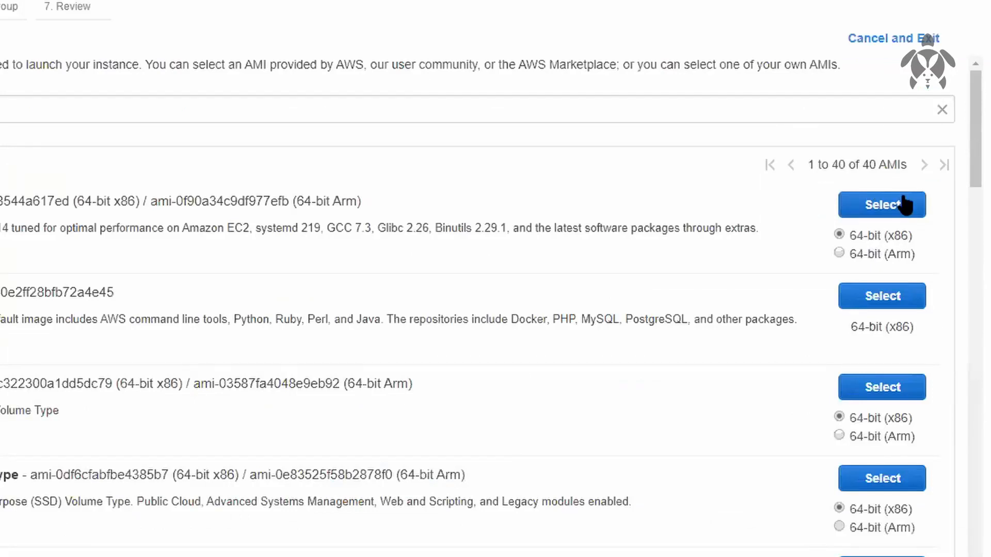
click(905, 205)
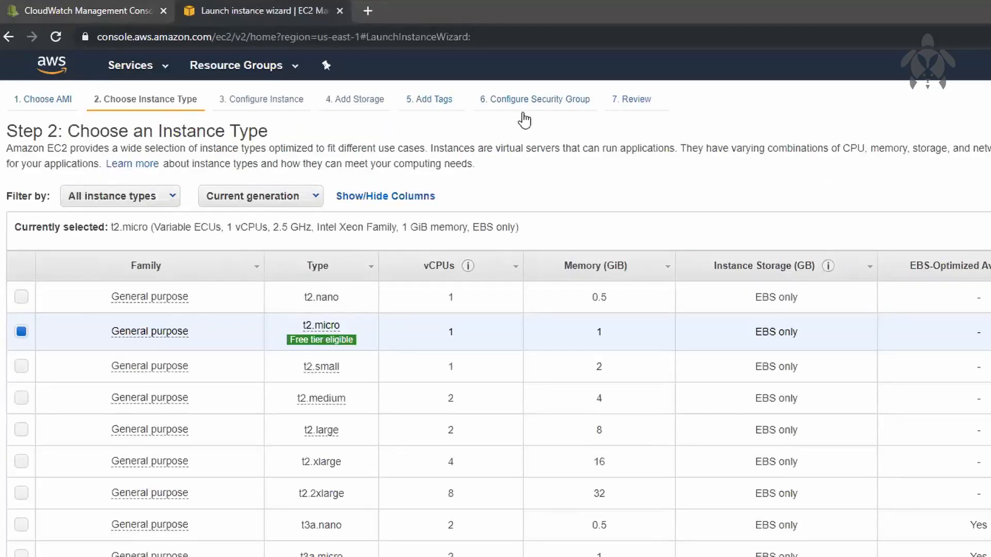
click(281, 109)
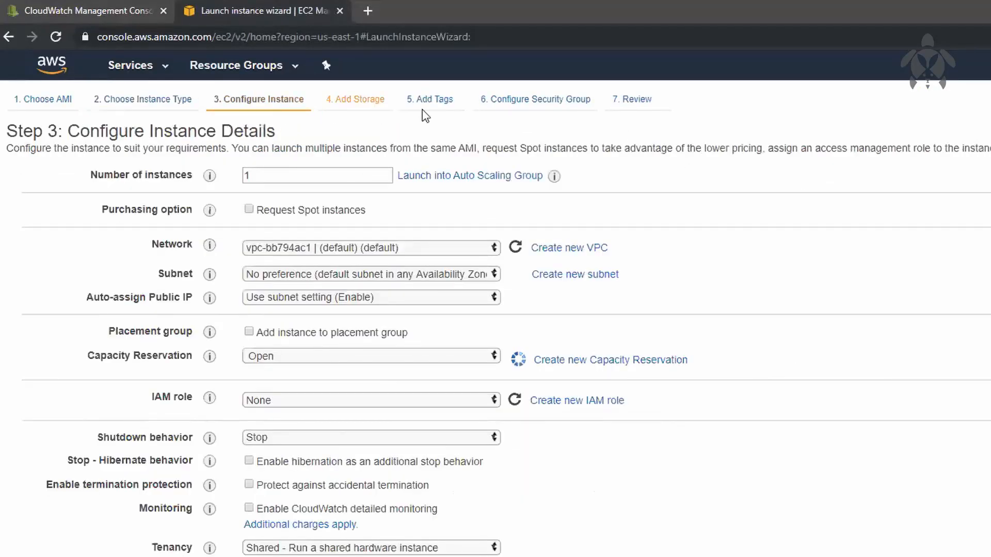
Assign the existing security group linux SG Default to the new instance
click(549, 111)
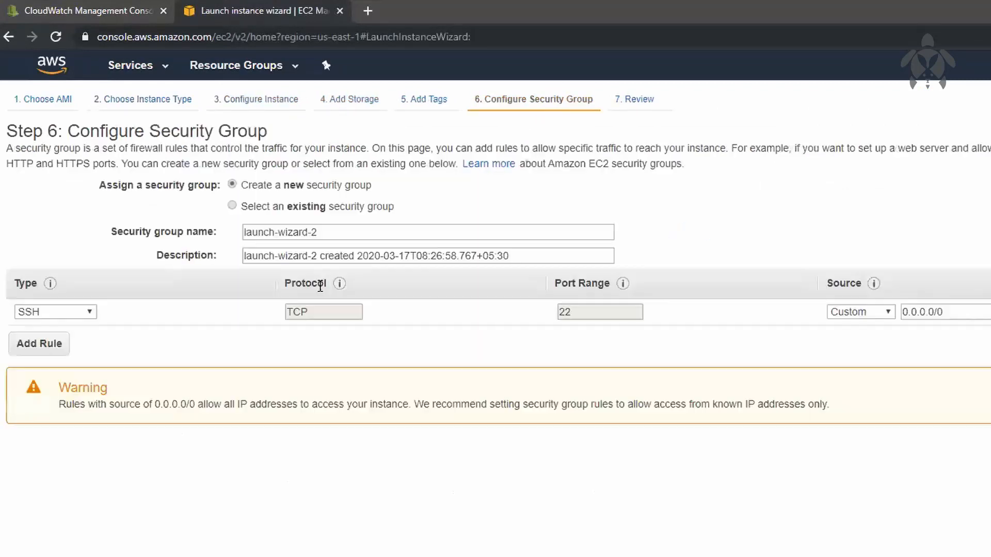
click(374, 208)
click(329, 290)
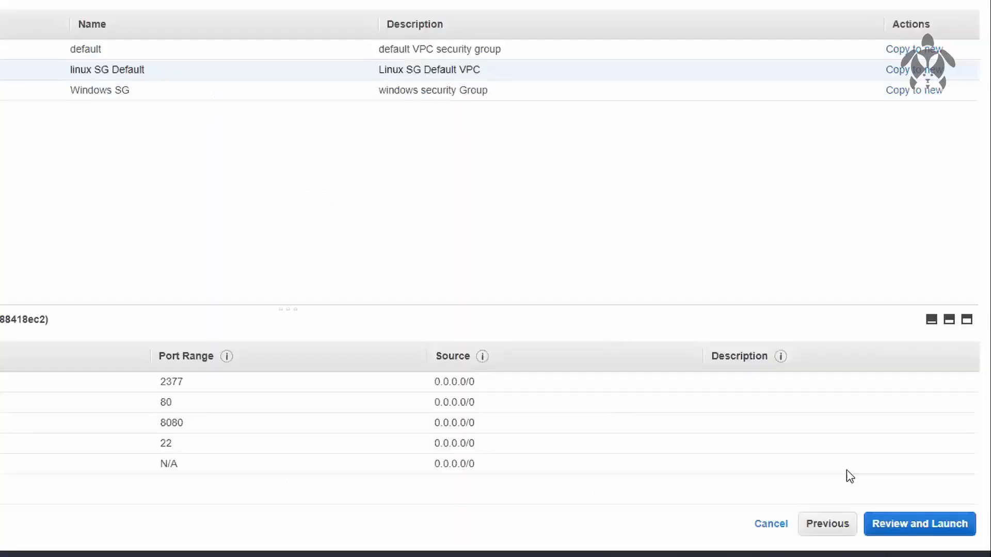
Launch the instance with the existing key pair NVKP_laptop, acknowledging access to its key file, and view the instances list
click(924, 527)
click(946, 525)
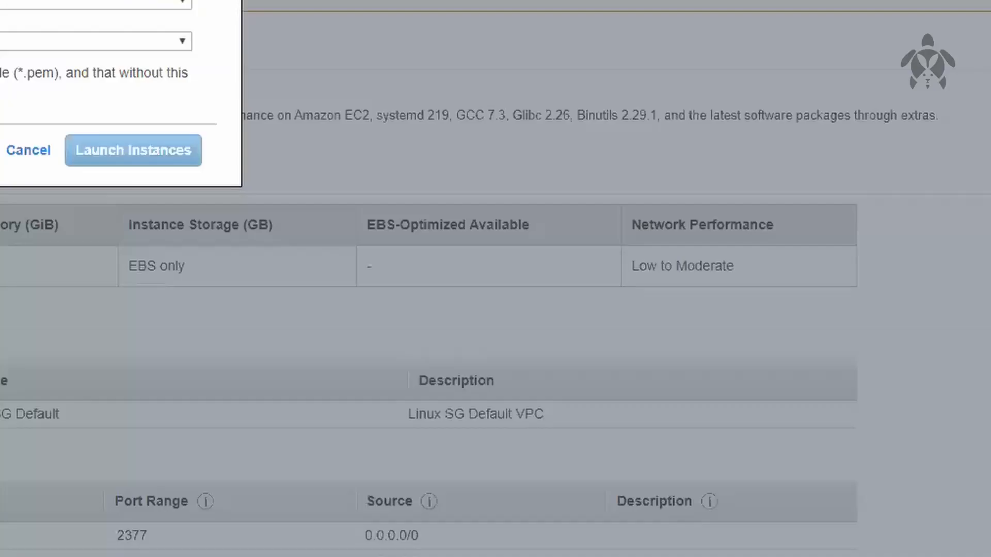
click(258, 324)
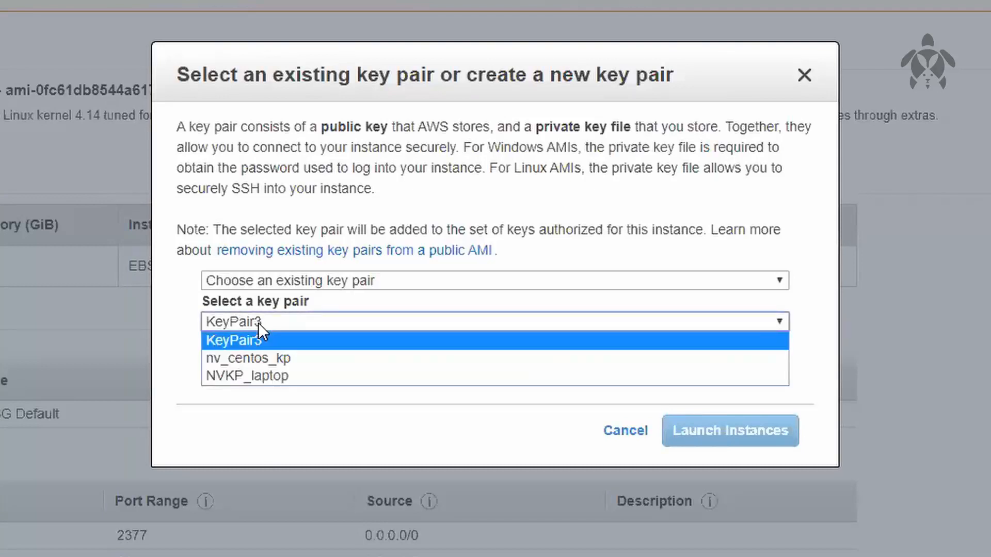
click(245, 372)
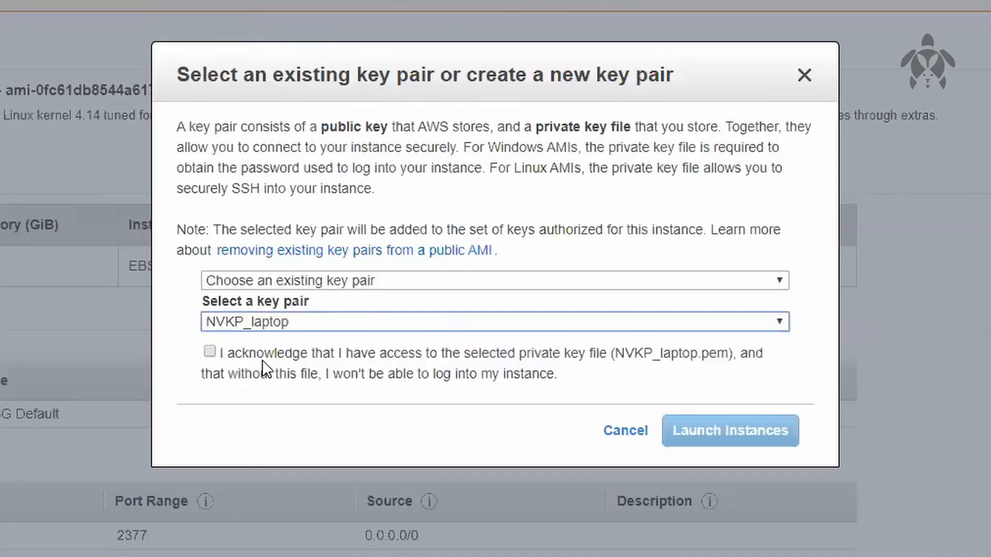
click(263, 360)
click(762, 431)
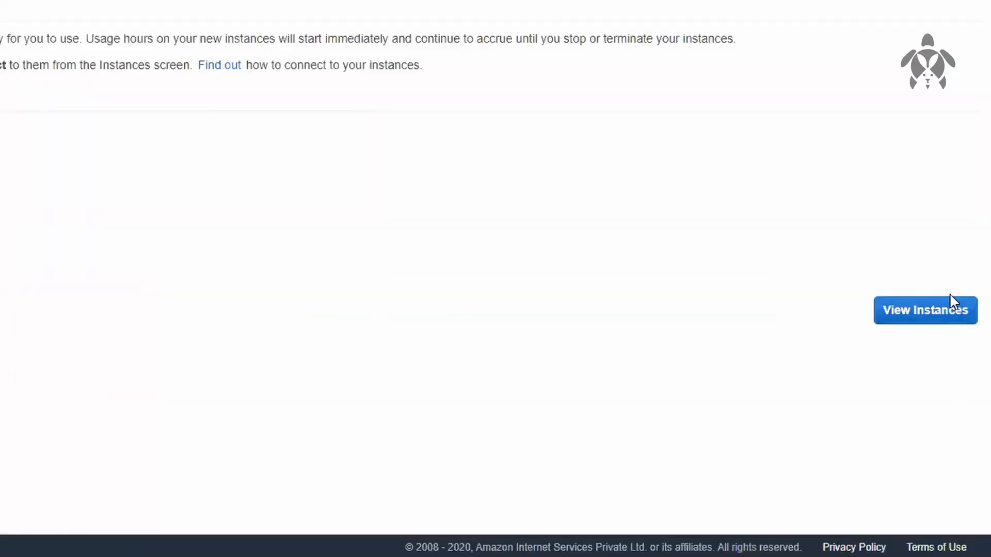
click(956, 311)
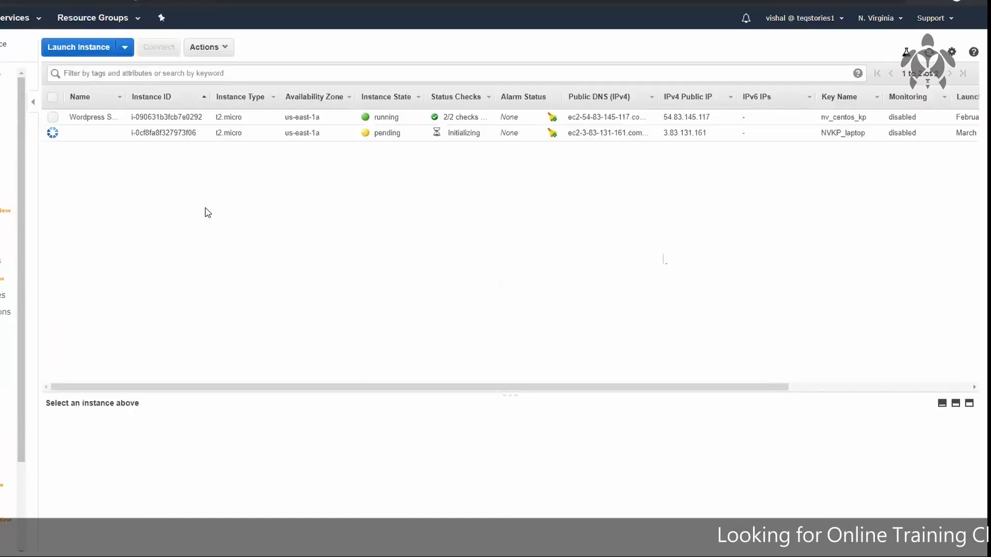
Examine the CloudWatch metric graphs of the Wordpress Server instance and of the newly launched instance
click(164, 114)
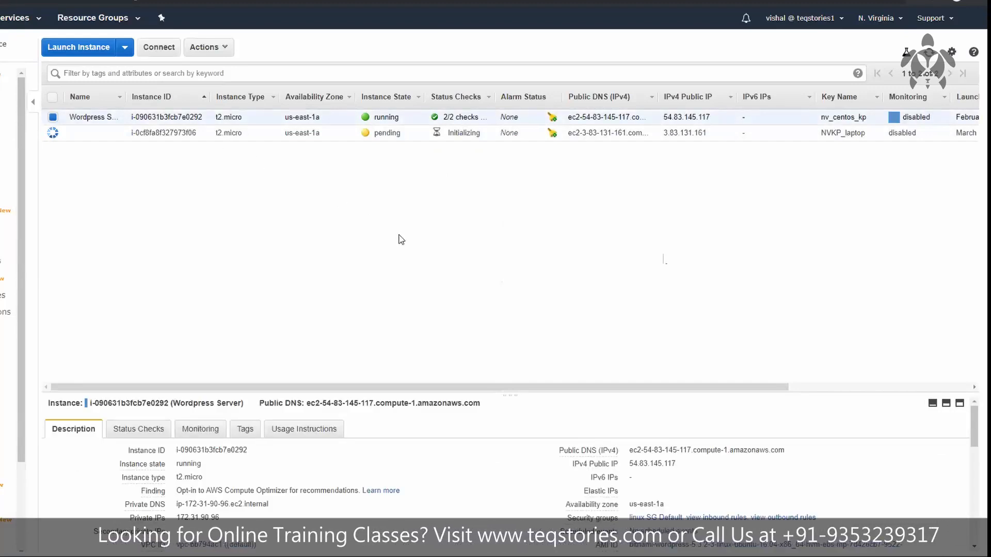
click(208, 438)
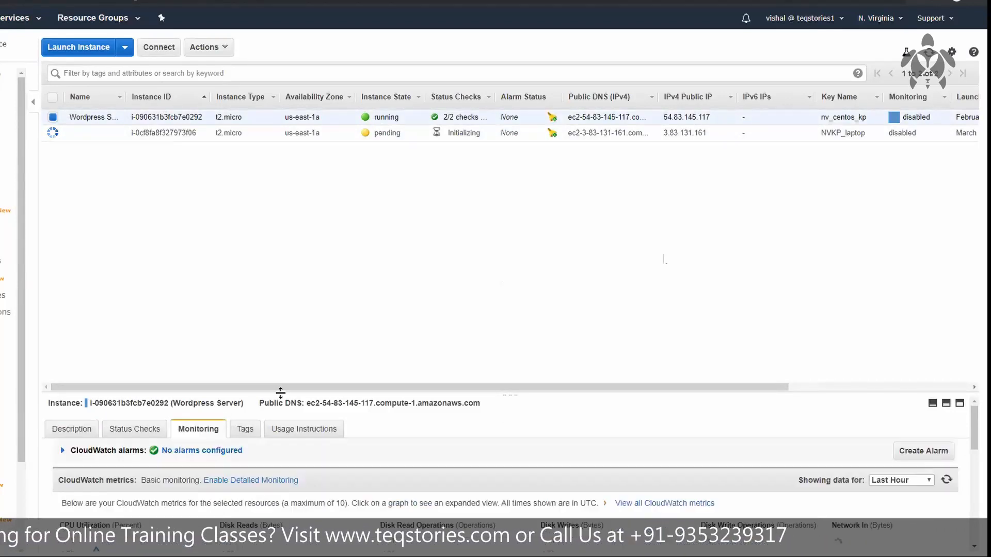
drag(281, 394, 285, 151)
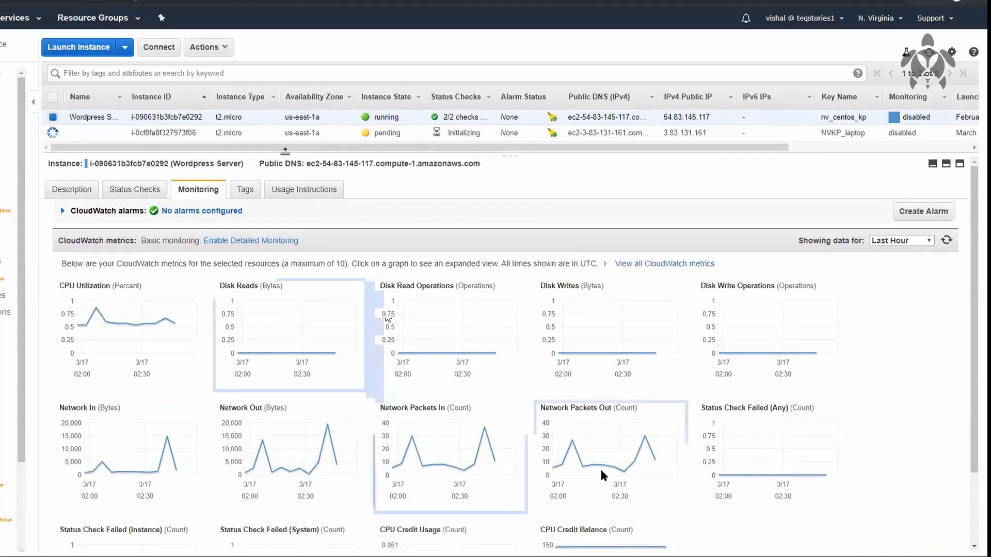
scroll(601, 470, down, 3)
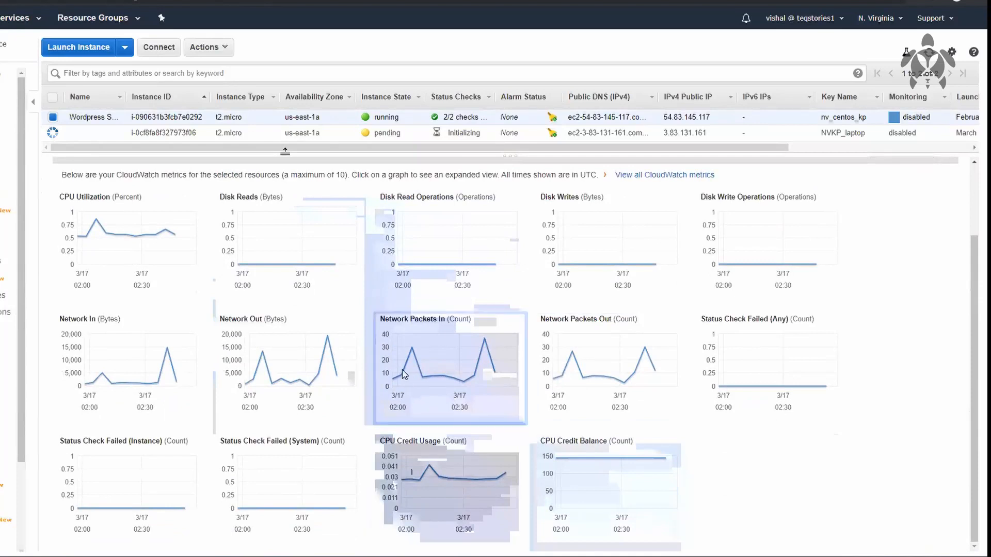
scroll(408, 413, up, 3)
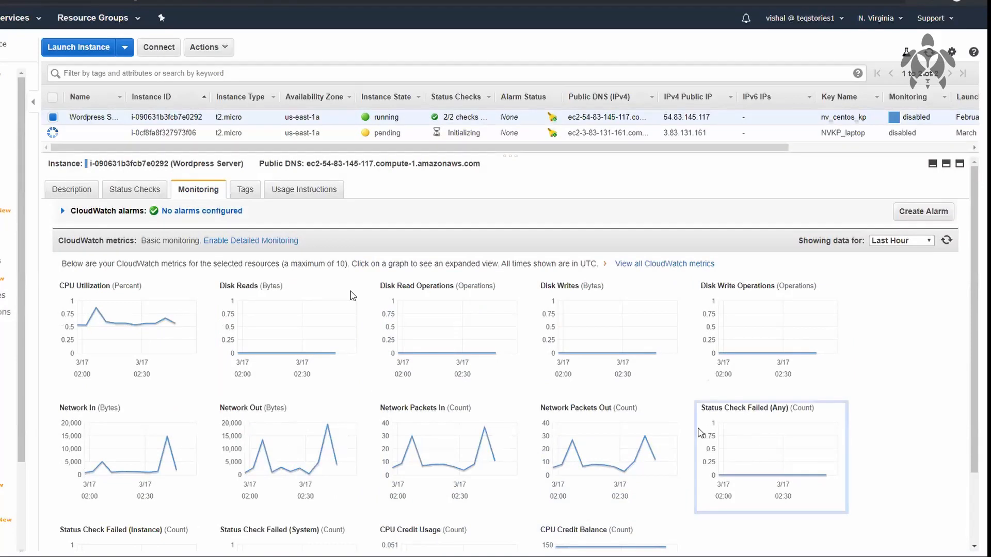
scroll(703, 431, down, 3)
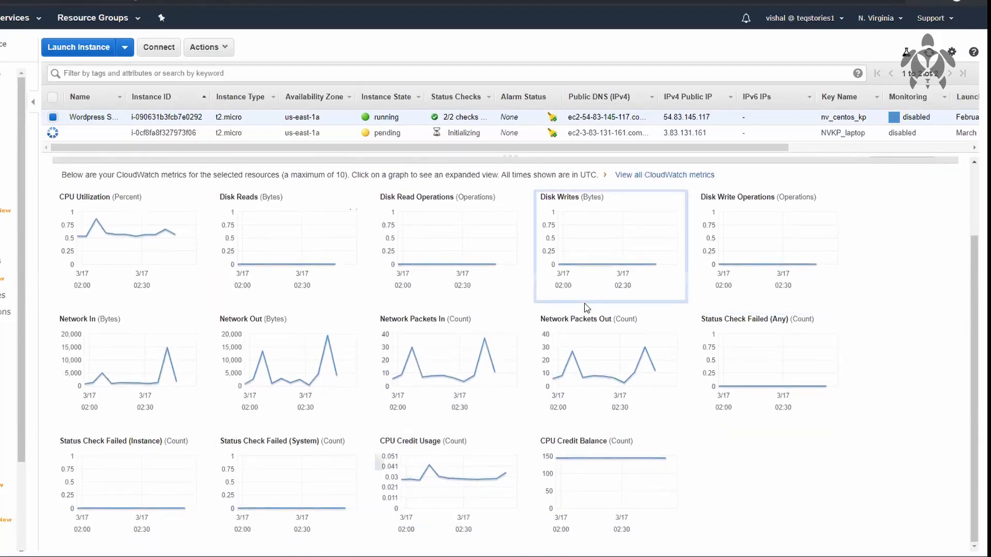
scroll(584, 305, up, 3)
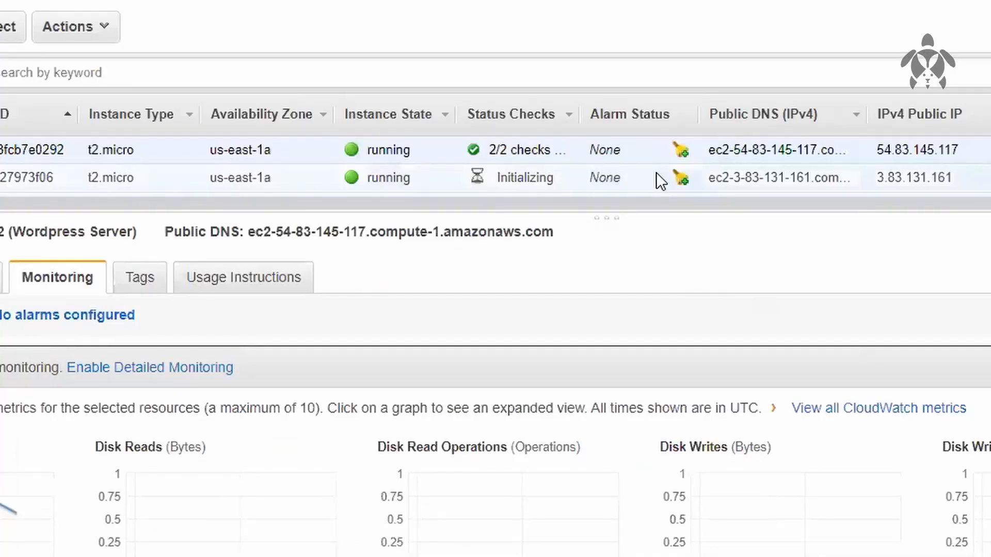
click(538, 134)
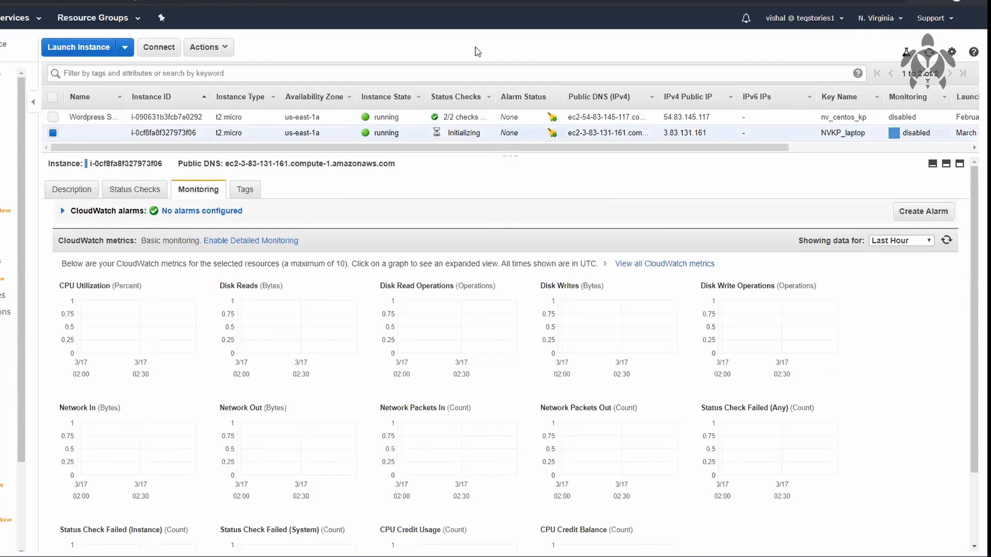
Inspect the data points on the Wordpress Server instance's expanded CPU Utilization graph and close it
click(398, 116)
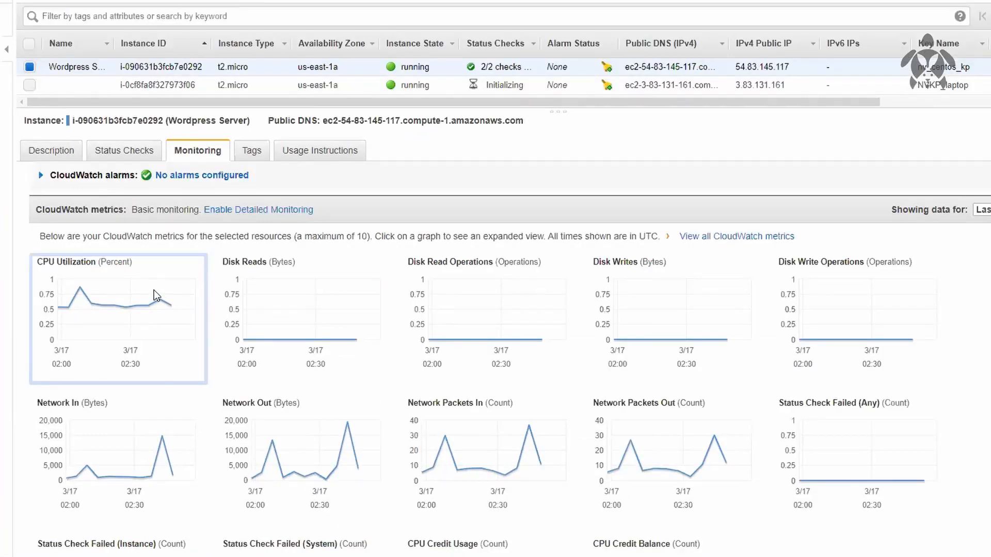
click(154, 290)
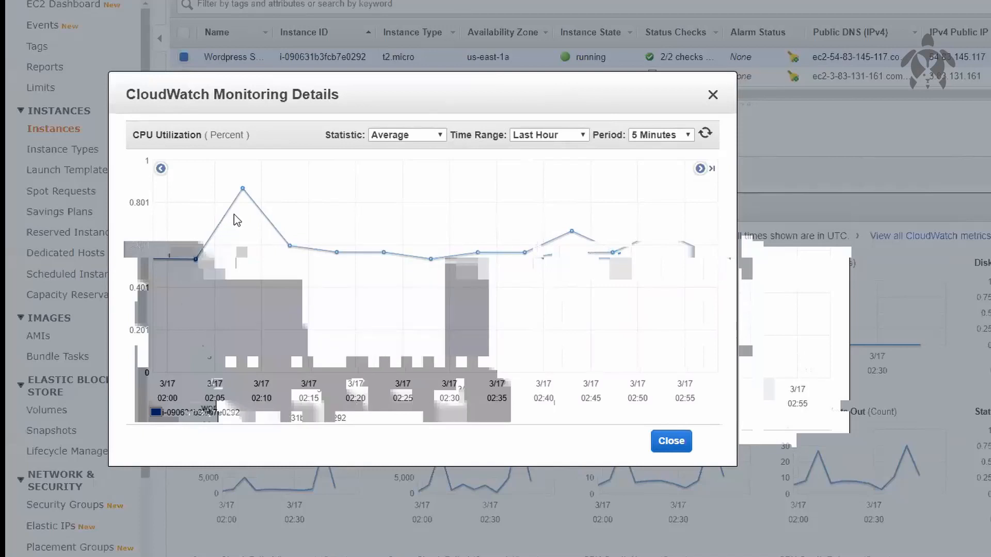
mouse_move(243, 193)
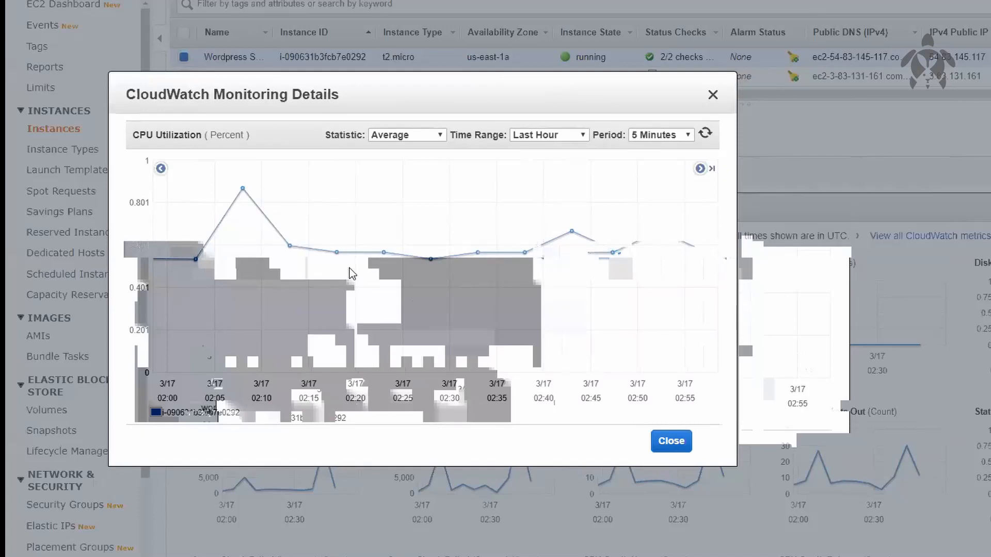
mouse_move(295, 253)
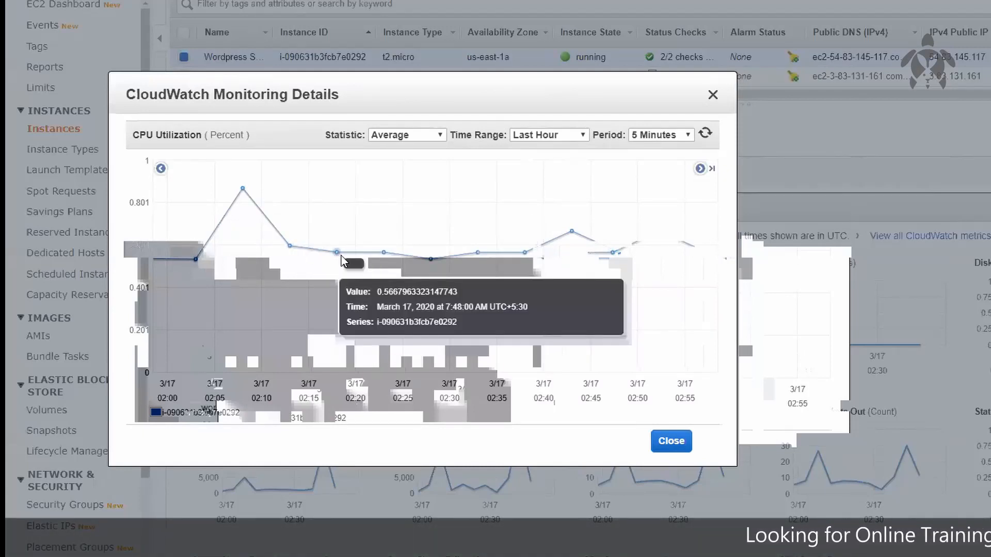
mouse_move(383, 254)
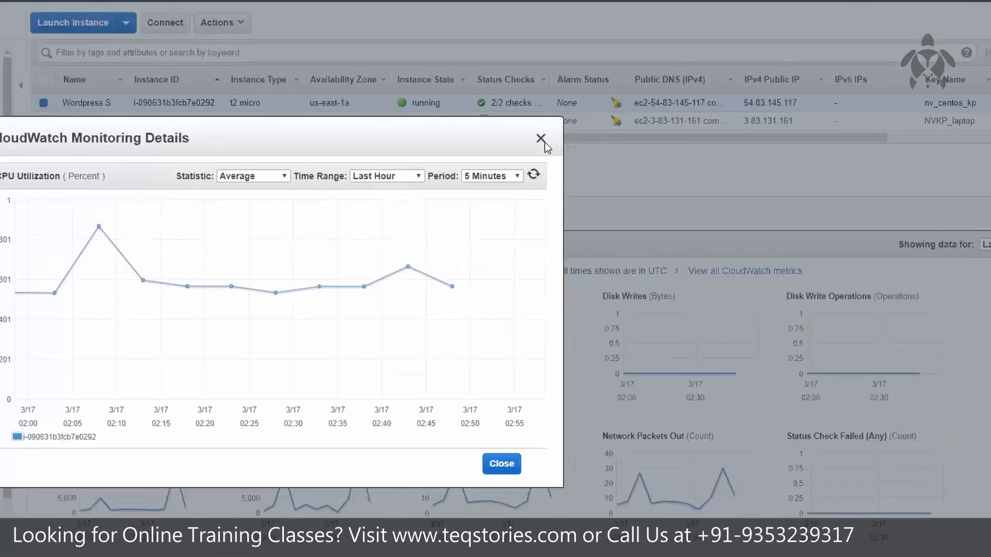
click(714, 97)
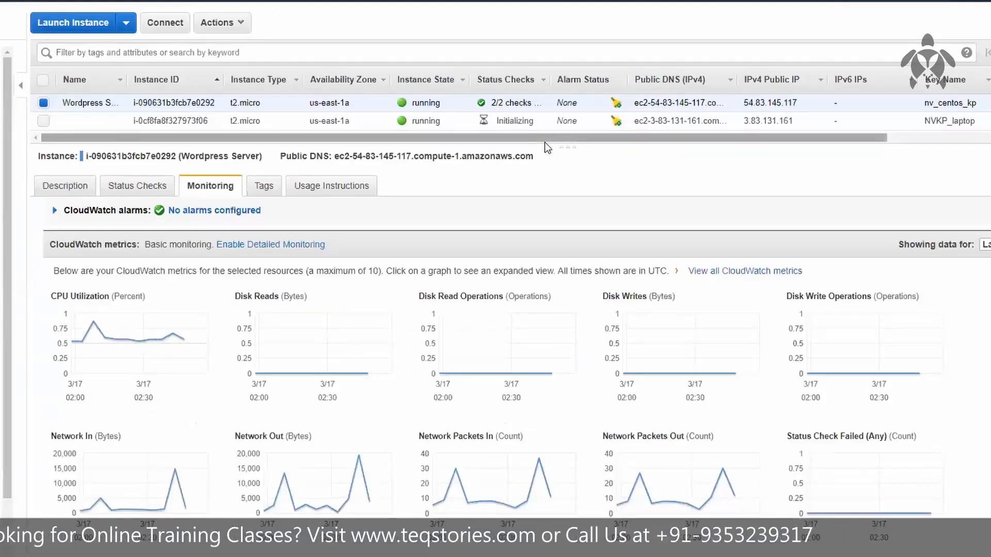
Enable detailed monitoring for the newly launched instance i-0cf8fa8f327973f06
click(466, 128)
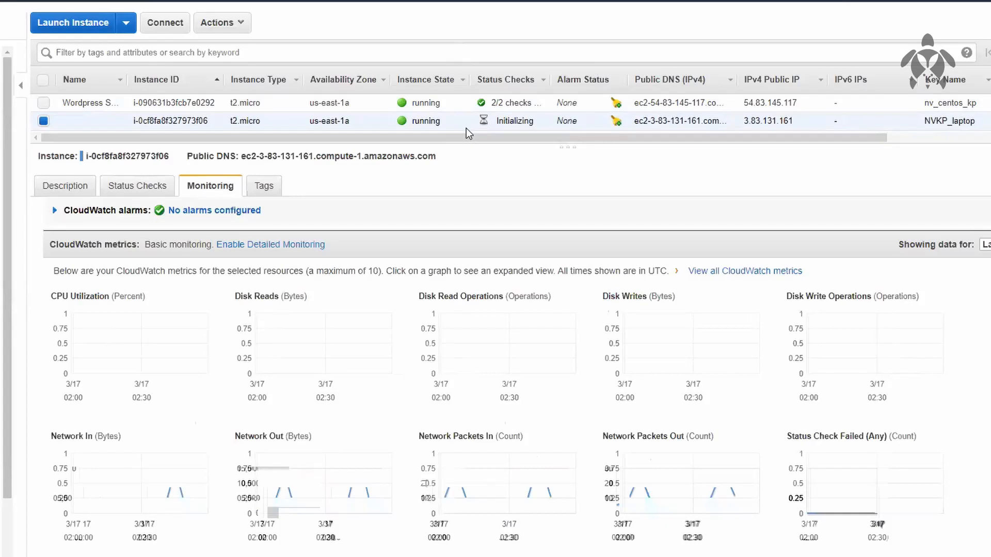
click(242, 252)
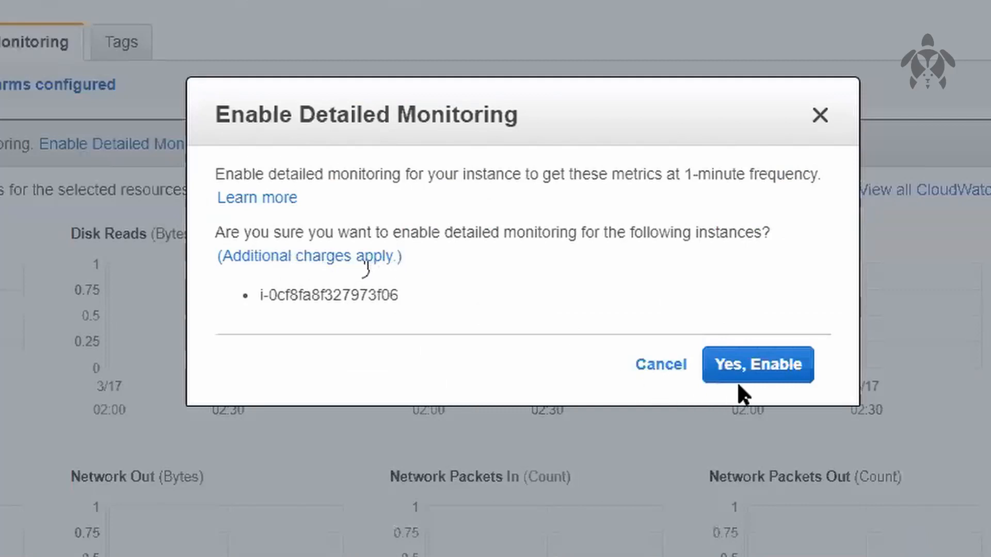
click(750, 371)
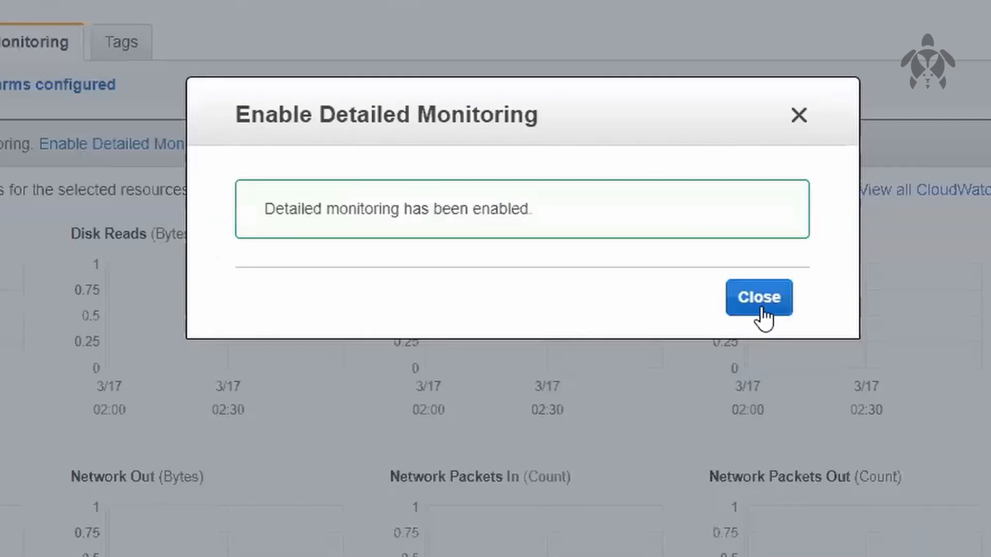
click(761, 310)
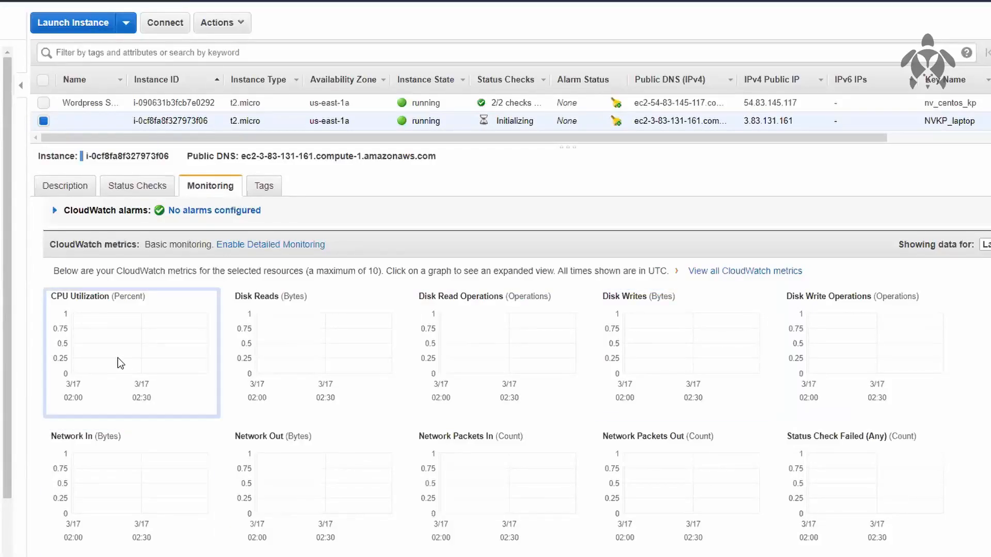
Examine the period options on the new instance's expanded CPU Utilization graph and close it
click(118, 357)
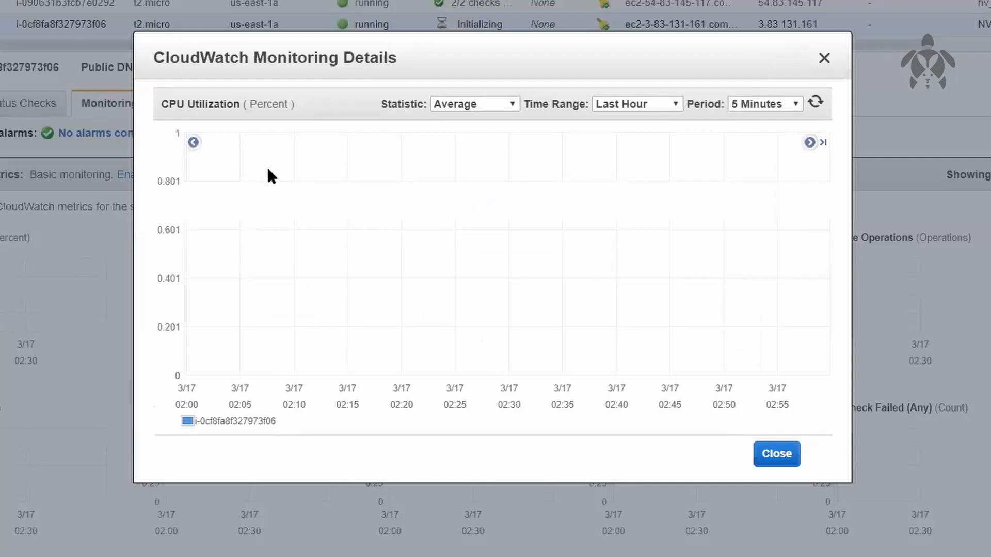
click(739, 105)
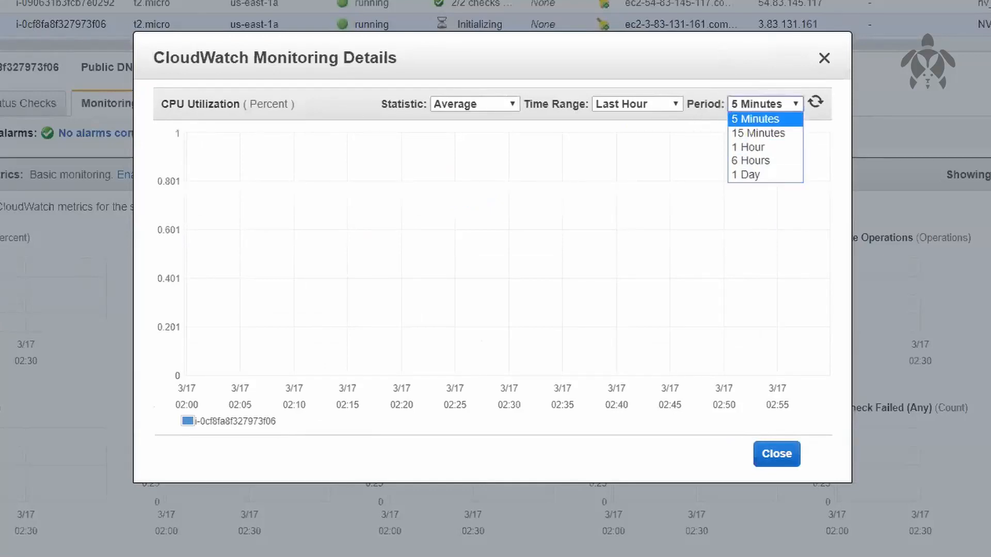
key(Escape)
Reload the new instance's monitoring details and check the period options of its CPU Utilization graph under detailed monitoring
click(44, 26)
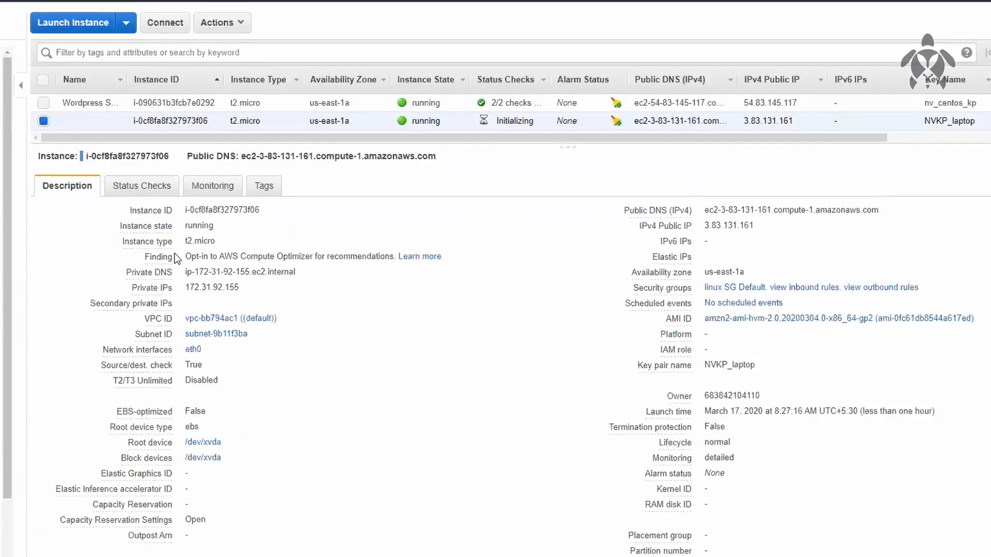
click(221, 199)
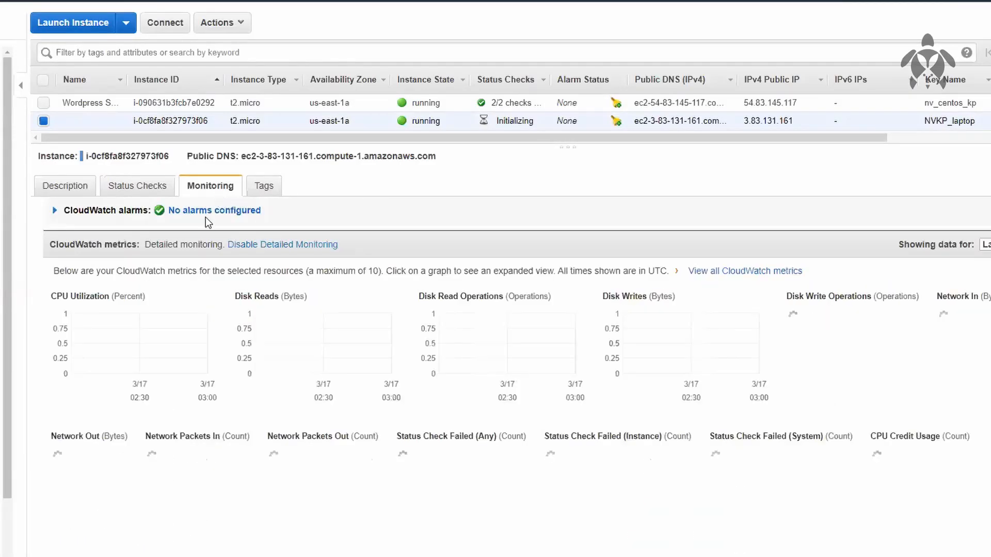
click(123, 339)
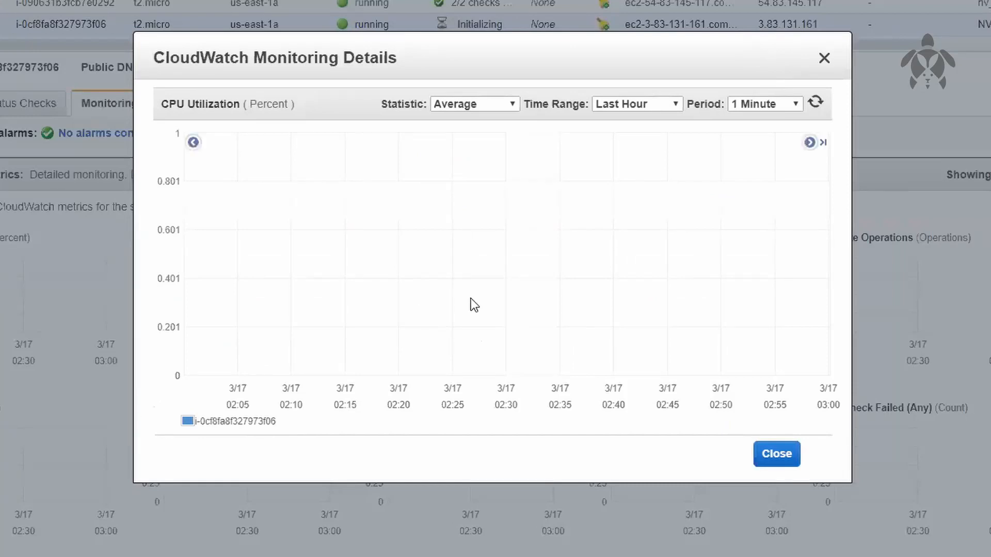
click(739, 105)
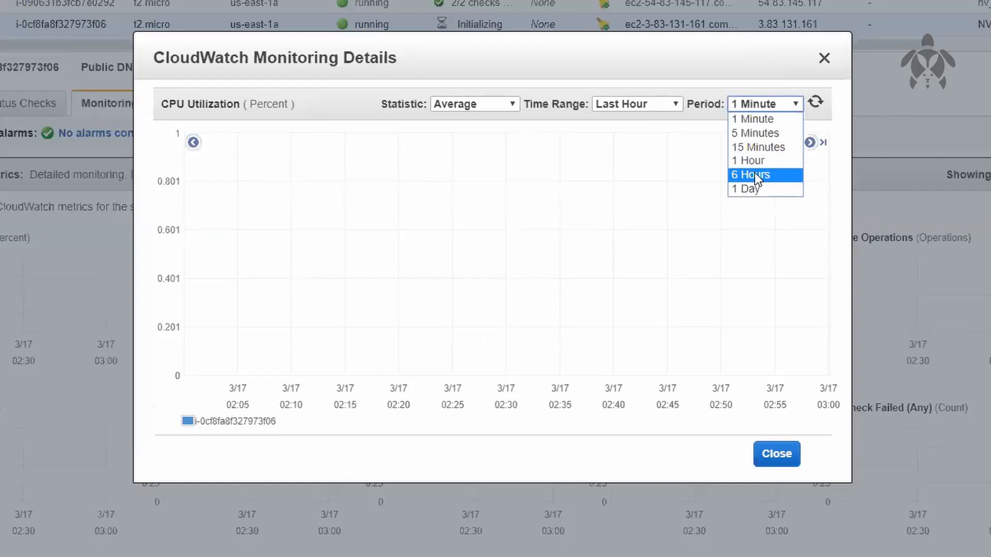
key(Escape)
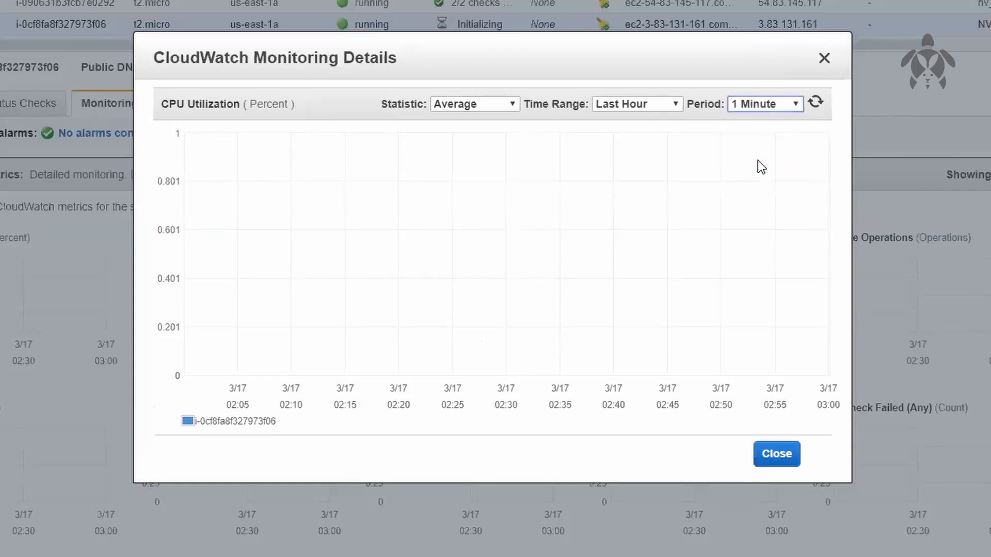
click(812, 22)
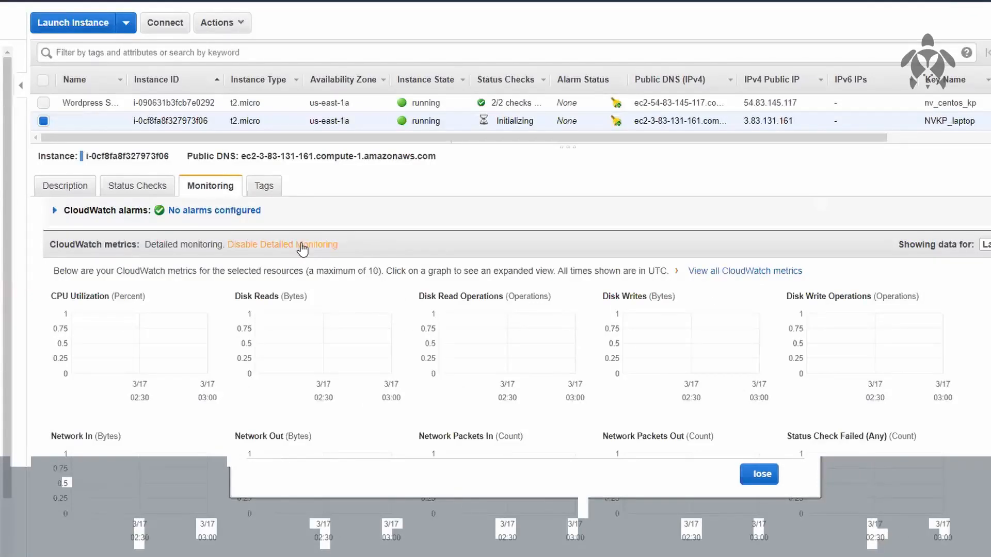
Disable detailed monitoring for the newly launched instance
click(302, 246)
click(720, 332)
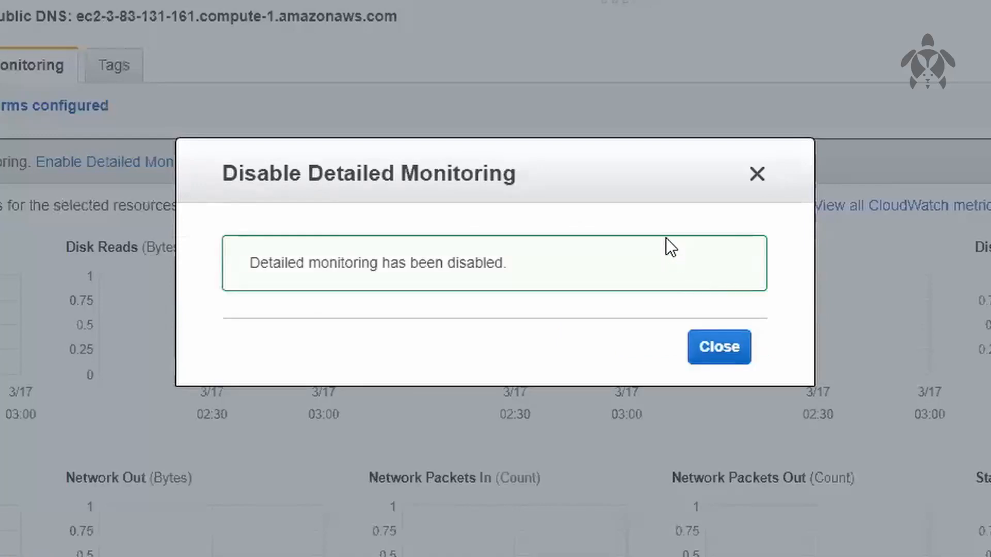
click(720, 346)
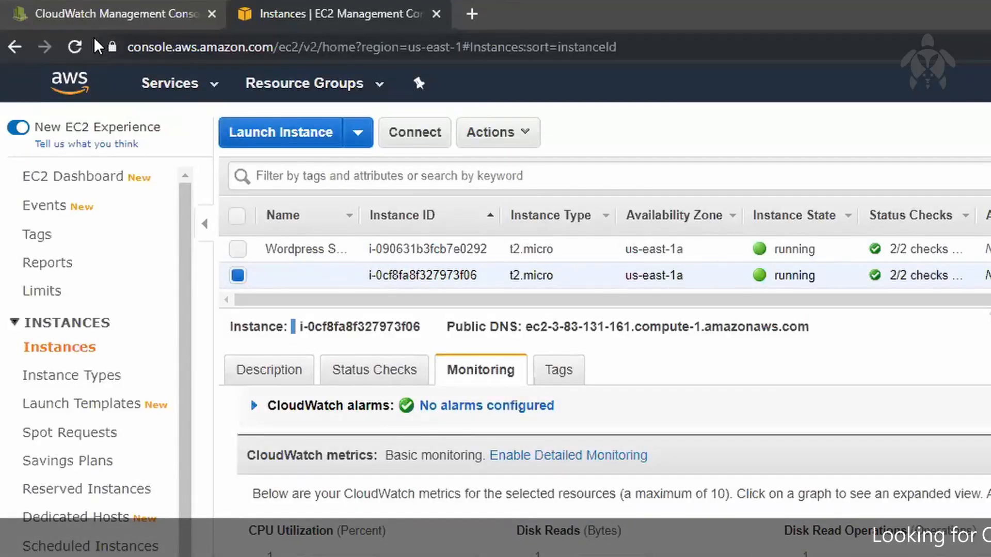
Refresh the instances list and inspect the data point on the new instance's expanded CPU Utilization graph under basic monitoring
click(77, 47)
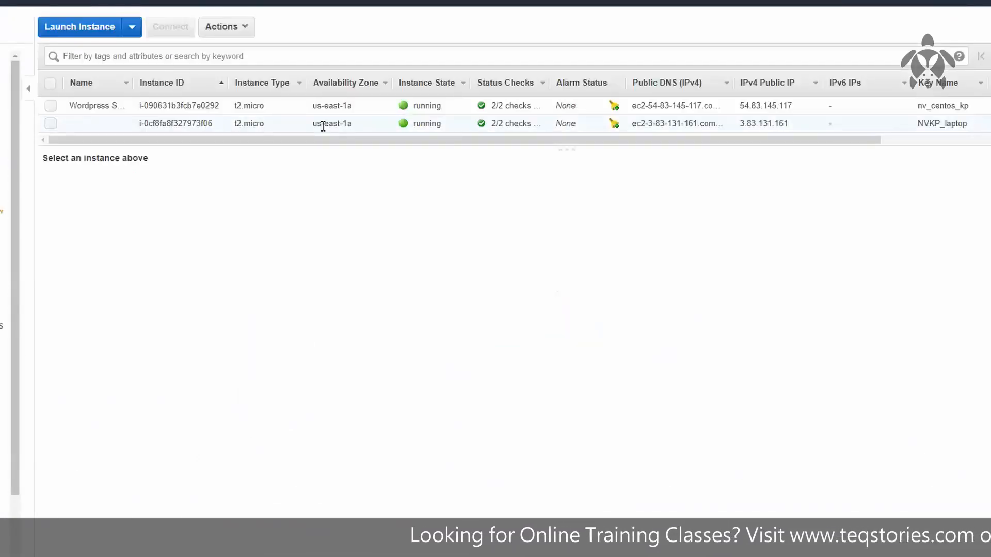
click(287, 125)
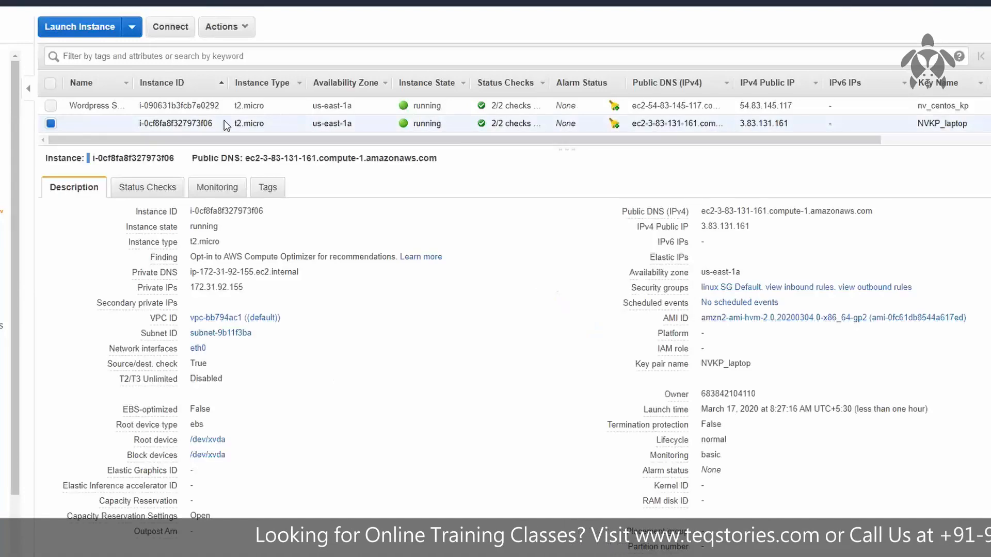
click(220, 189)
click(158, 308)
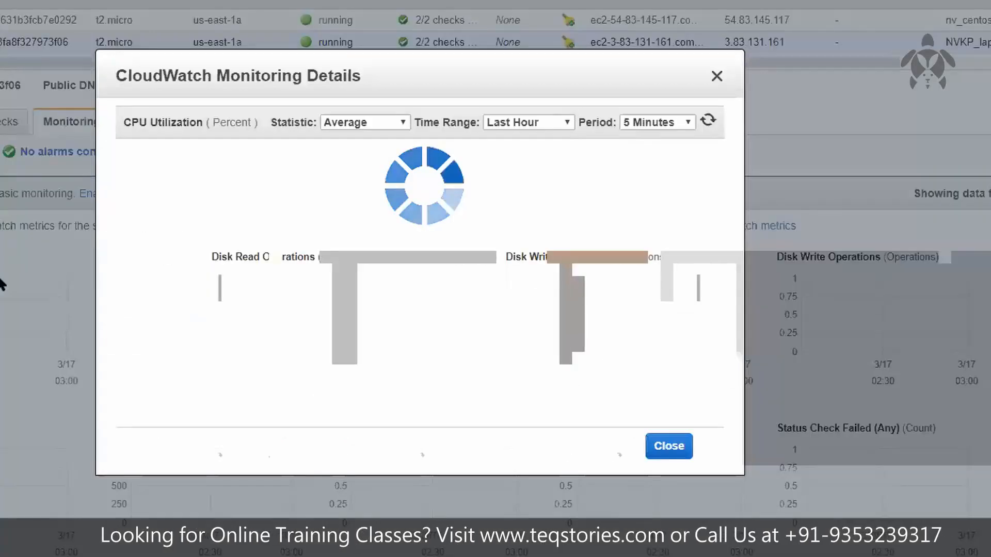
click(731, 188)
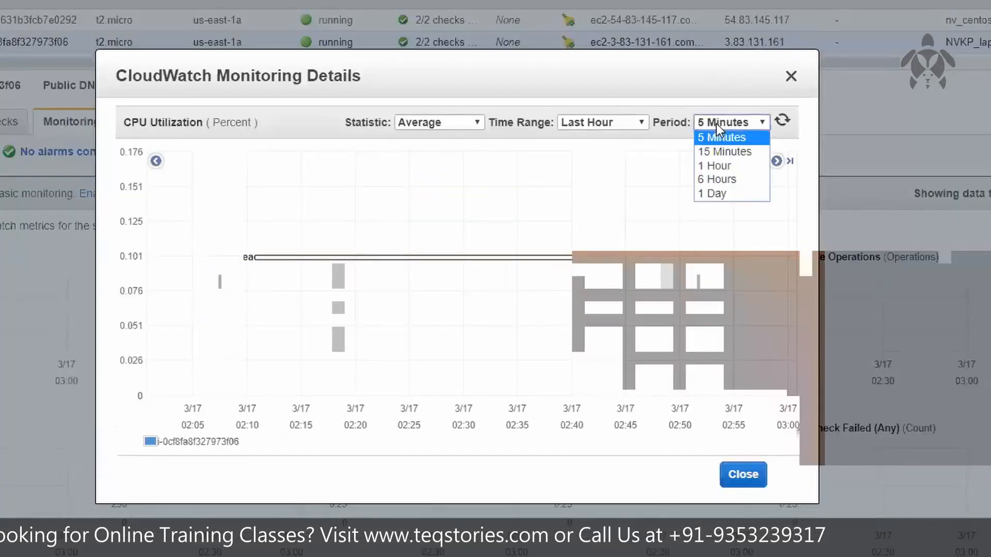
click(717, 124)
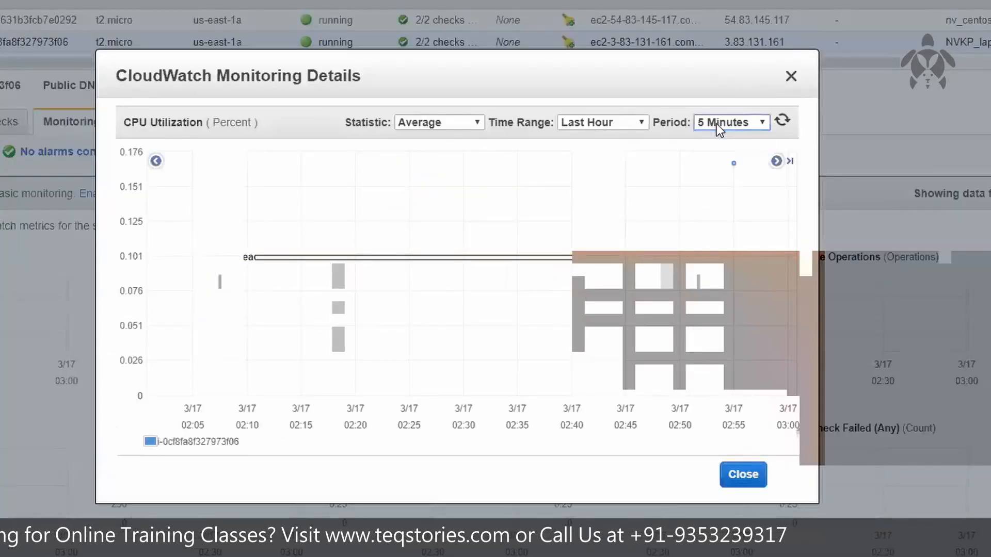
mouse_move(733, 164)
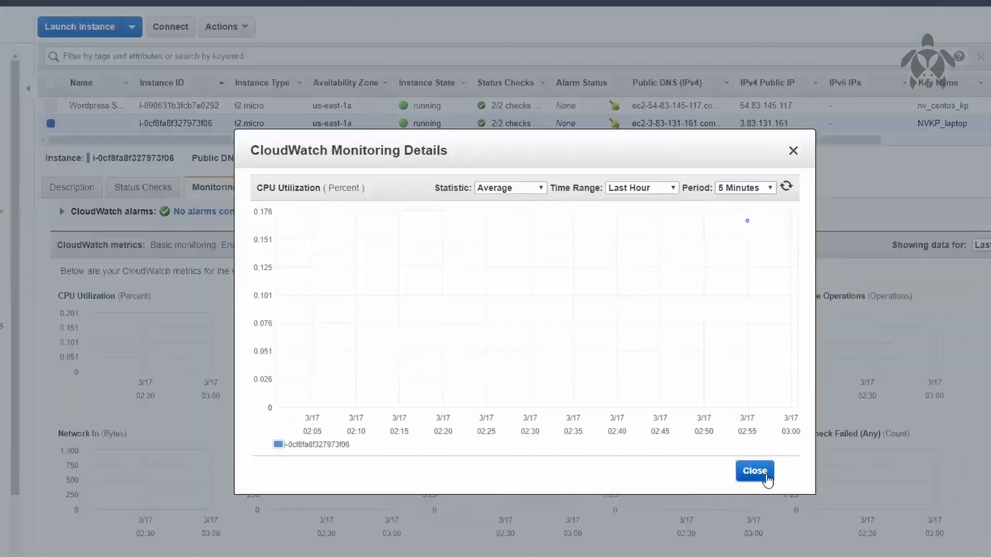
click(751, 479)
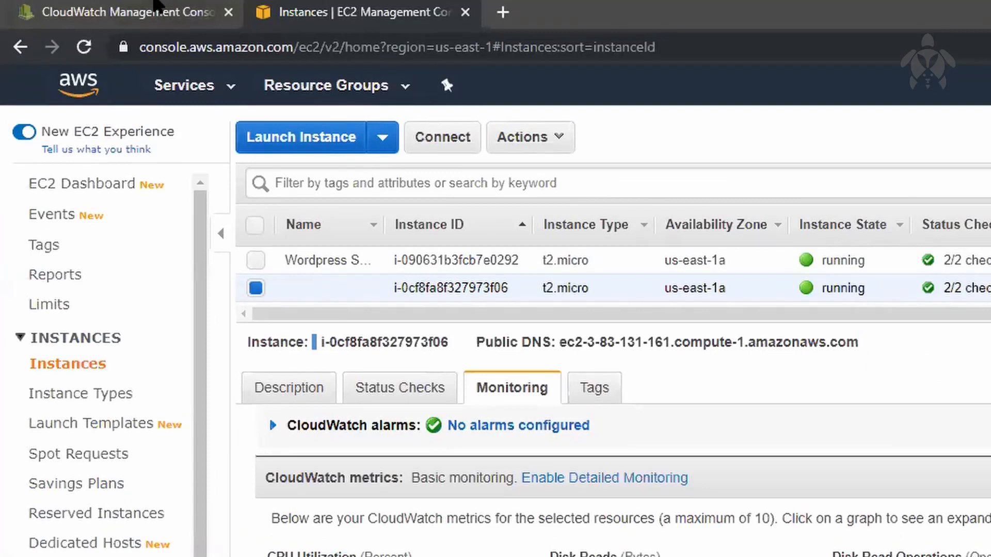
Start creating a CloudWatch alarm and browse to the EC2 Per-Instance Metrics for its metric
click(155, 11)
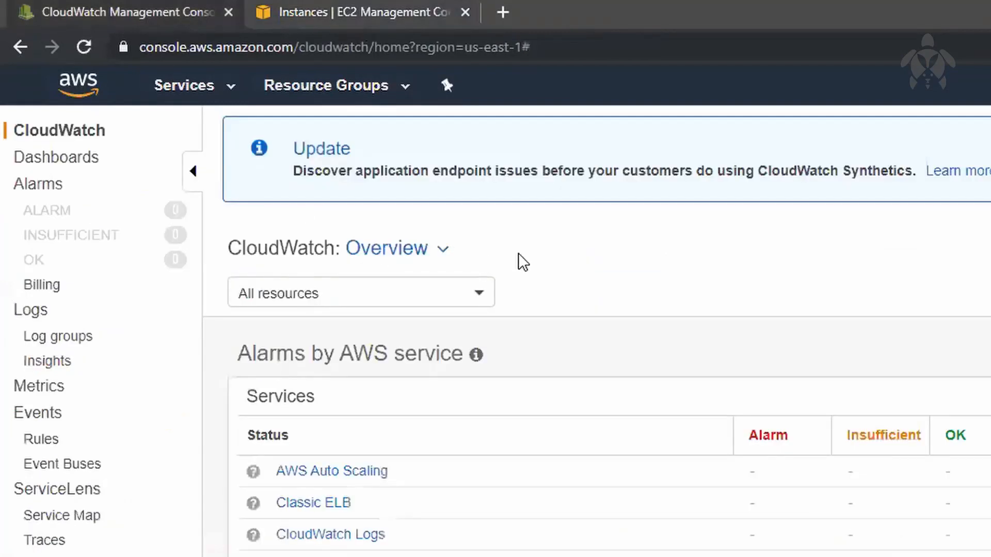
click(47, 185)
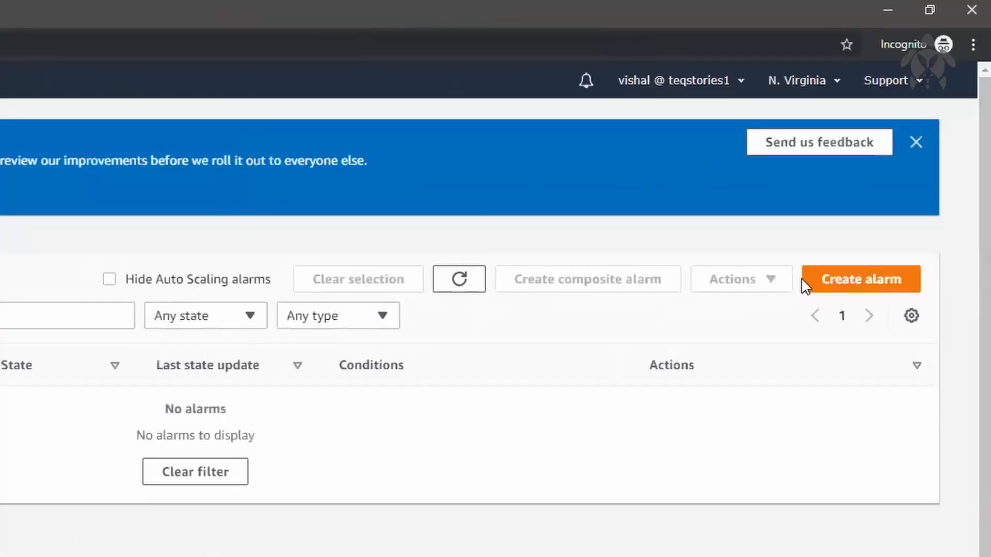
click(847, 282)
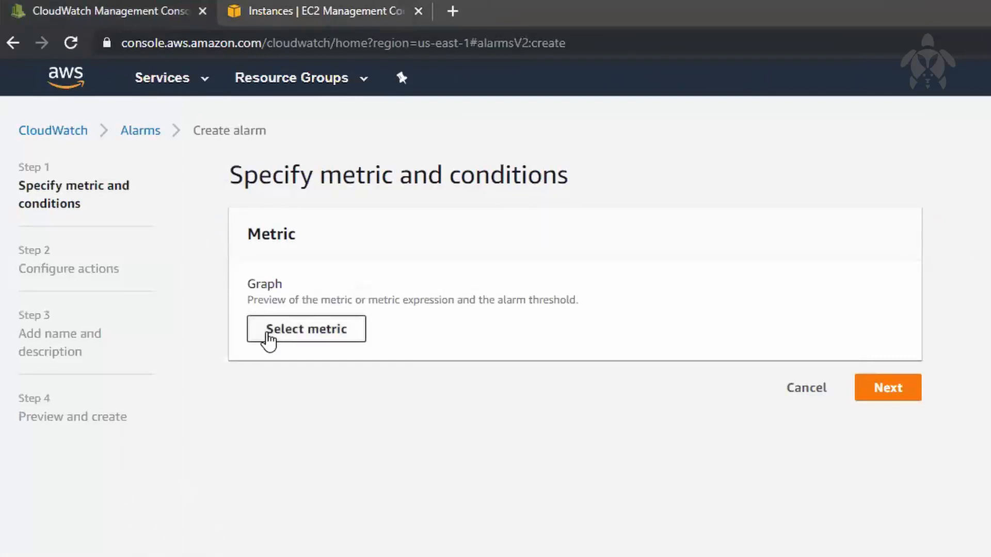
click(269, 340)
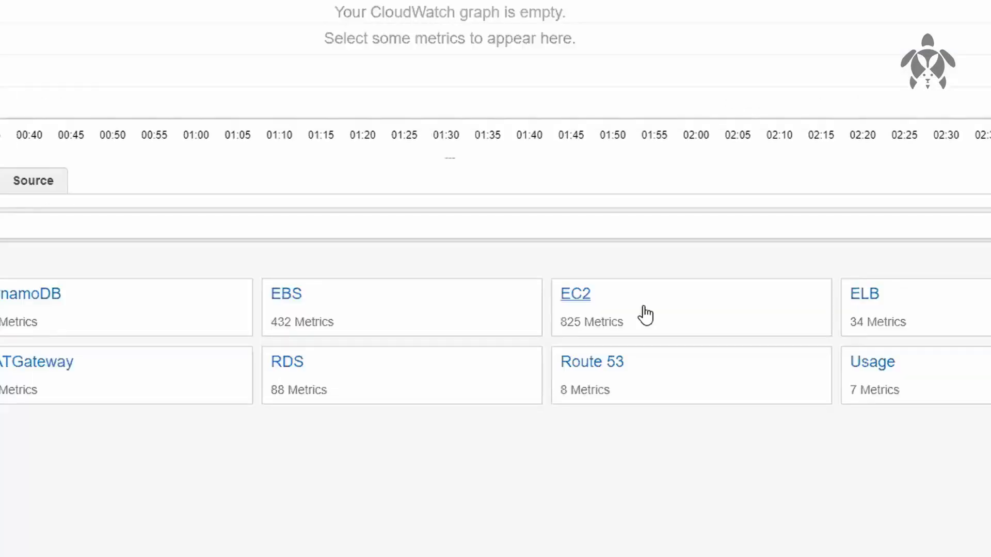
click(644, 307)
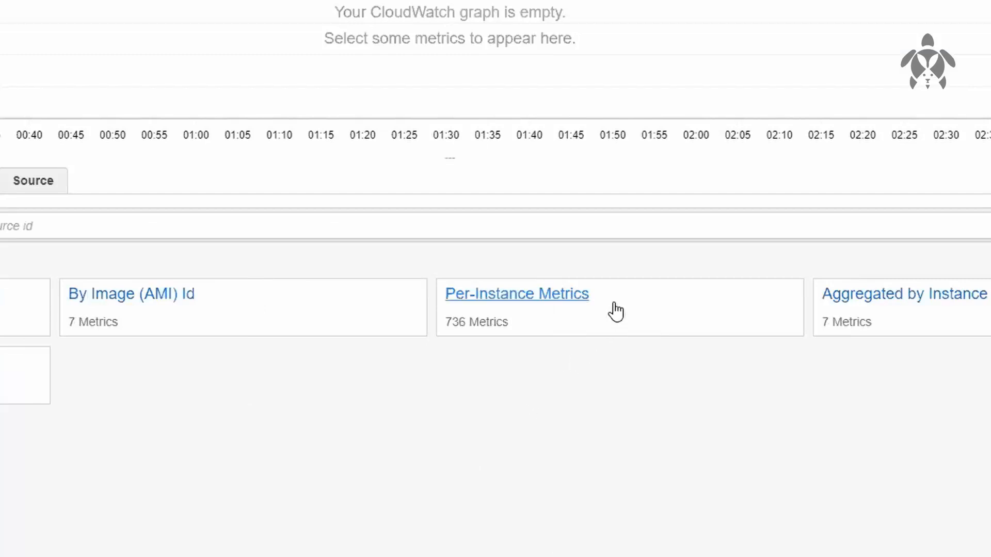
click(616, 309)
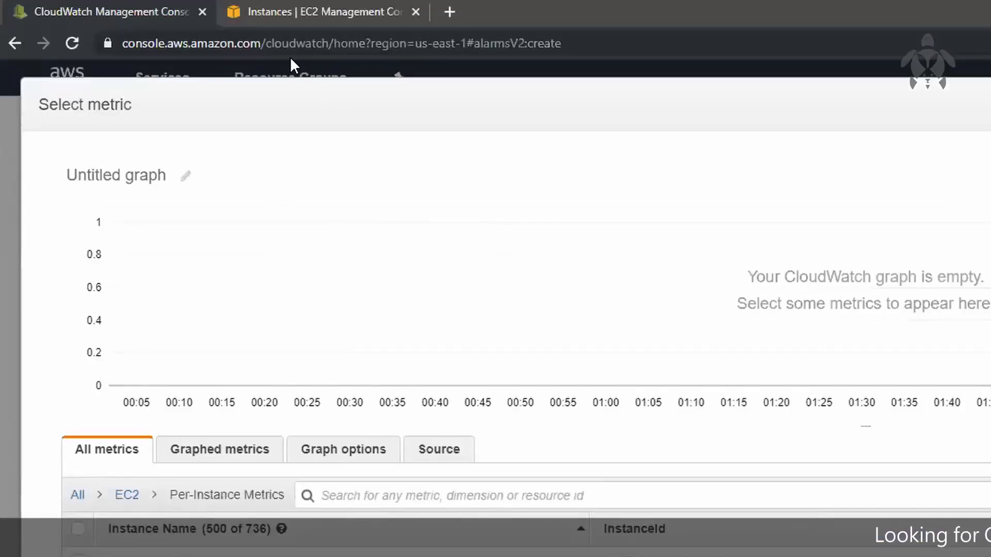
Copy the new instance's ID from the EC2 instances list and filter the per-instance metrics by 0cf8fa8f327973f06
click(193, 10)
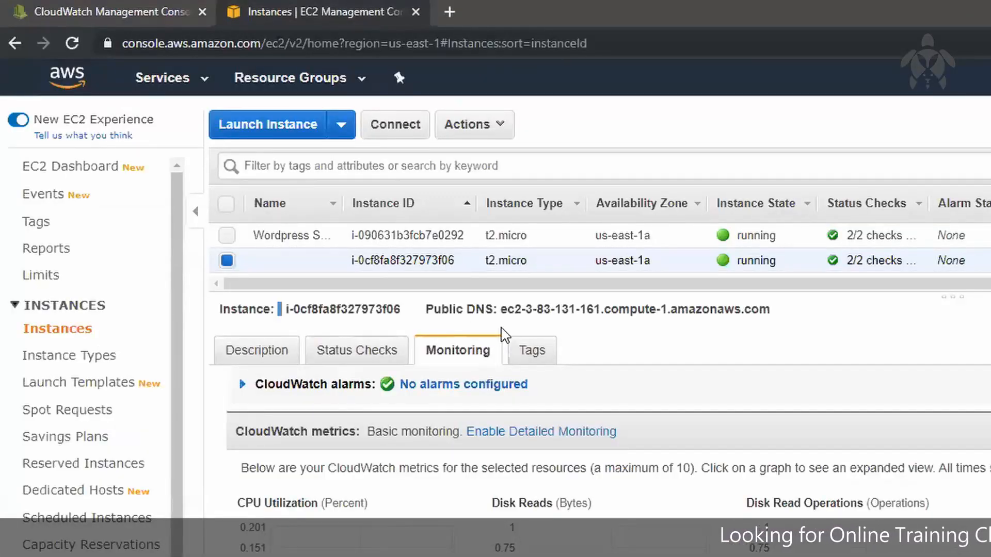
double_click(399, 260)
key(ctrl+c)
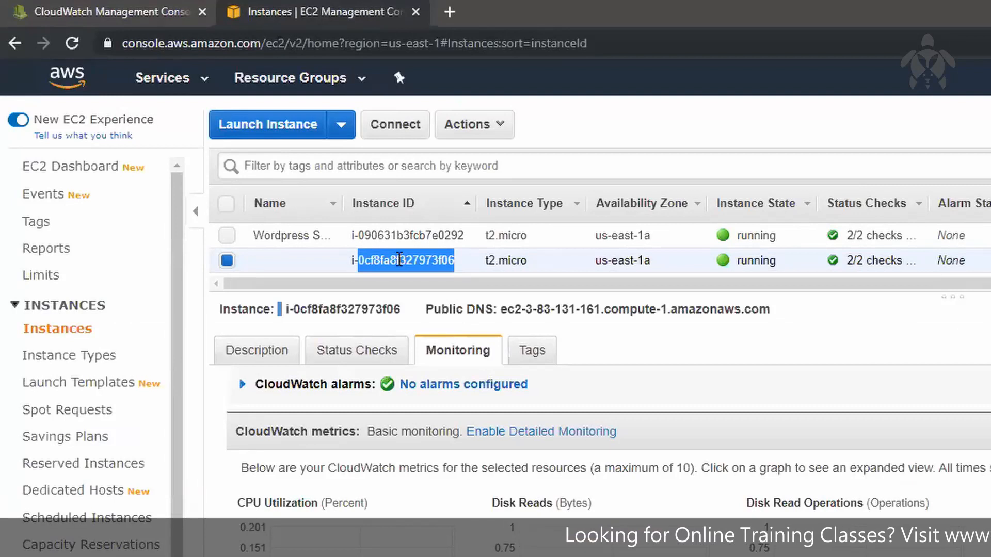
click(111, 11)
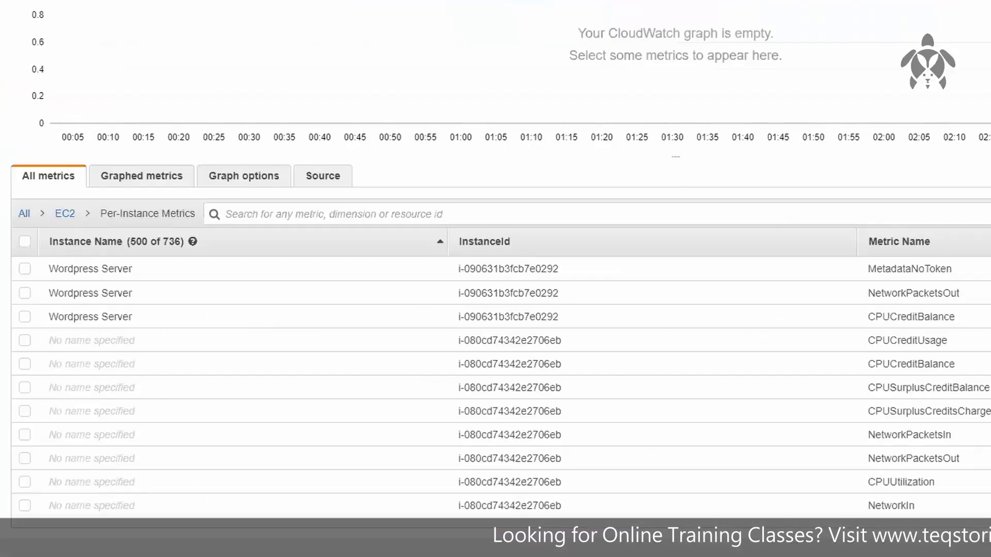
click(460, 209)
key(ctrl+v)
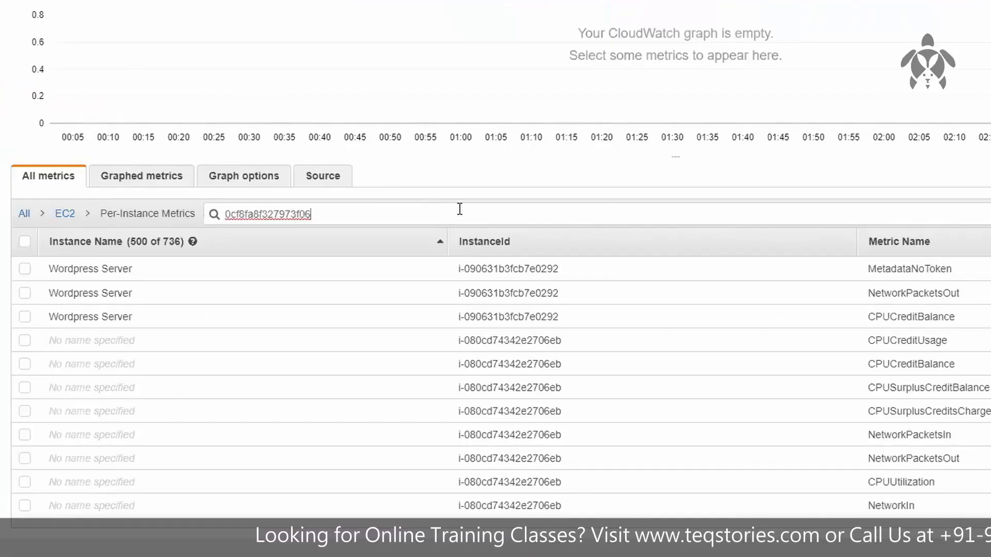
key(Return)
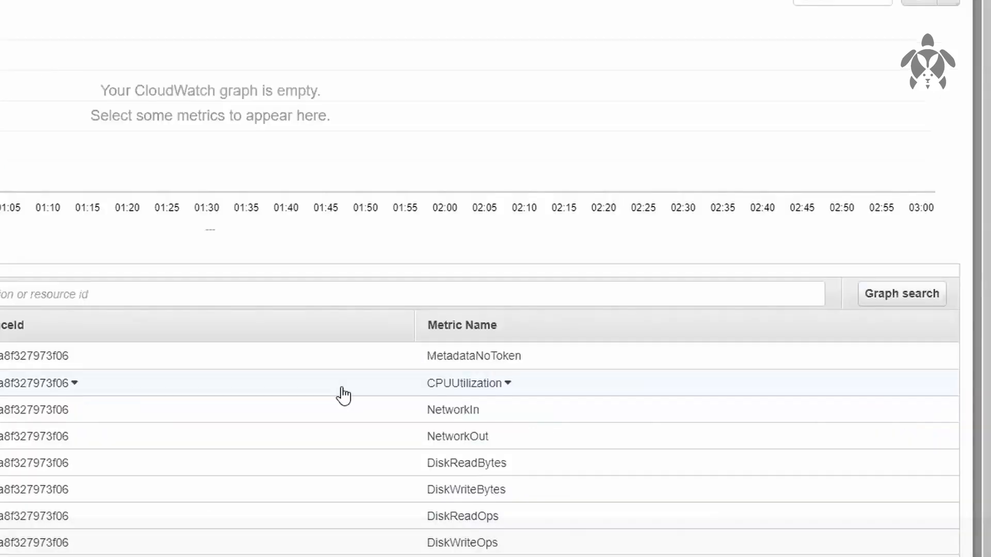
Choose the instance's CPUUtilization metric for the alarm and check the metric name in the alarm's metric settings
click(344, 395)
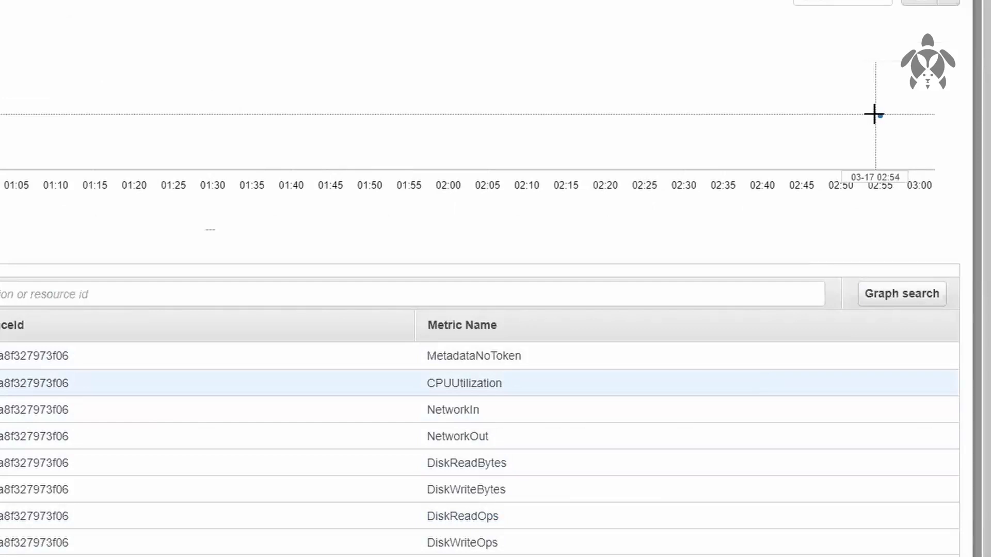
mouse_move(881, 124)
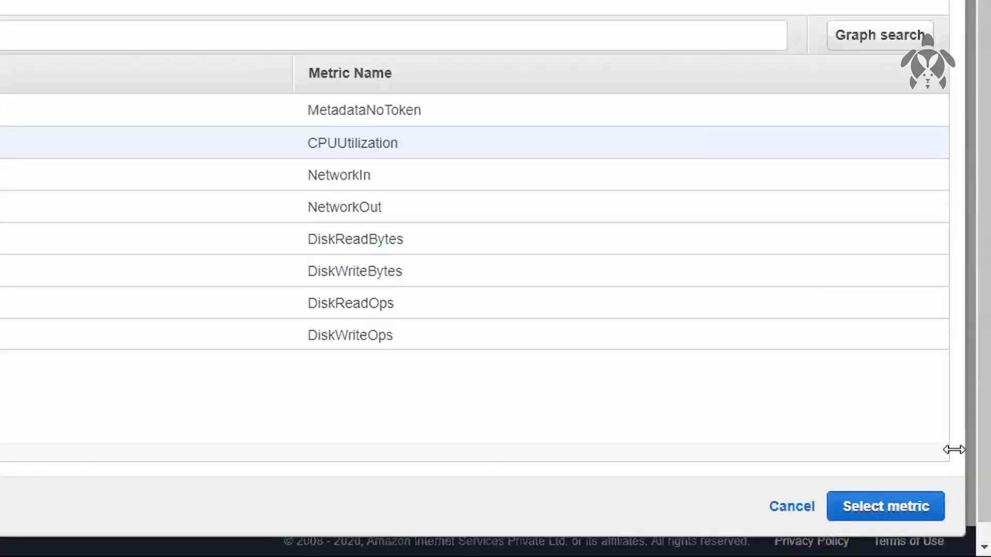
click(900, 506)
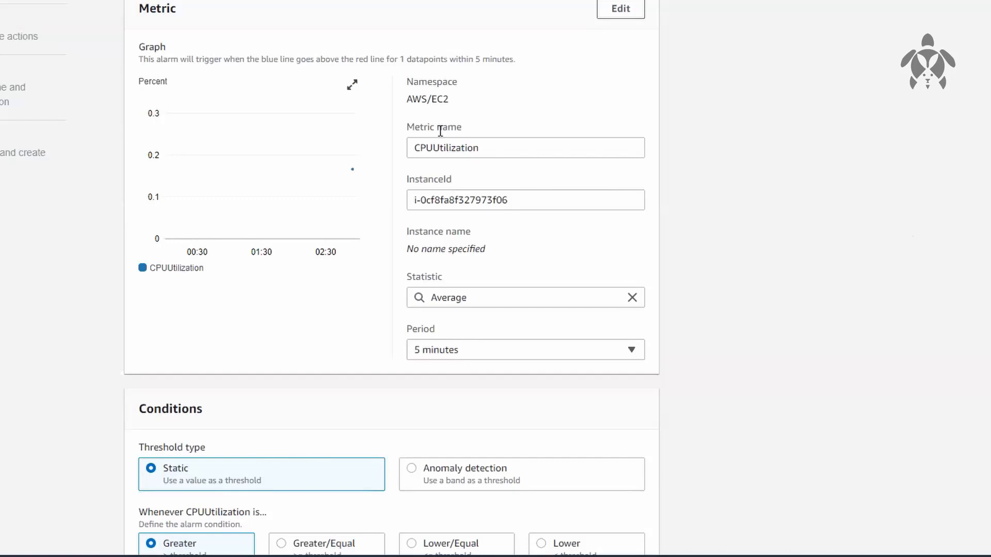
drag(416, 145, 535, 148)
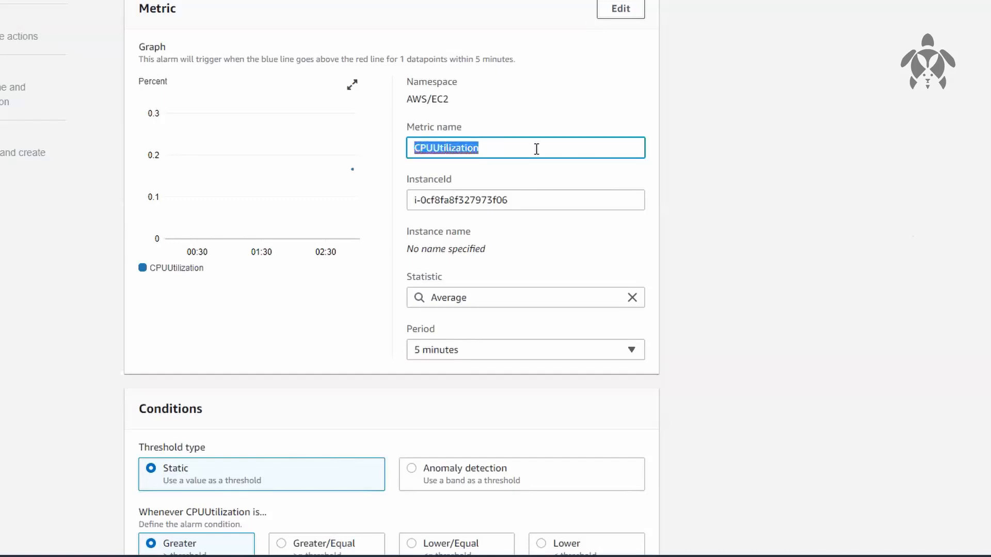
Choose Average as the alarm metric's statistic and set its period to 1 minute
click(696, 151)
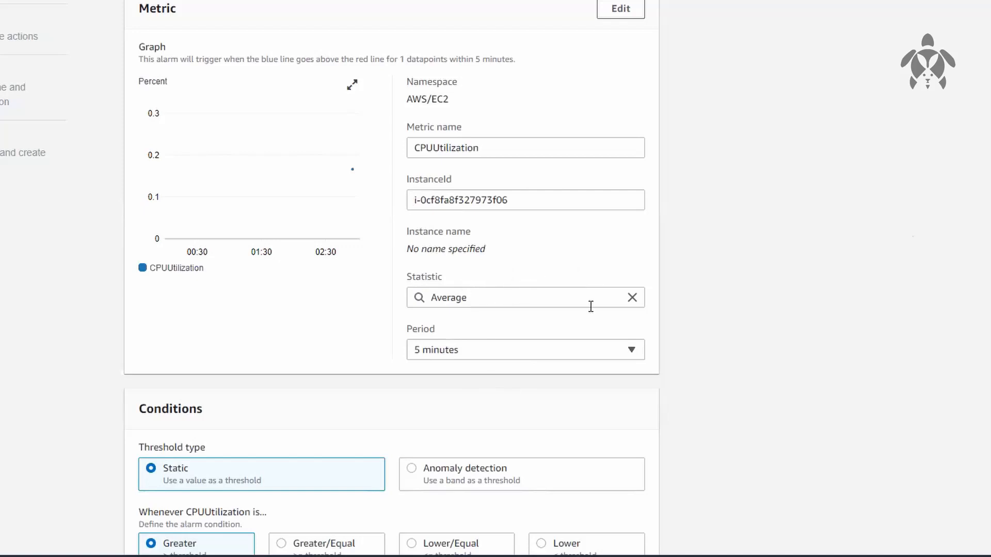
click(632, 297)
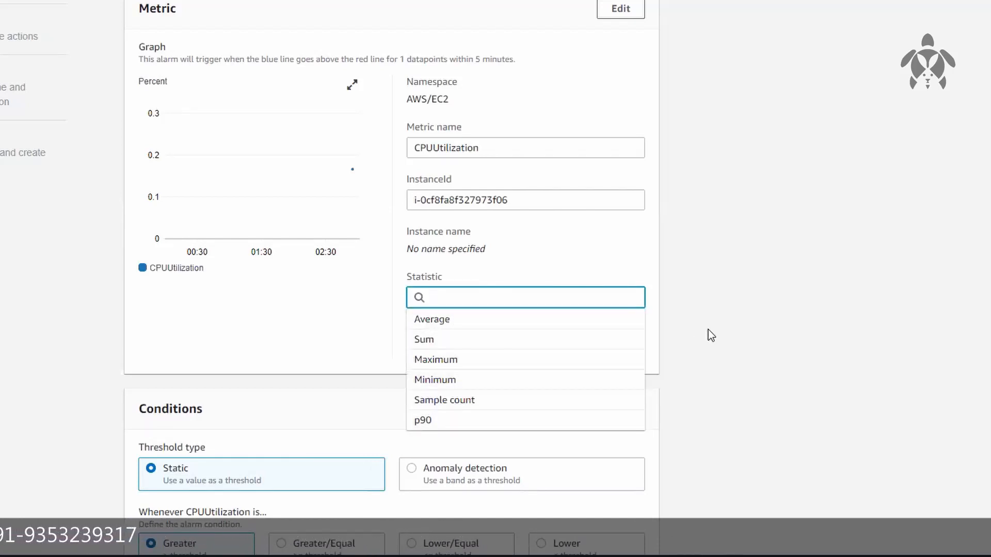
click(594, 331)
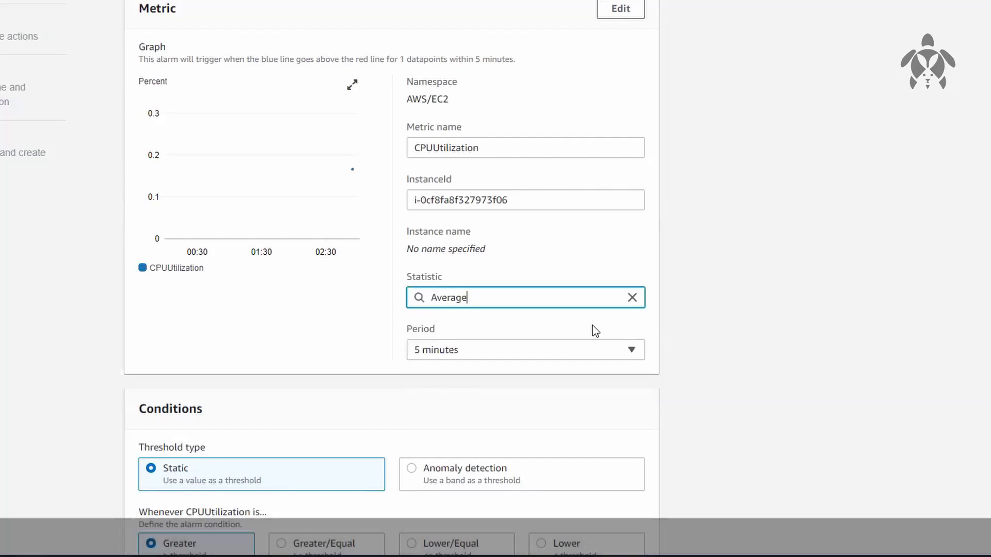
click(499, 354)
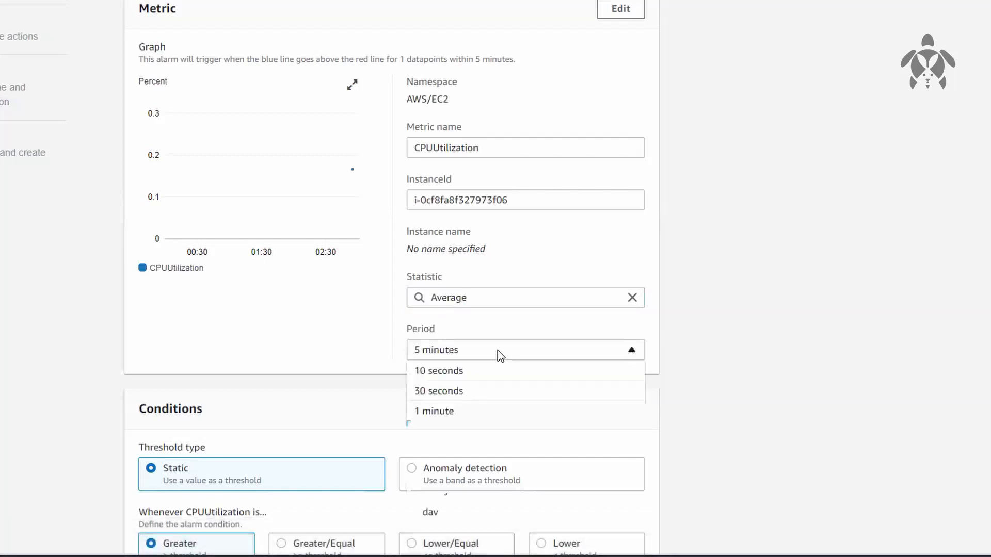
click(442, 411)
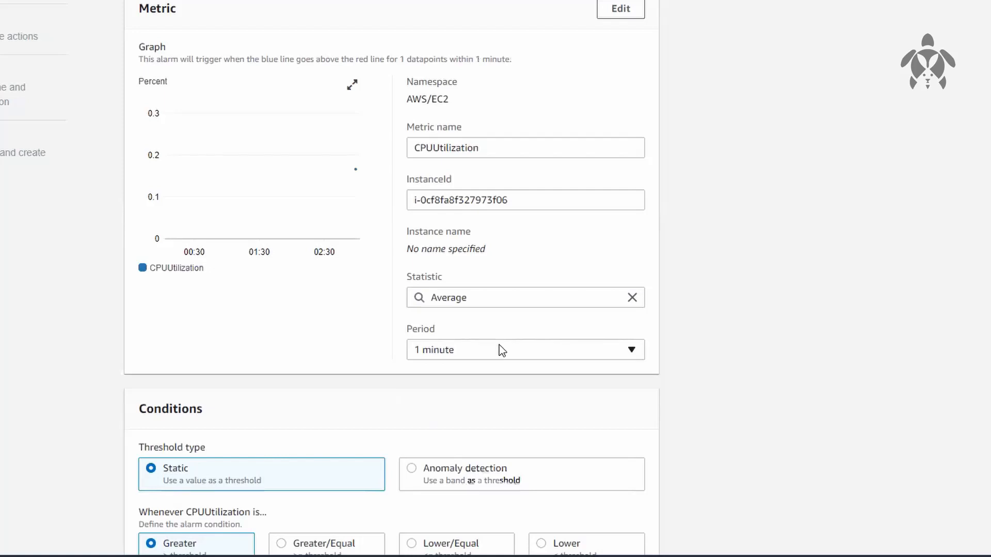
click(498, 354)
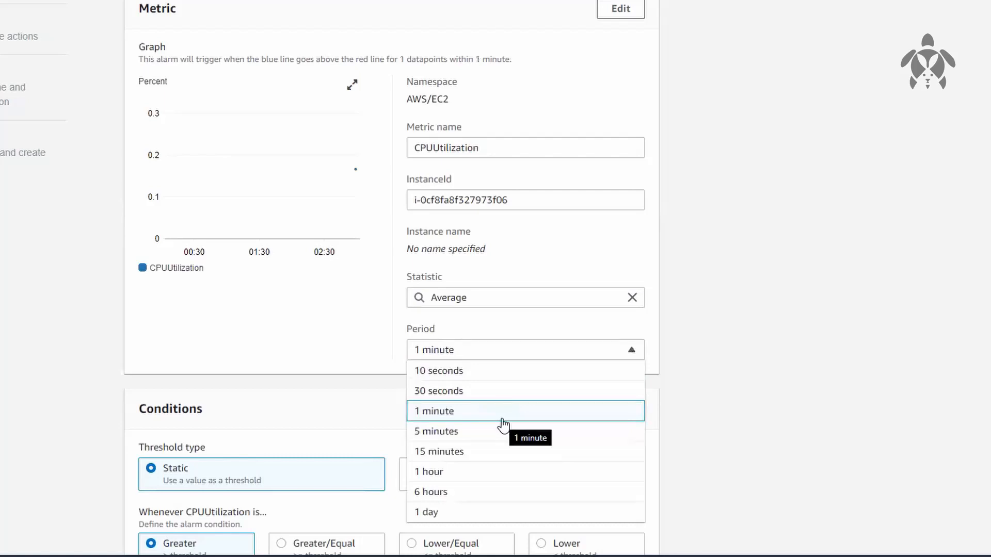
click(819, 347)
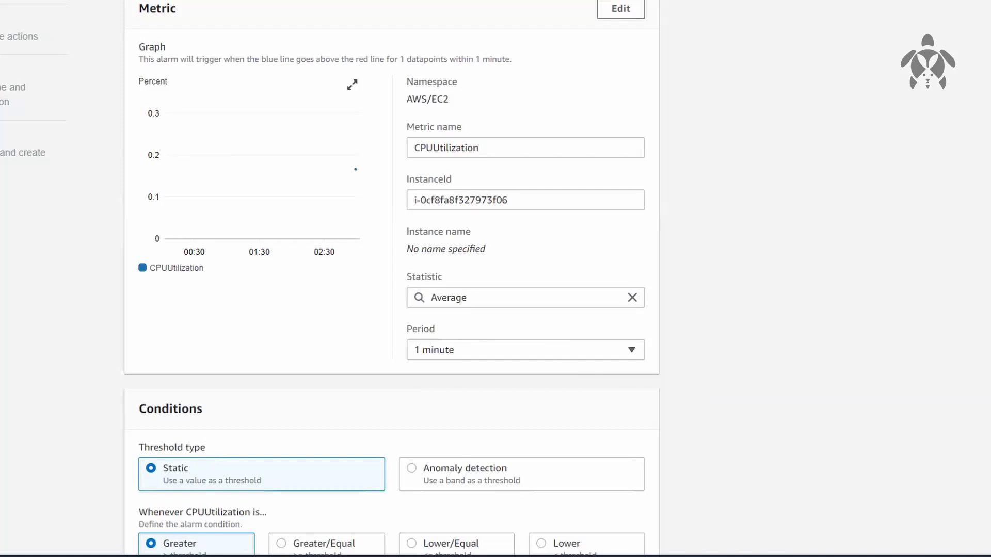
Set a Greater threshold of 60 for CPUUtilization and inspect the data point against the threshold line on the graph
click(211, 498)
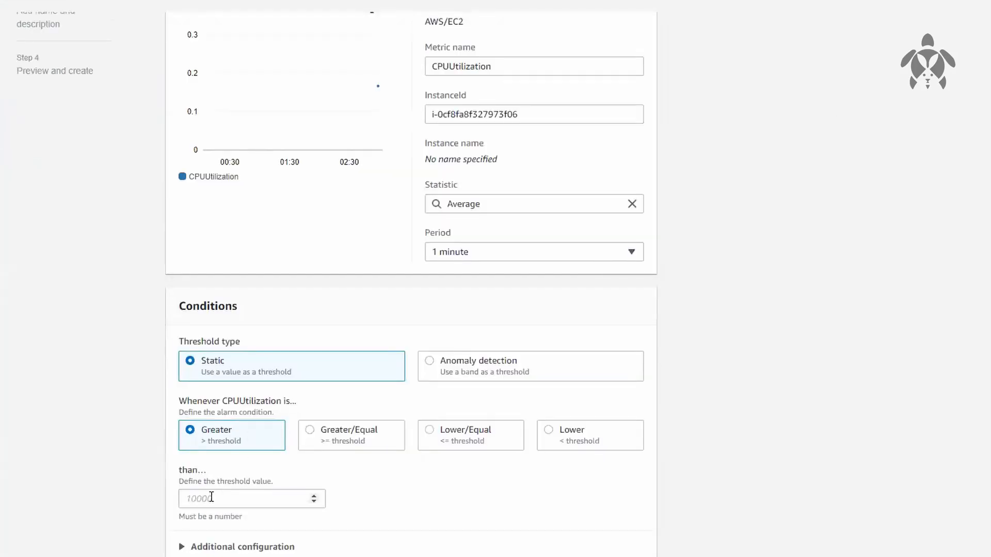
text(60)
click(815, 436)
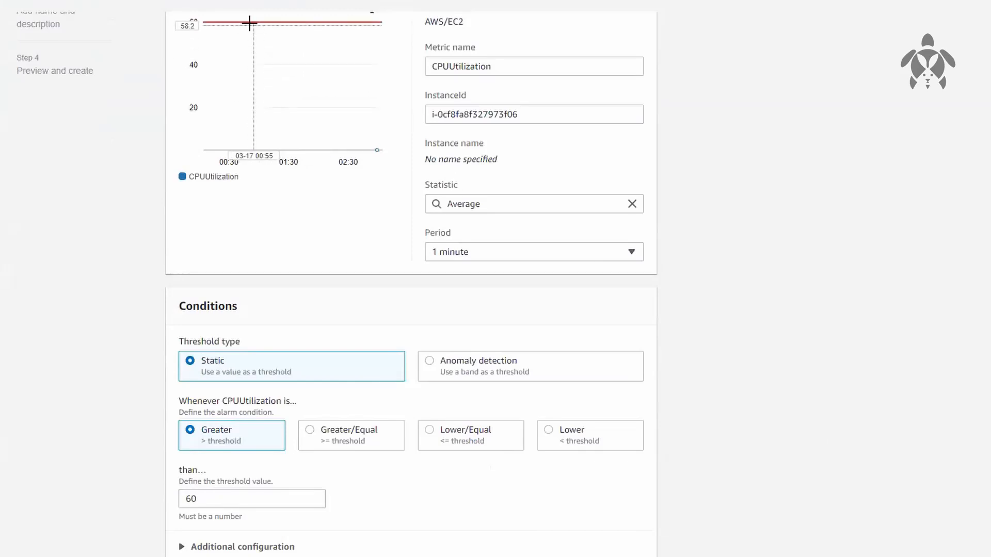
mouse_move(375, 149)
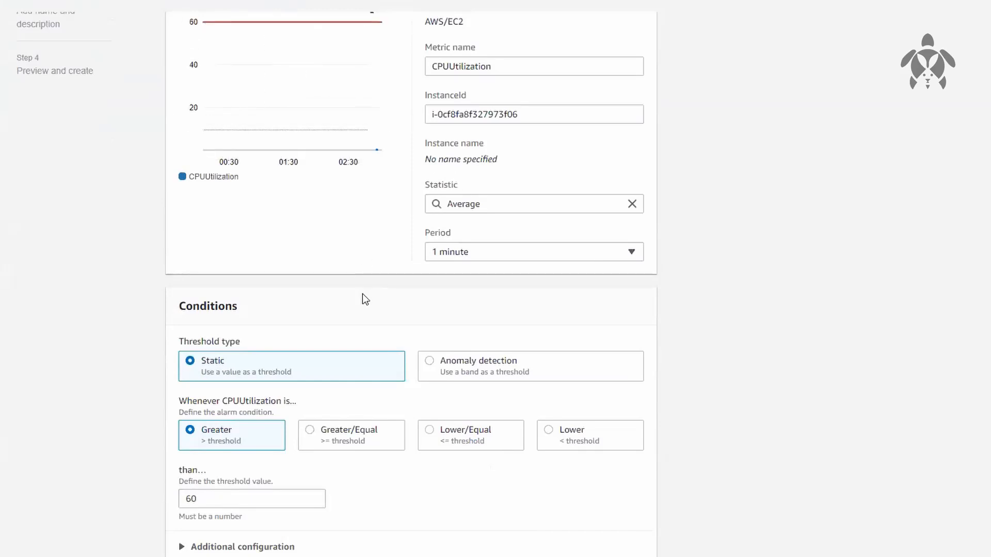
Change the alarm condition to Lower/Equal with a threshold value of 10
click(453, 438)
drag(256, 496, 165, 485)
text(10)
click(724, 371)
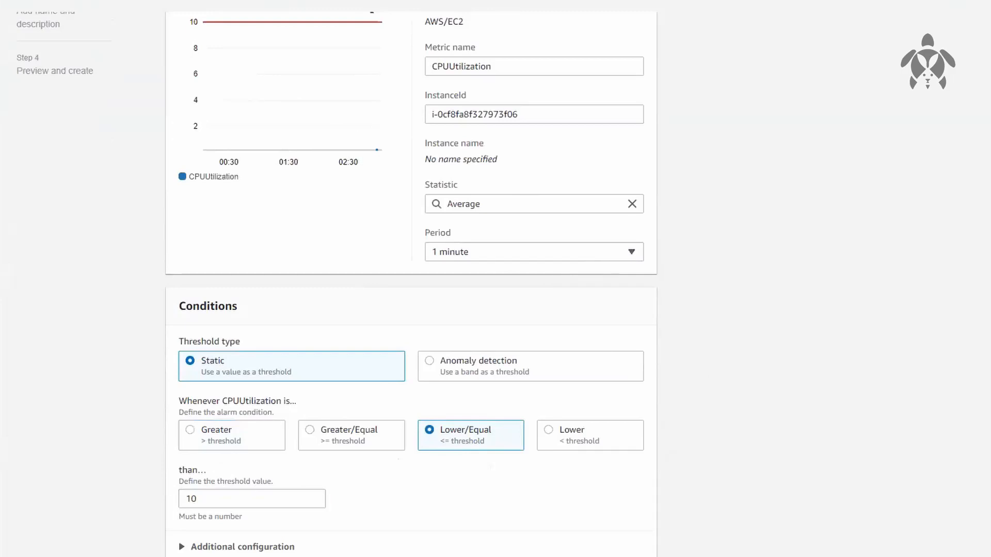
Try the Anomaly detection threshold type and return to the Static type
scroll(410, 279, down, 1)
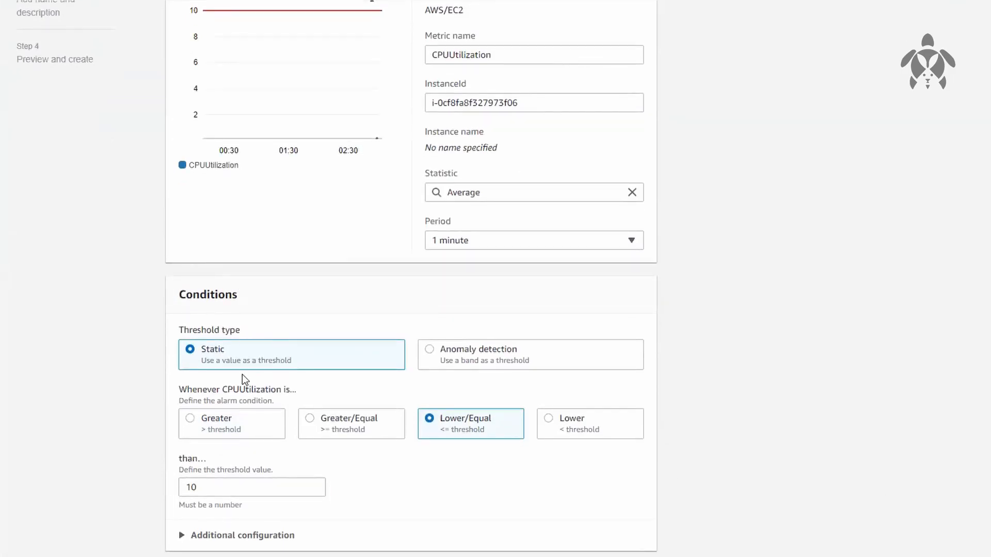
click(500, 359)
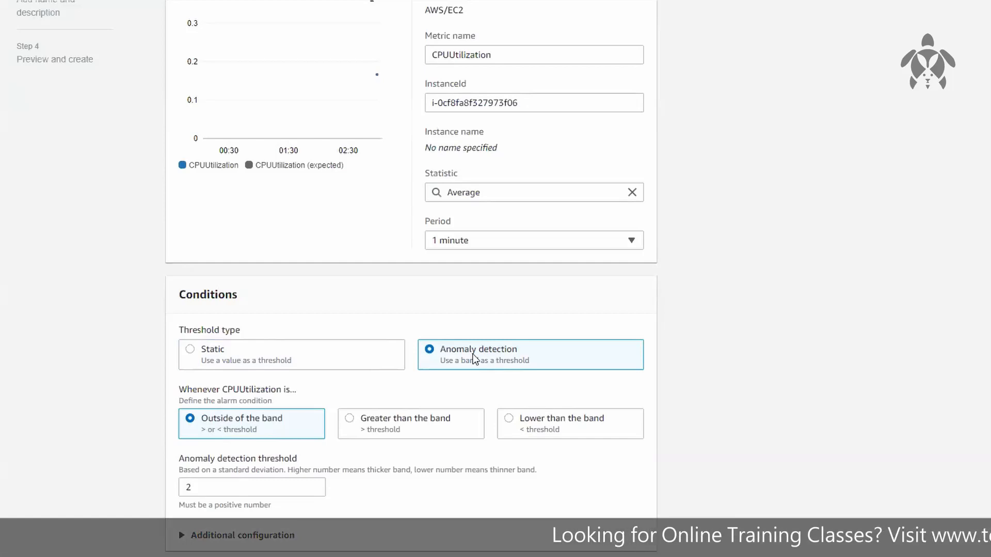
click(338, 366)
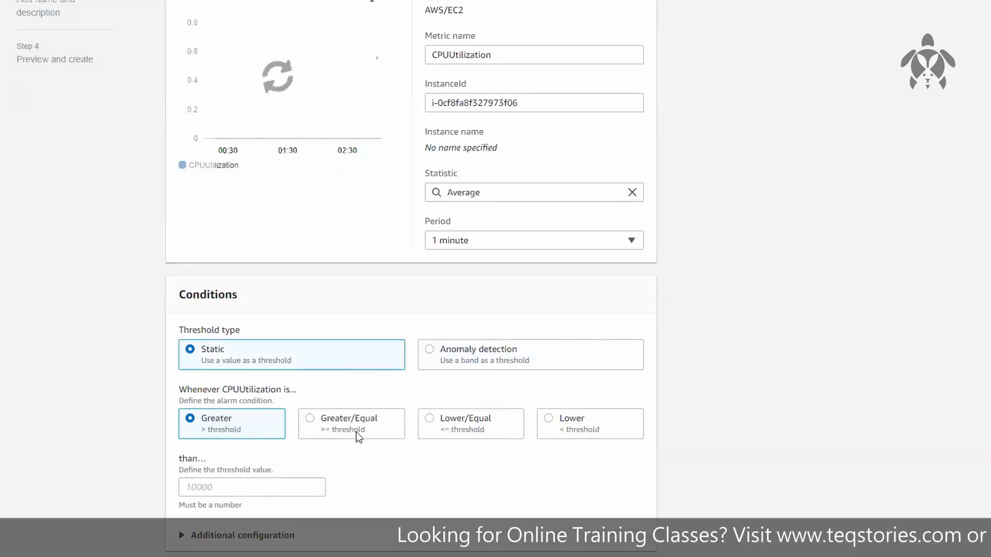
Set the static condition to trigger when CPUUtilization is Lower/Equal to 10
click(442, 431)
click(246, 488)
text(10)
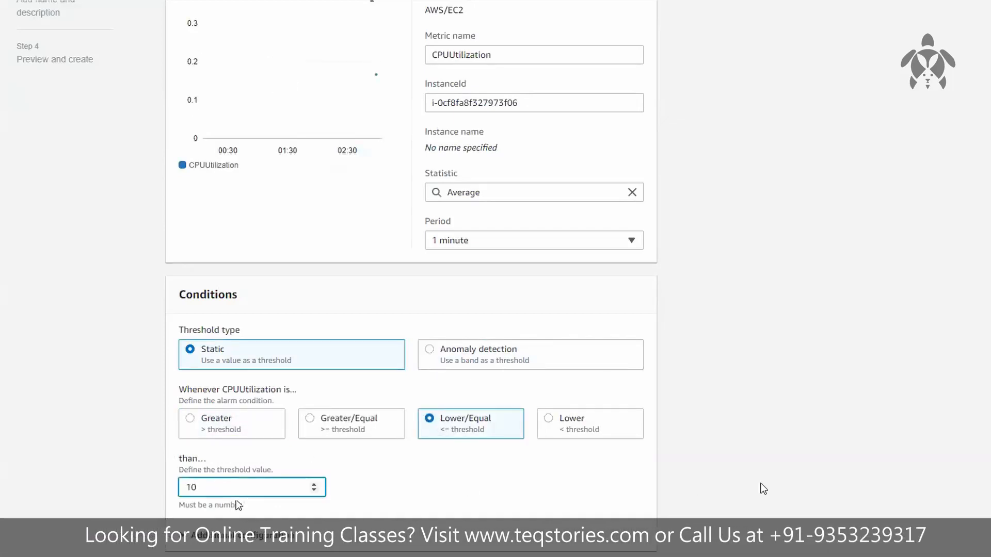
click(806, 481)
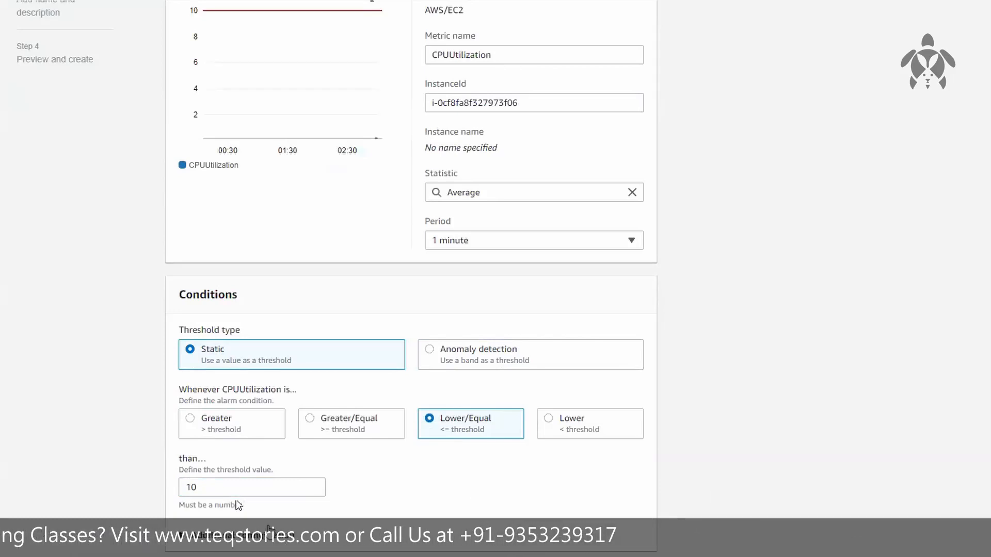
Set the datapoints to alarm to 3 out of 5 in the alarm's additional configuration
scroll(196, 445, down, 2)
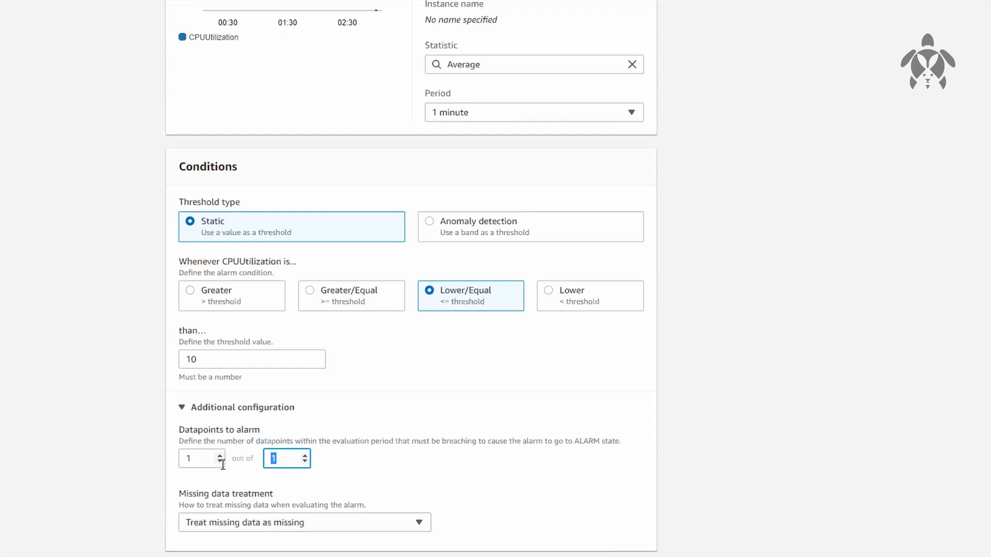
click(196, 461)
key(BackSpace)
text(3)
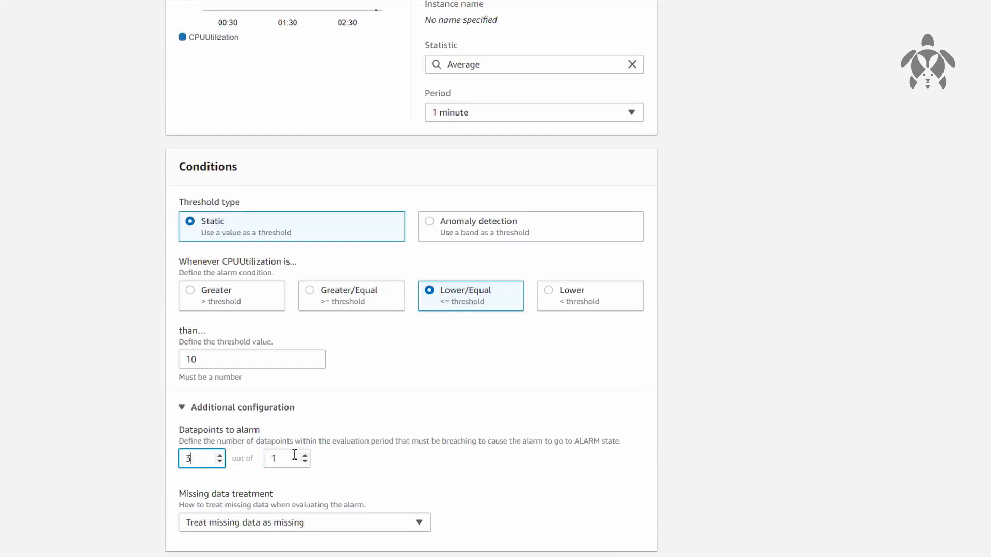
drag(286, 456, 231, 469)
text(5)
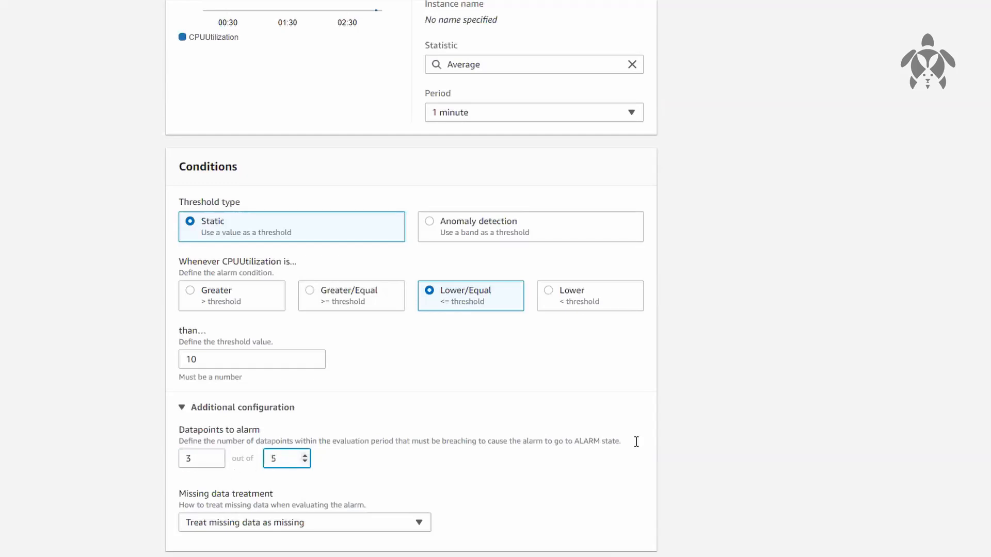
click(805, 413)
double_click(184, 461)
text(3)
click(782, 383)
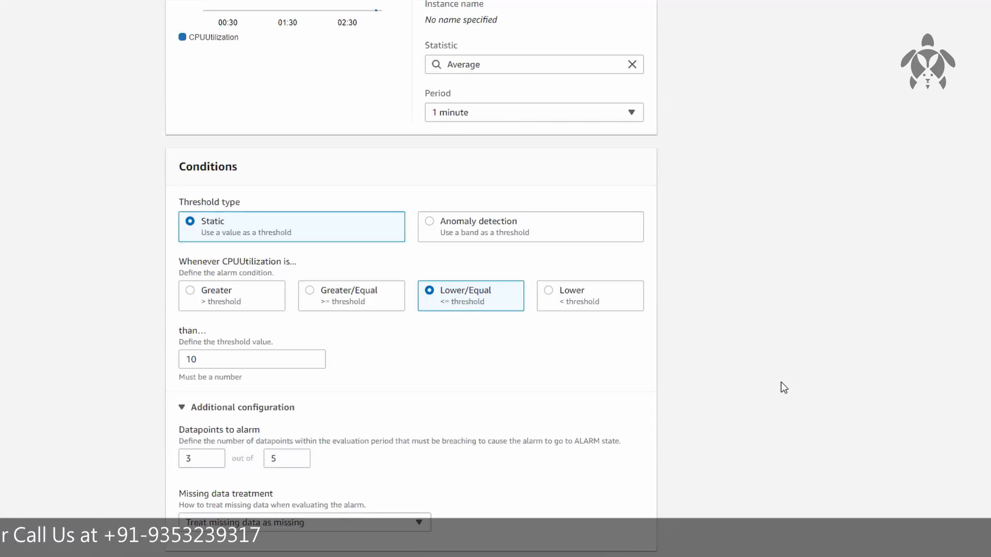
Change the metric's statistic to Minimum and proceed to configuring the alarm's actions
click(632, 65)
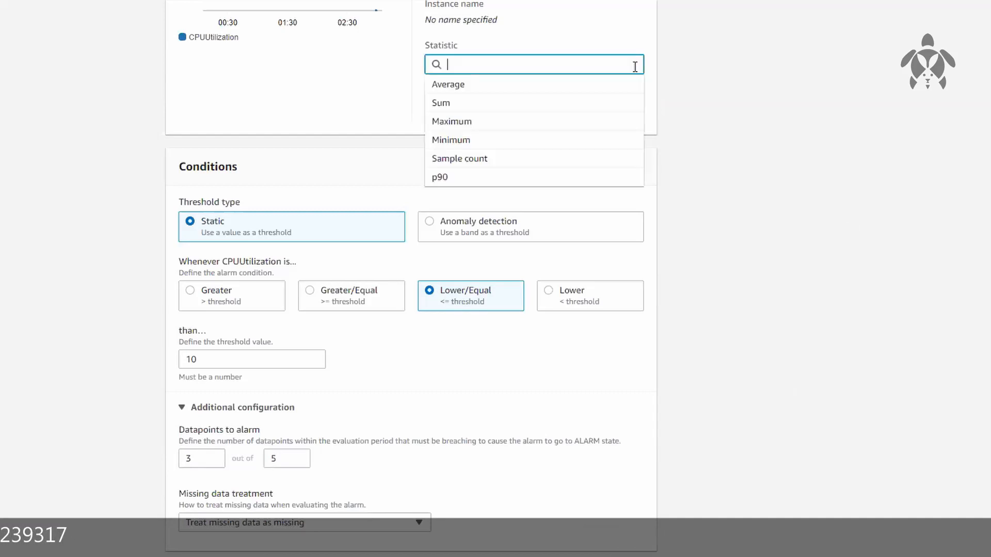
click(526, 144)
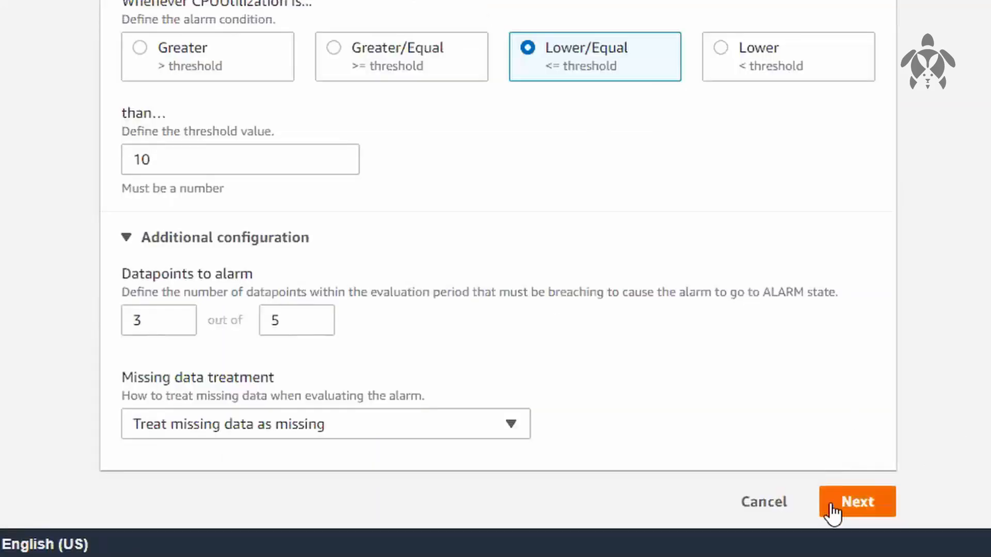
click(849, 506)
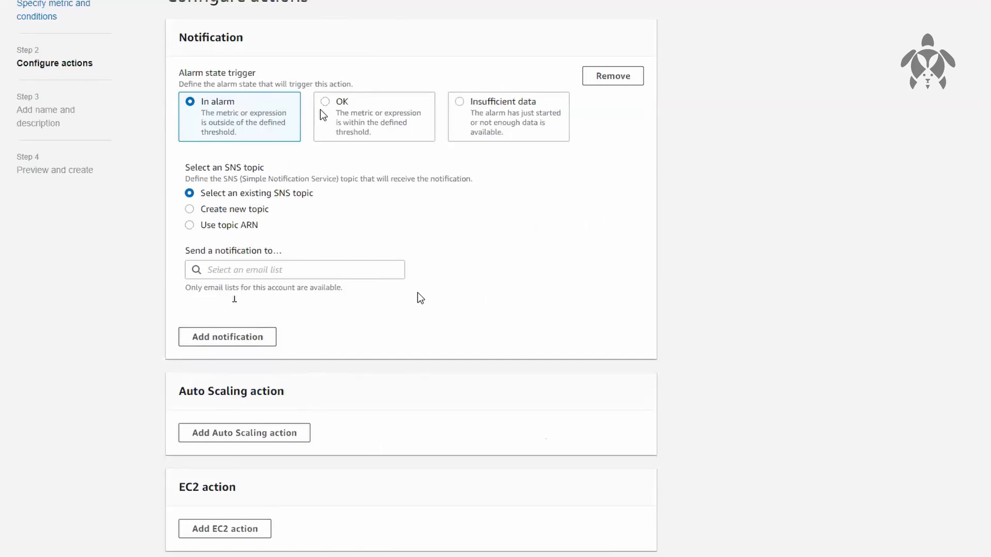
scroll(417, 293, up, 1)
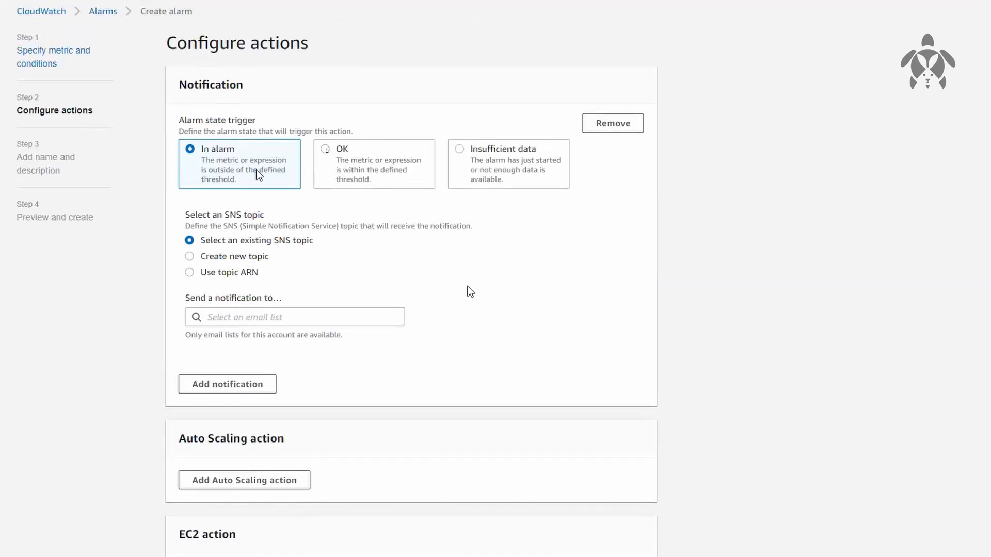
Try adding notifications for the OK and Insufficient data states, and remove both again
click(223, 388)
scroll(501, 376, down, 2)
click(383, 304)
scroll(464, 342, down, 2)
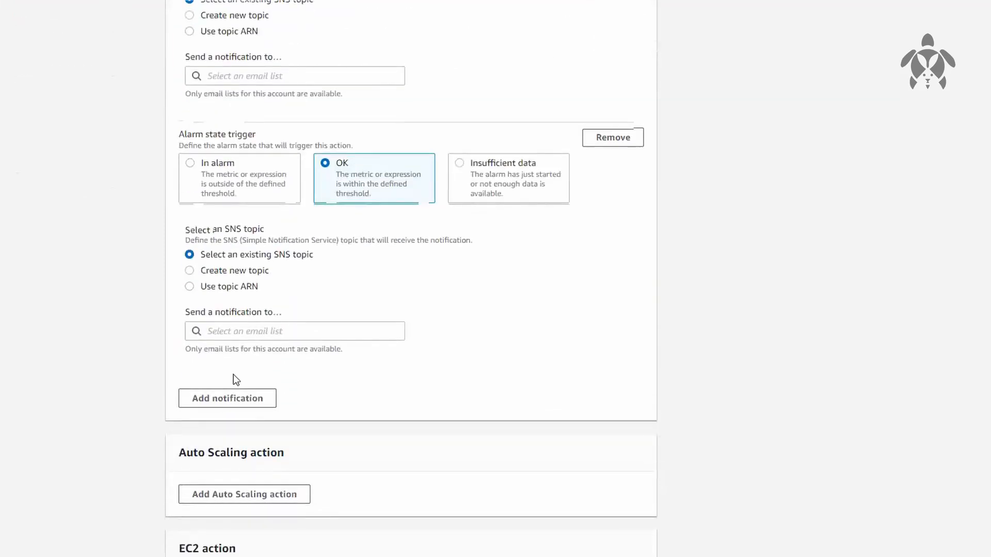
click(228, 407)
click(519, 427)
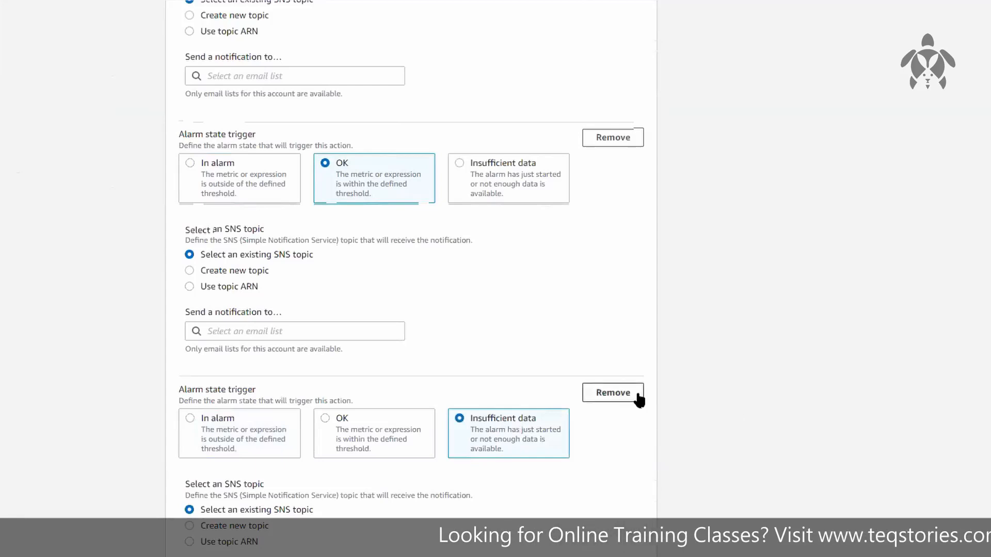
click(617, 392)
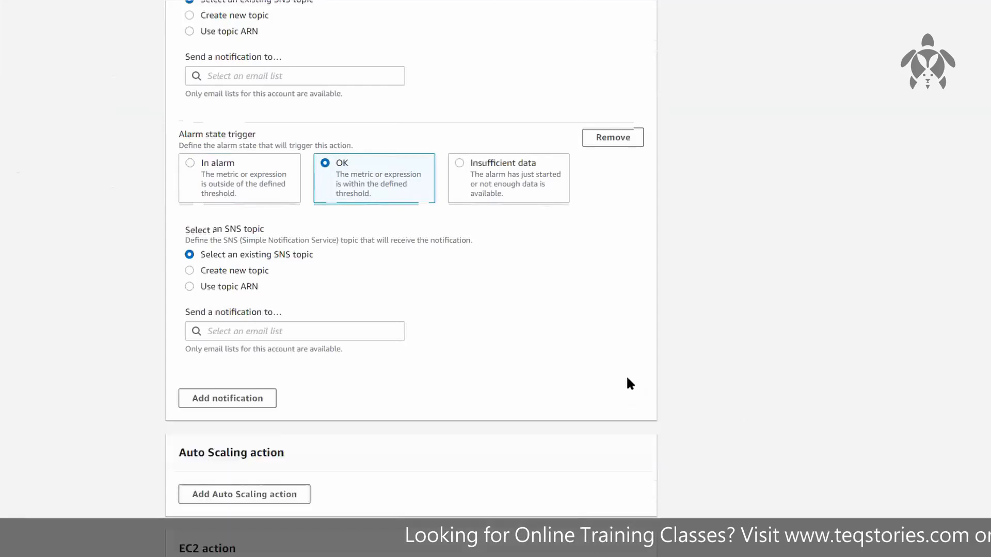
click(627, 138)
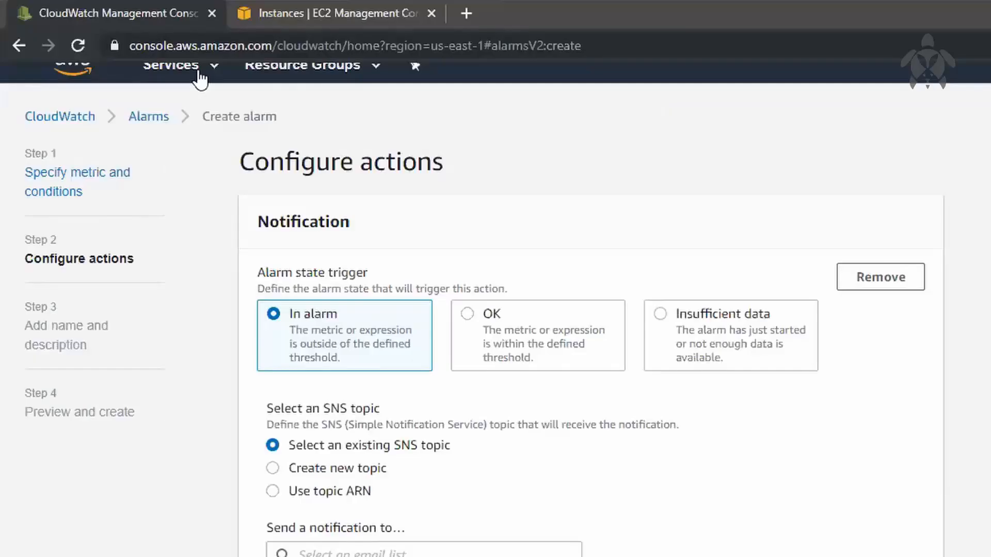
Find Simple Notification Service with the search sns and open it in a new browser tab
click(198, 71)
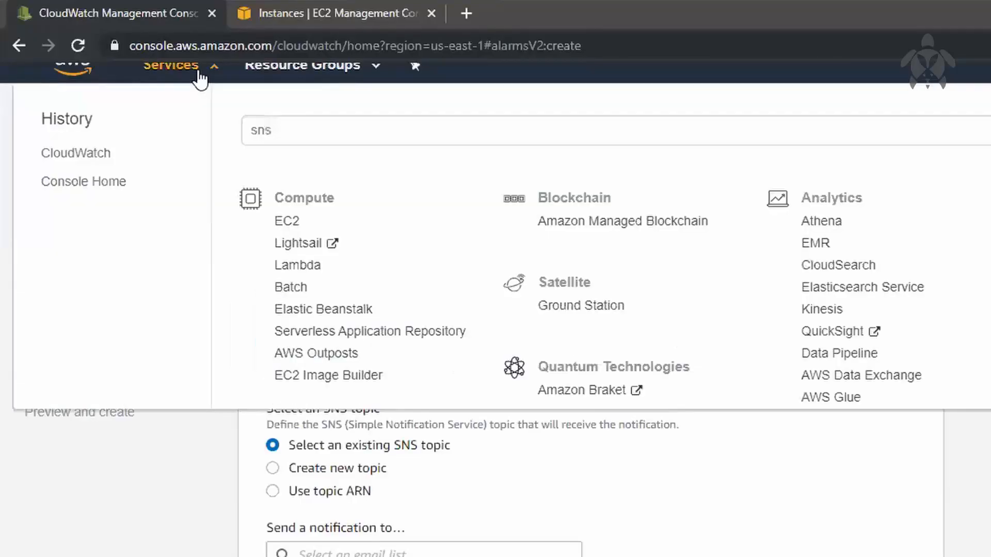
text(s)
key(BackSpace)
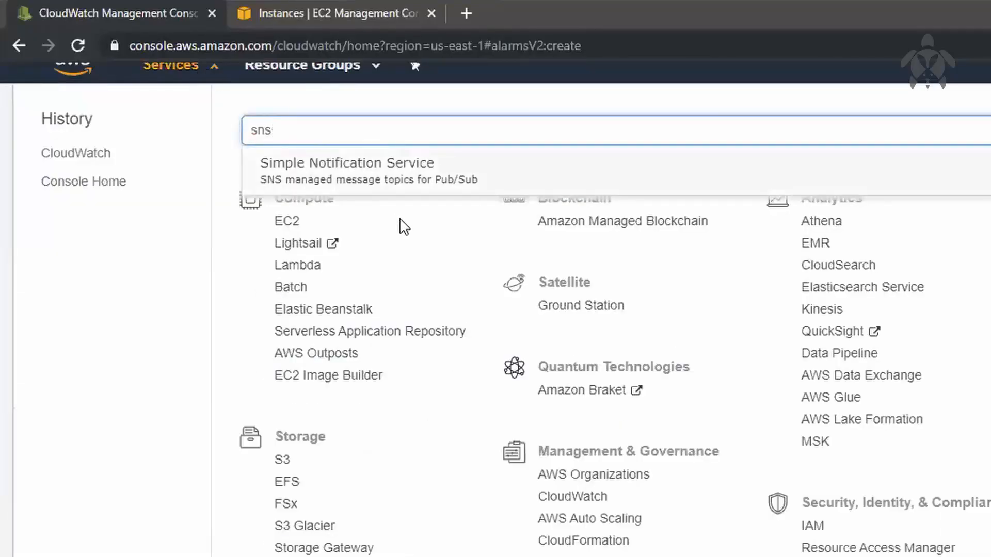
right_click(392, 182)
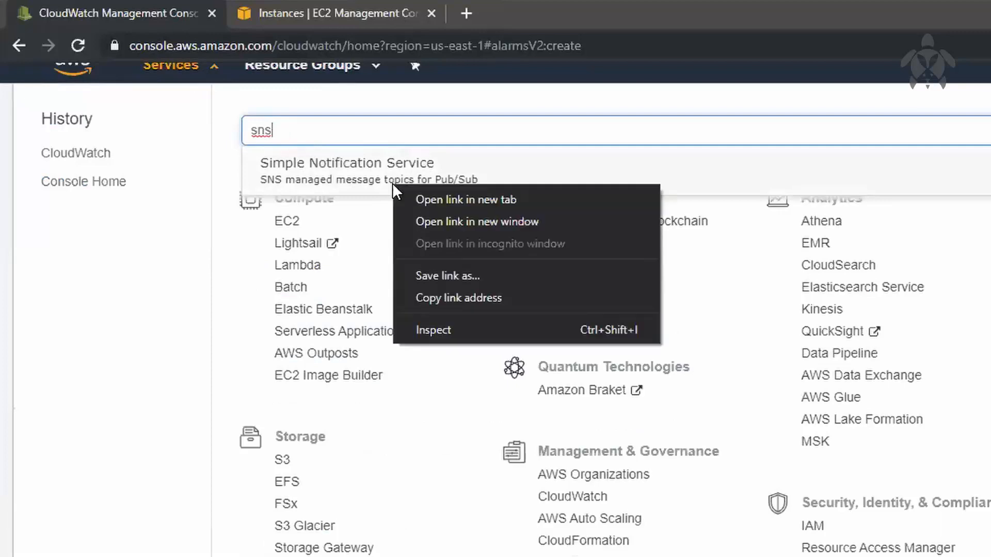
click(427, 200)
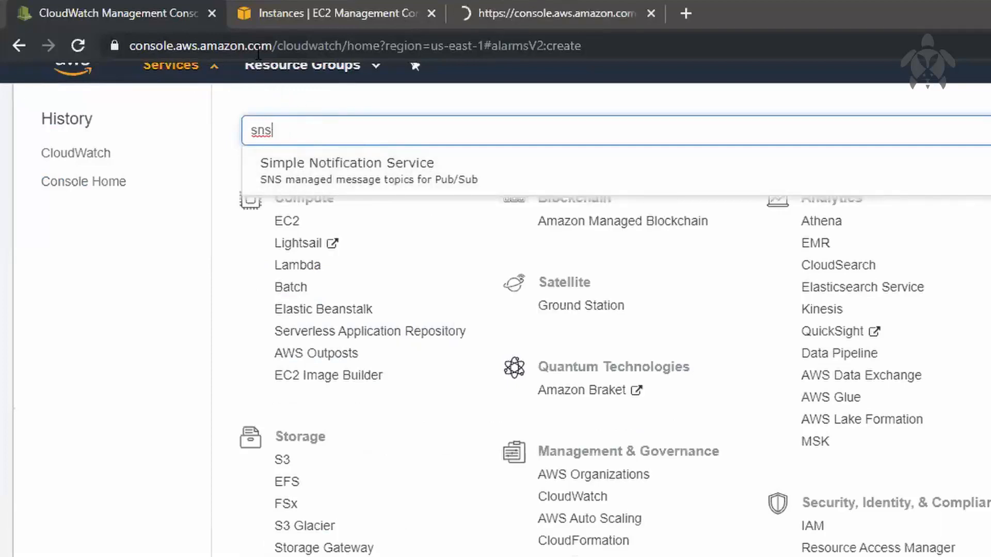
click(188, 68)
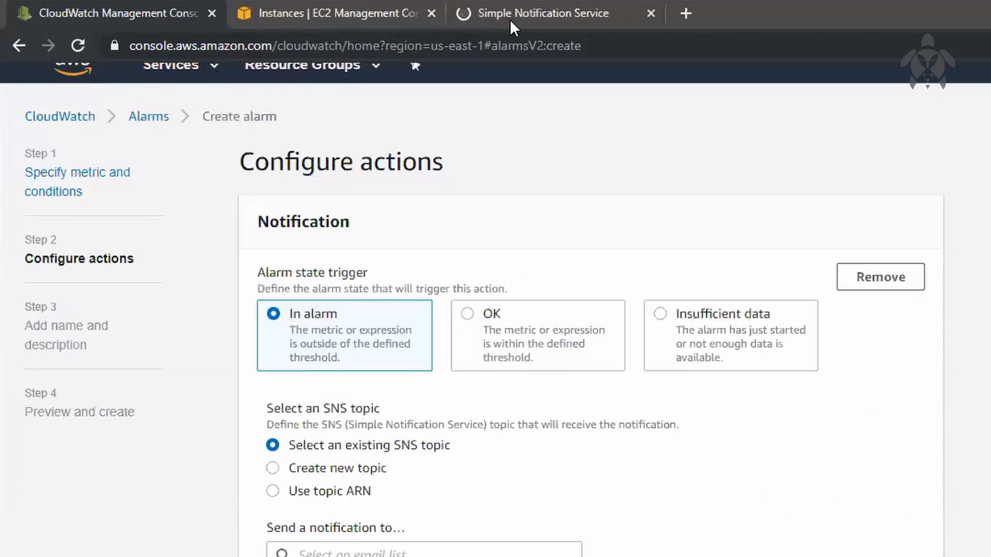
Switch to the Simple Notification Service tab and permanently delete the existing dynamodb topic, confirming with the phrase delete me
click(510, 19)
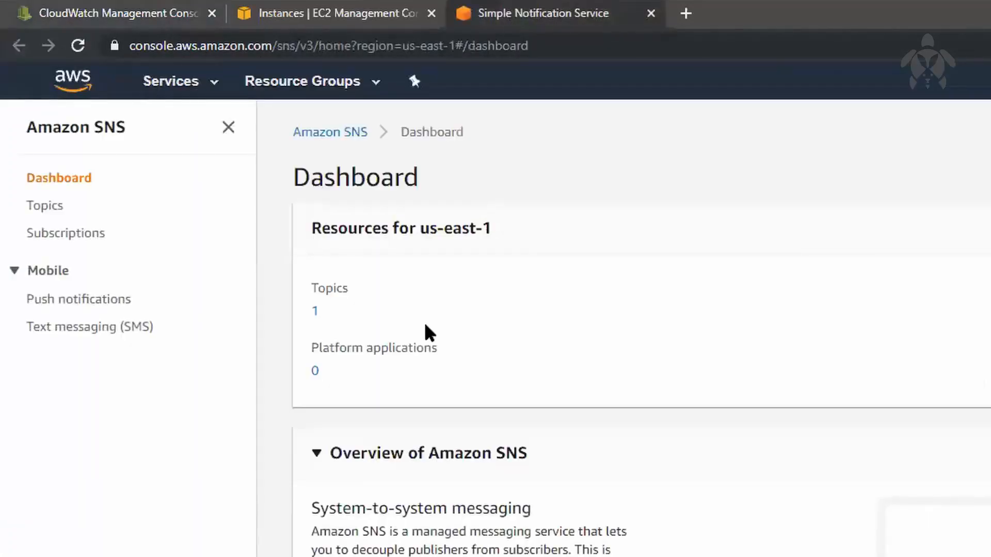
click(314, 312)
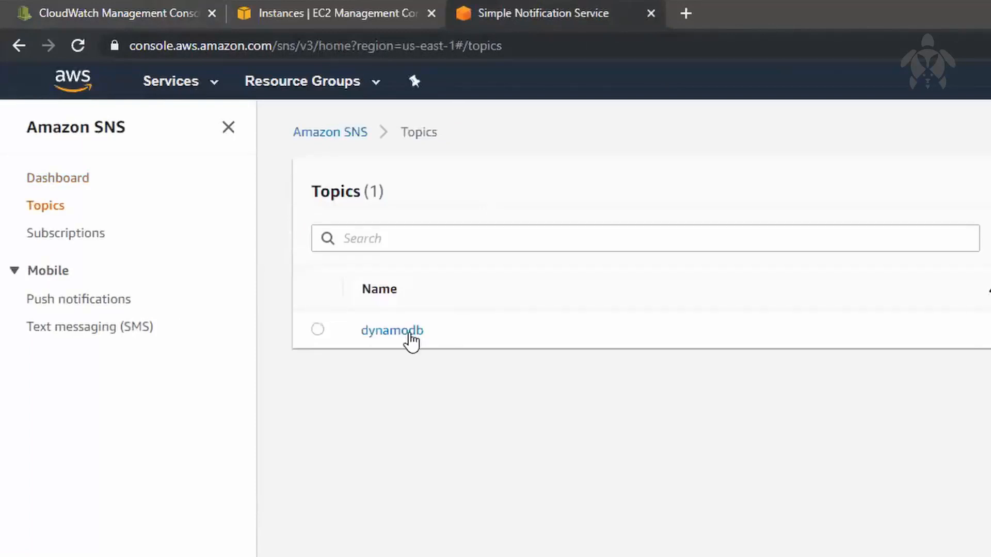
click(318, 333)
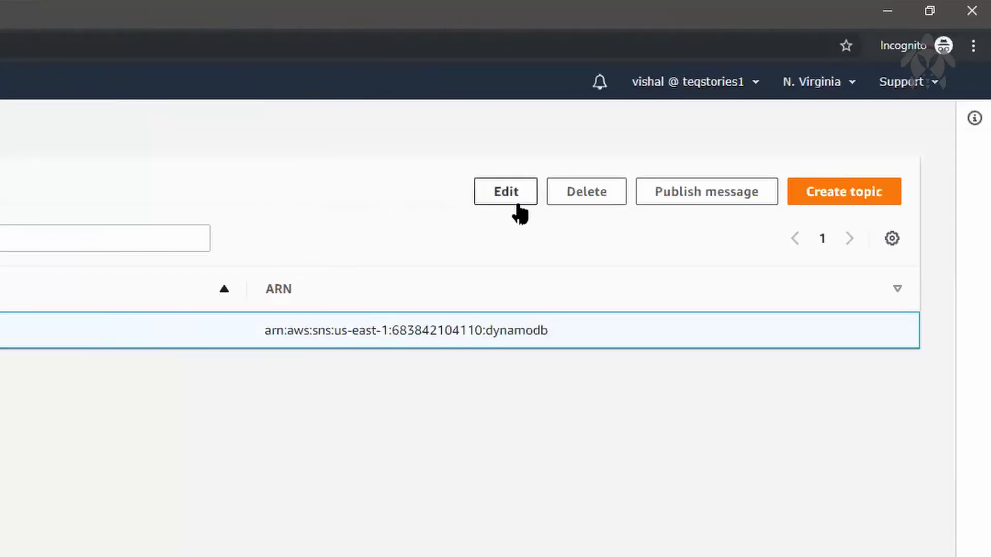
click(563, 205)
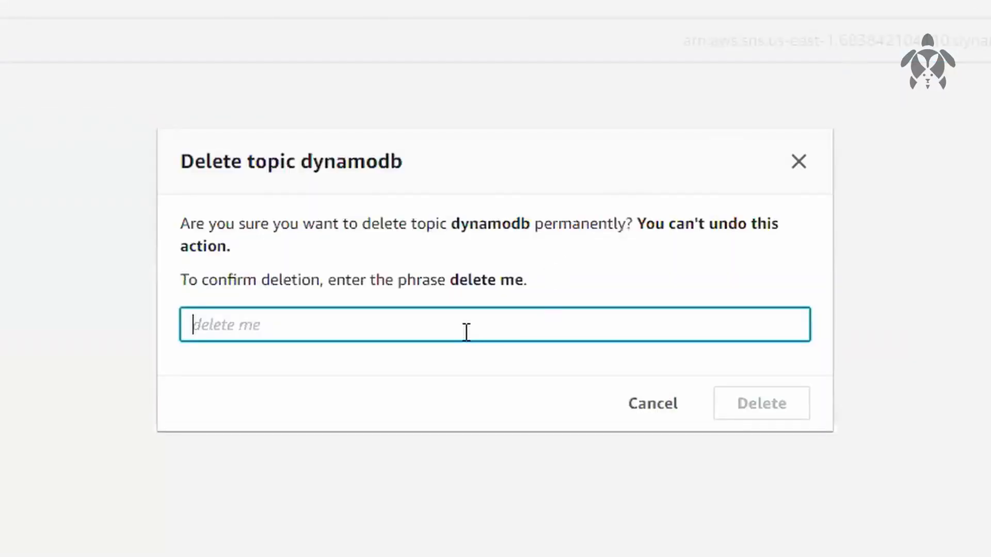
text(delete me)
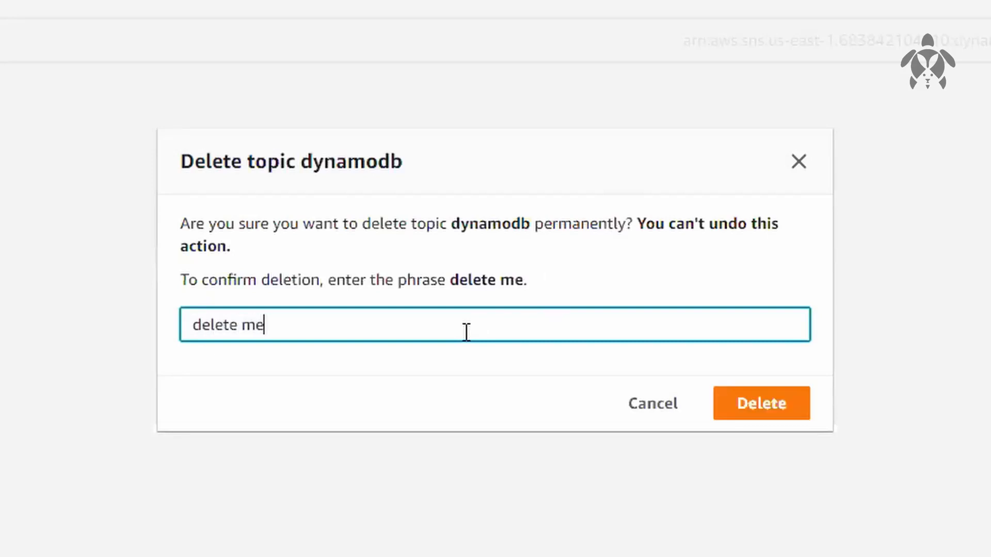
click(755, 419)
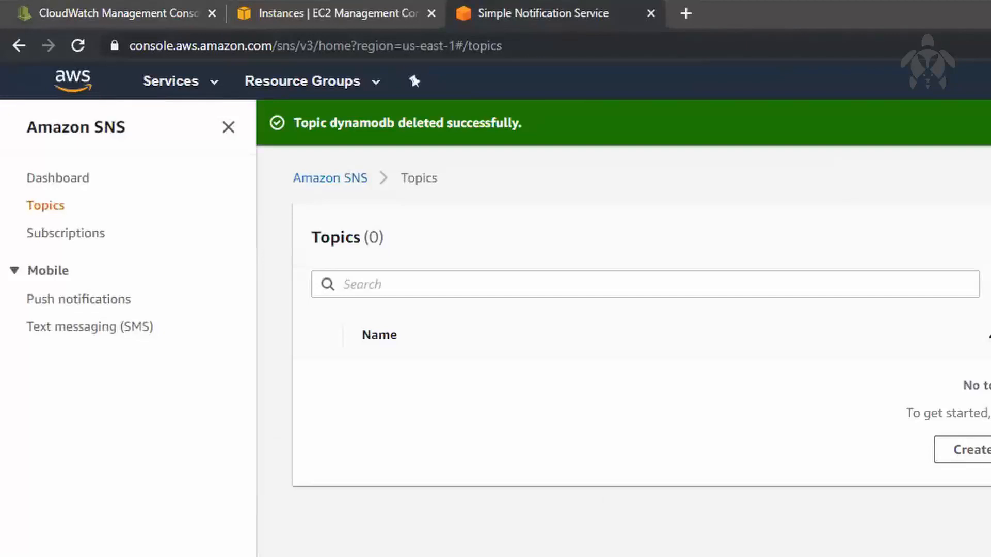
Create an SNS topic named TestTopic with the display name Test Topic
click(65, 180)
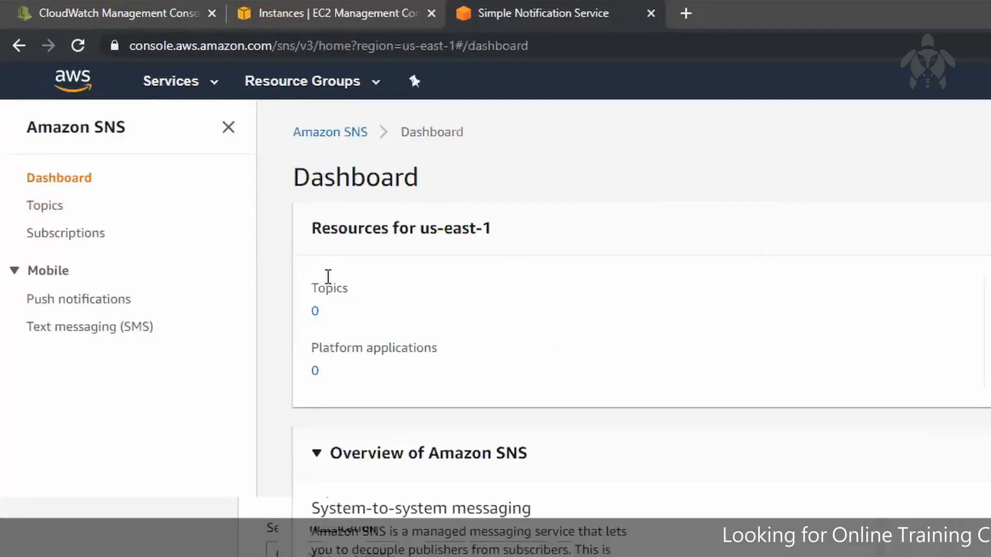
click(315, 311)
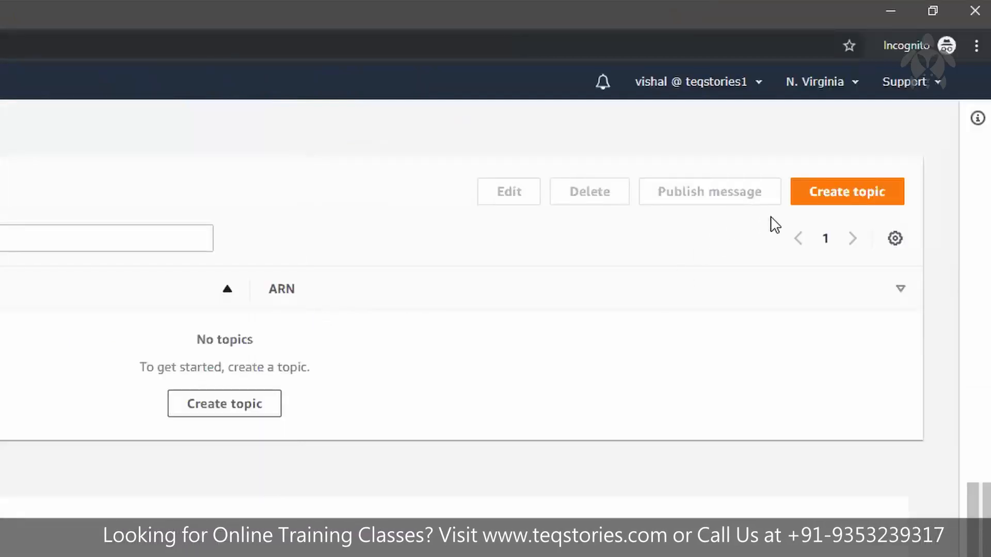
click(847, 199)
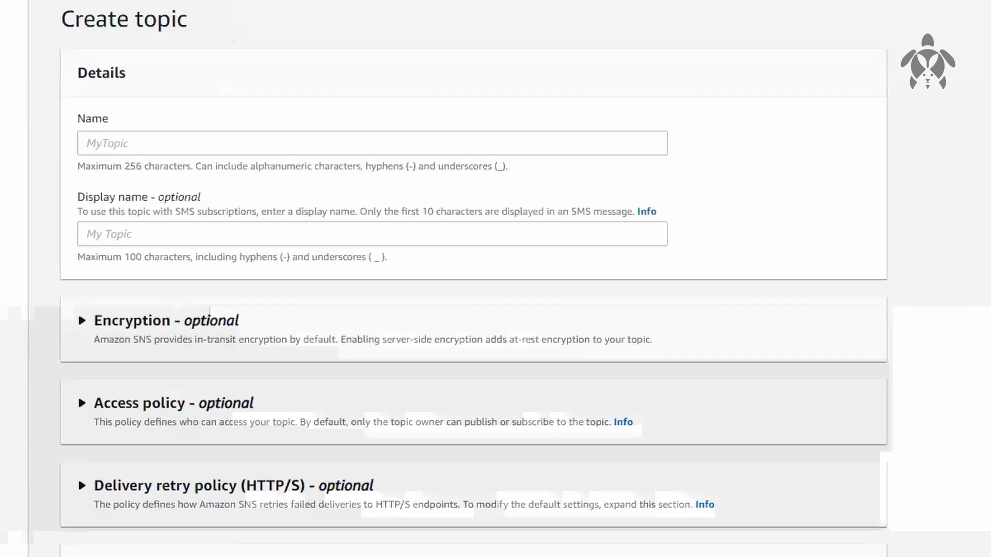
click(215, 140)
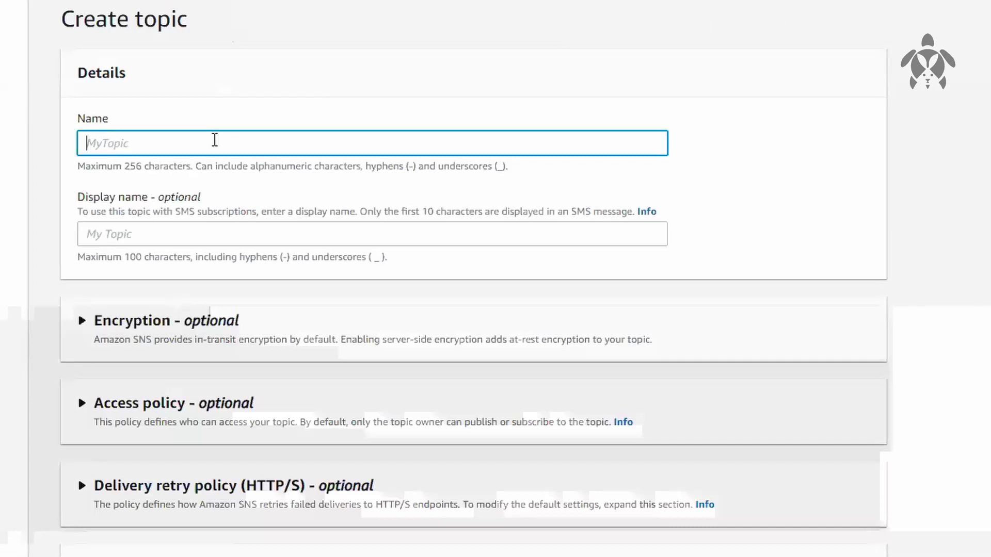
text(TestTopic)
click(213, 233)
text(Test)
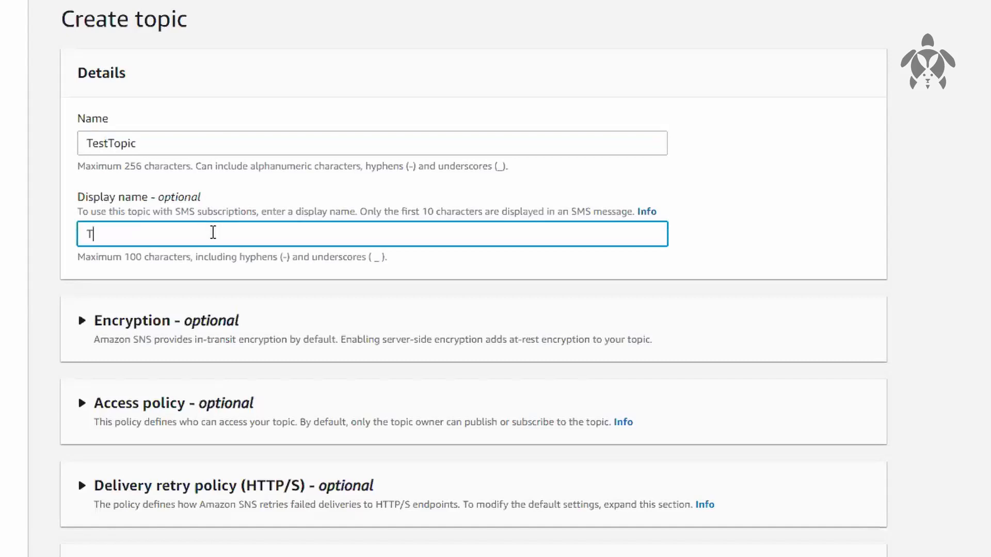
text( Topic)
scroll(226, 221, down, 1)
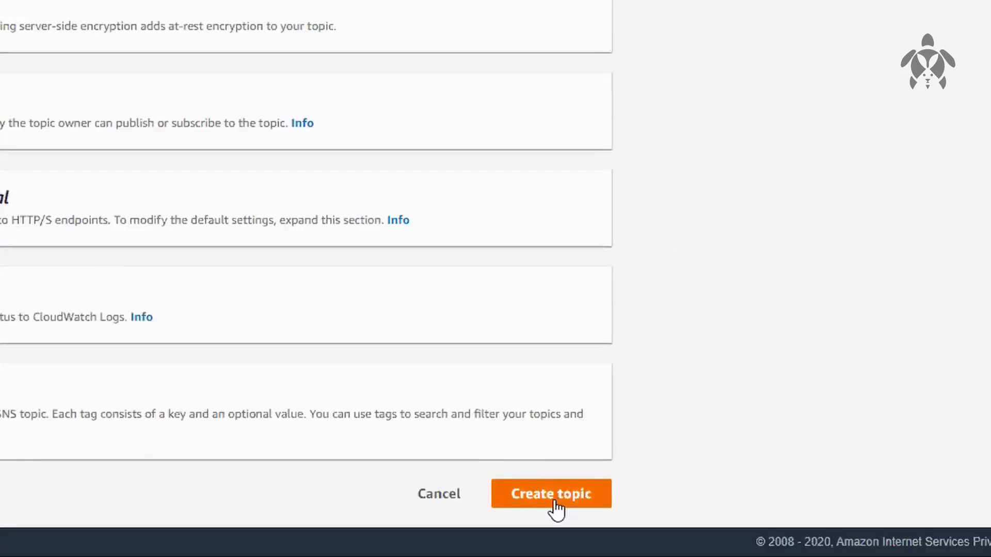
click(553, 497)
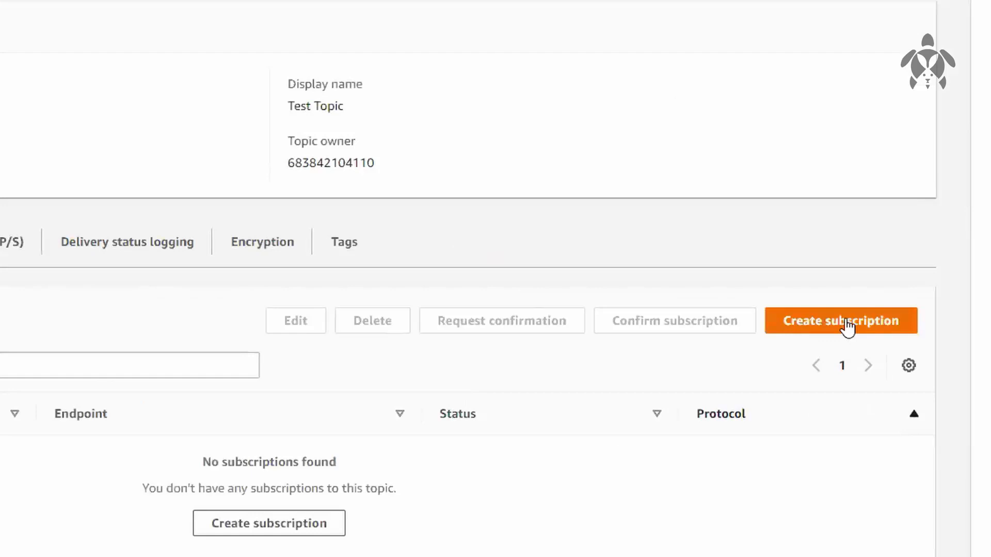
Create an Email subscription to TestTopic, entering the recipient's email address as the endpoint
click(847, 322)
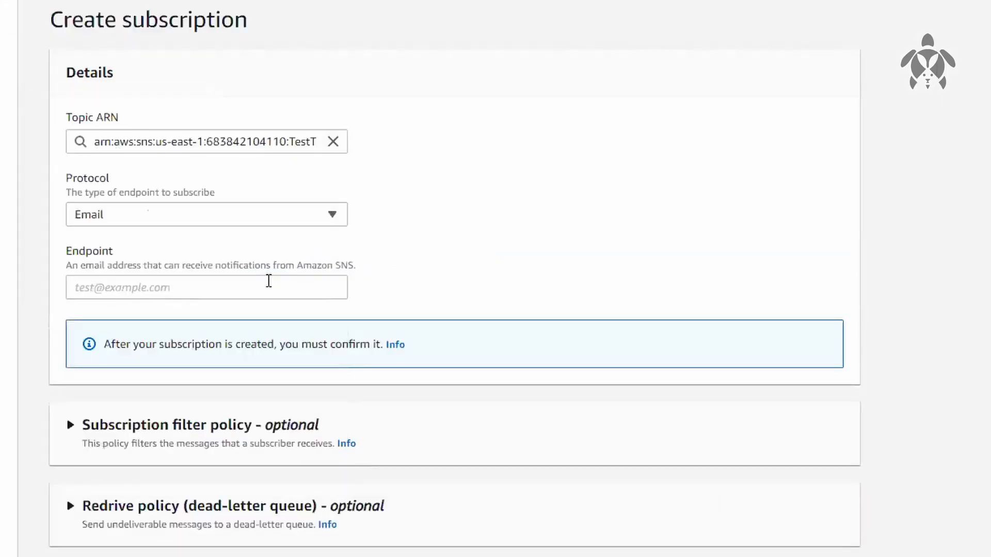
click(251, 279)
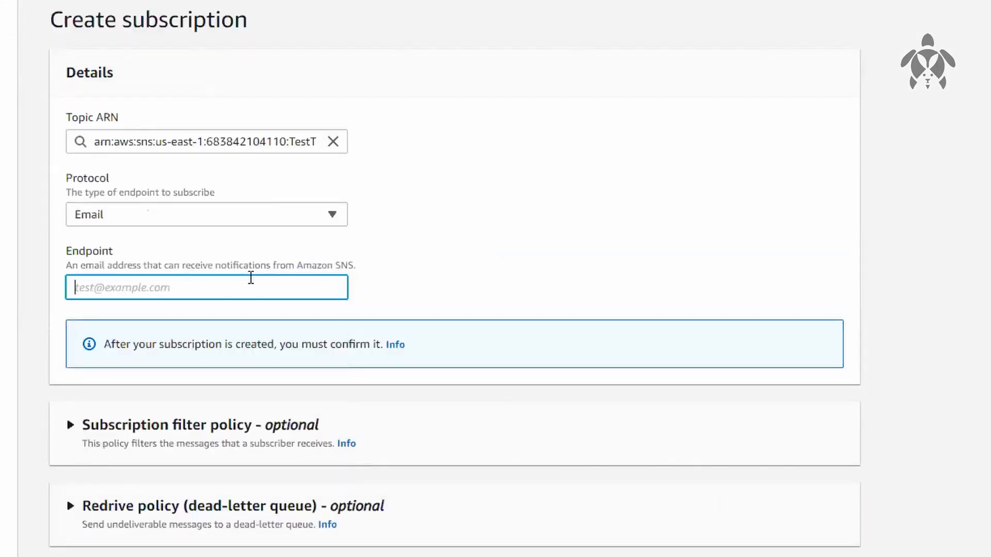
text(p)
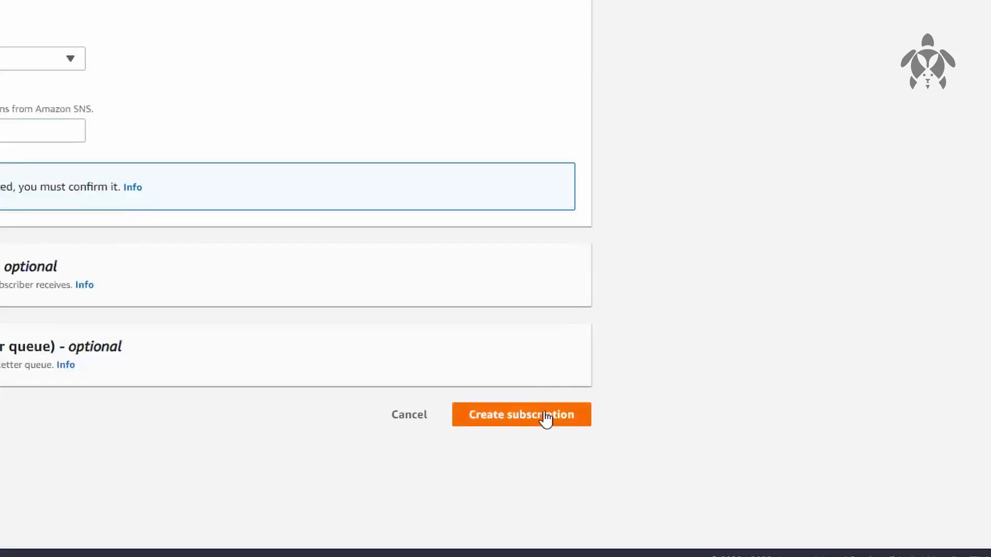
click(546, 419)
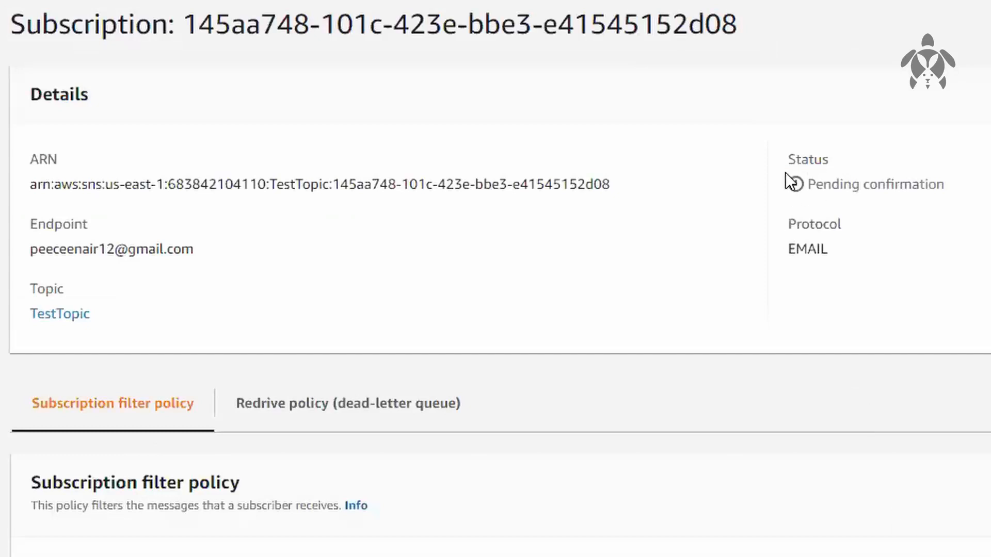
Reload the new subscription's details to check its confirmation status, and look over the topics and subscriptions lists
drag(785, 176, 941, 184)
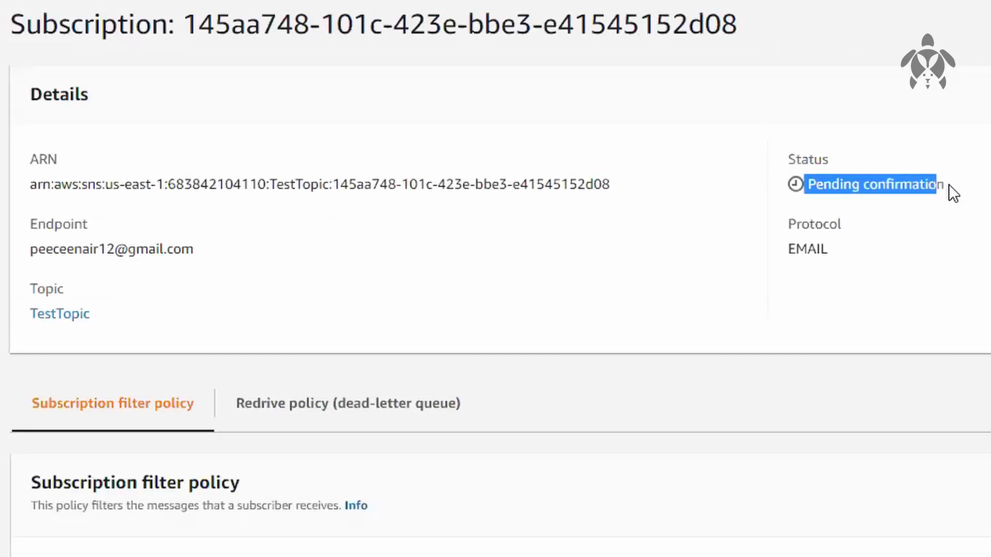
click(983, 217)
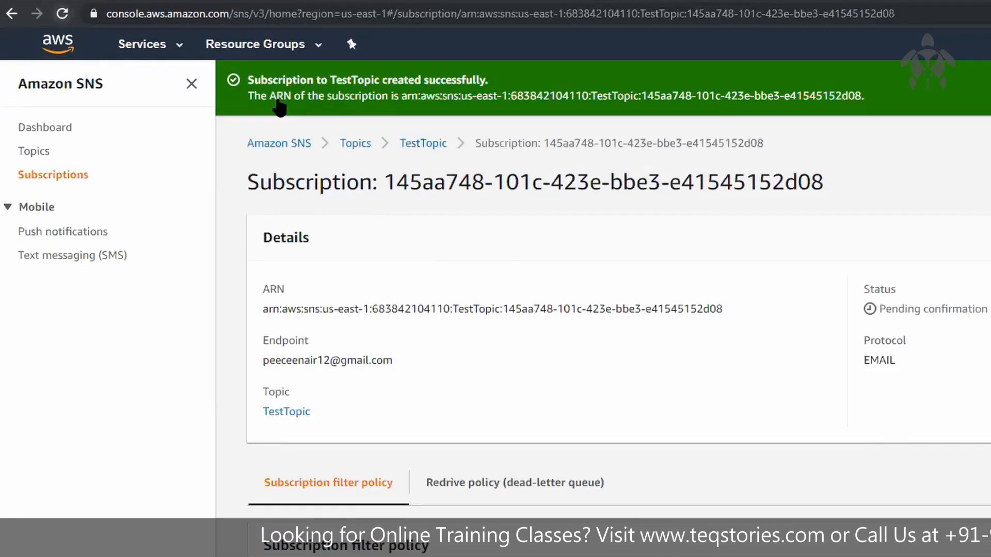
key(F5)
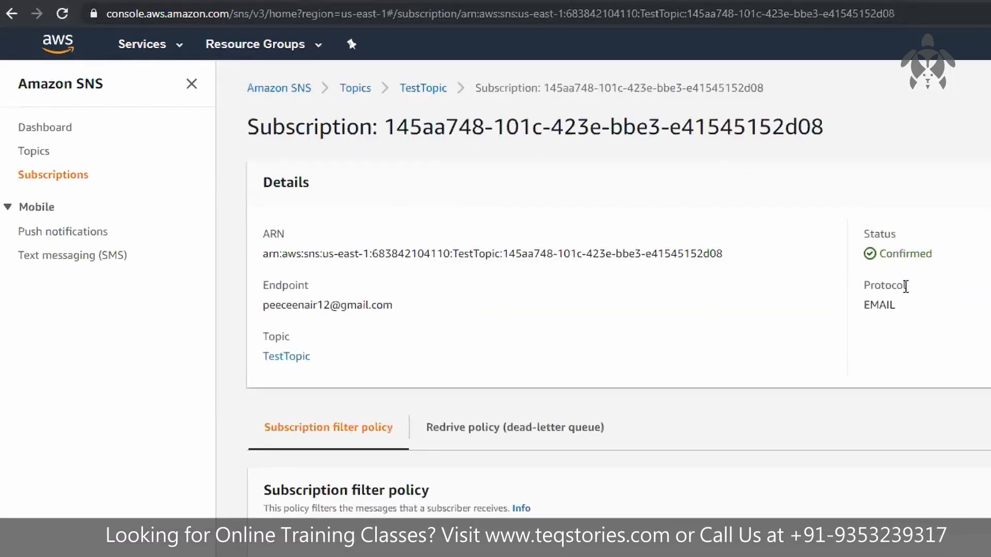
drag(933, 254, 869, 251)
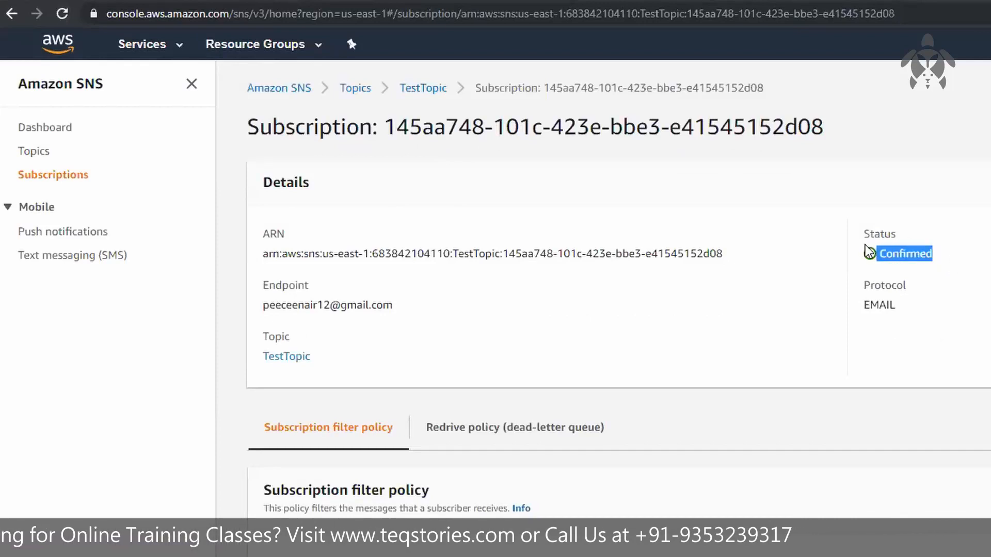
click(862, 188)
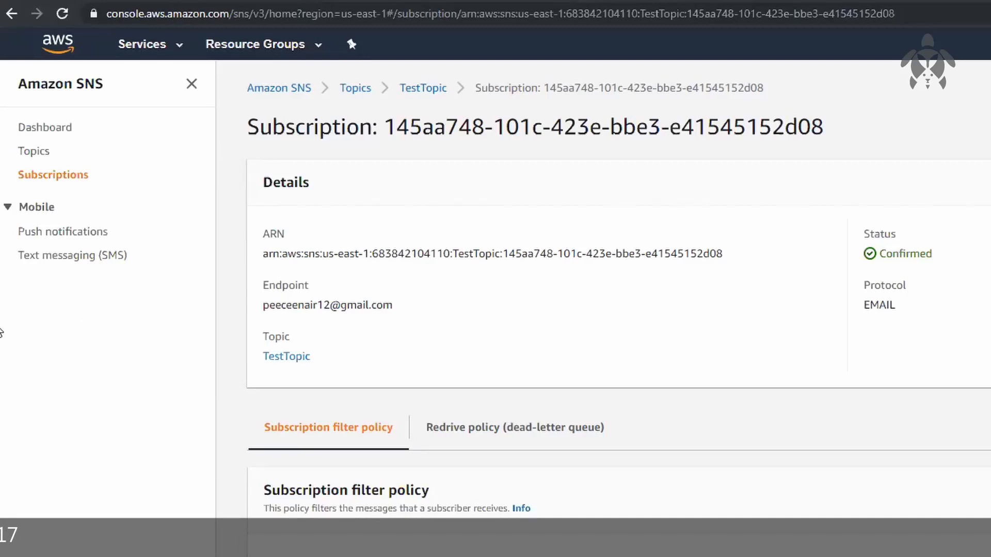
click(24, 154)
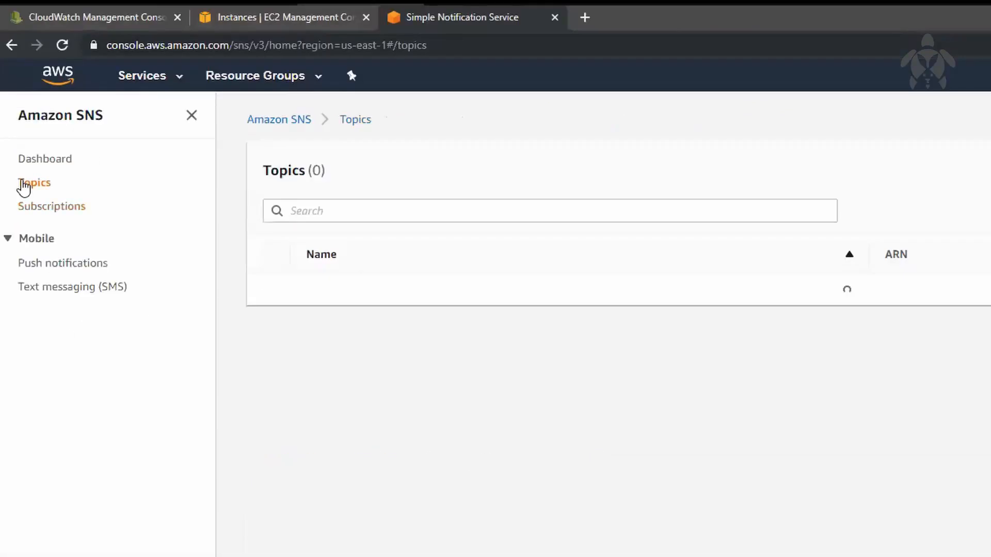
click(34, 207)
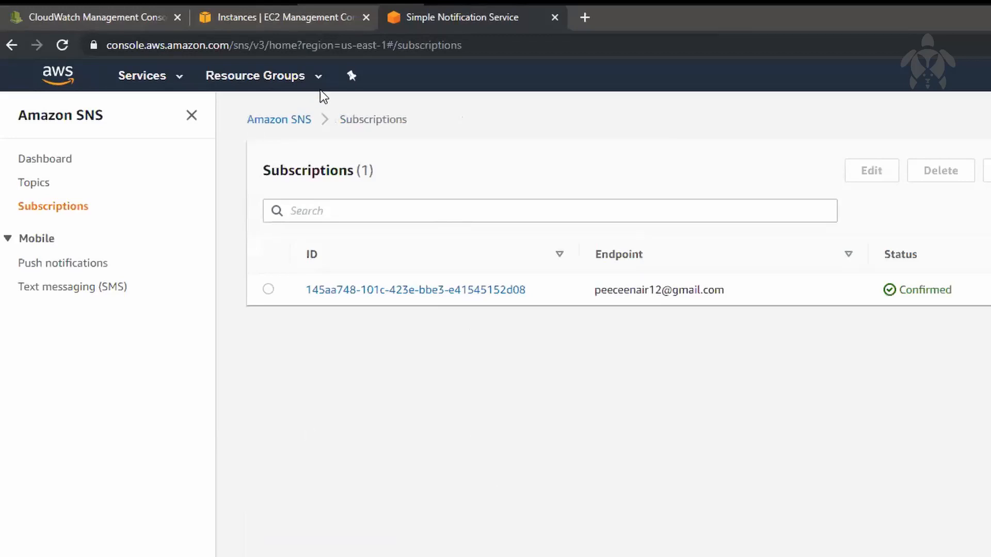
Return to the CloudWatch alarm, check the existing SNS topics offered, and set the notification to Use topic ARN
click(133, 25)
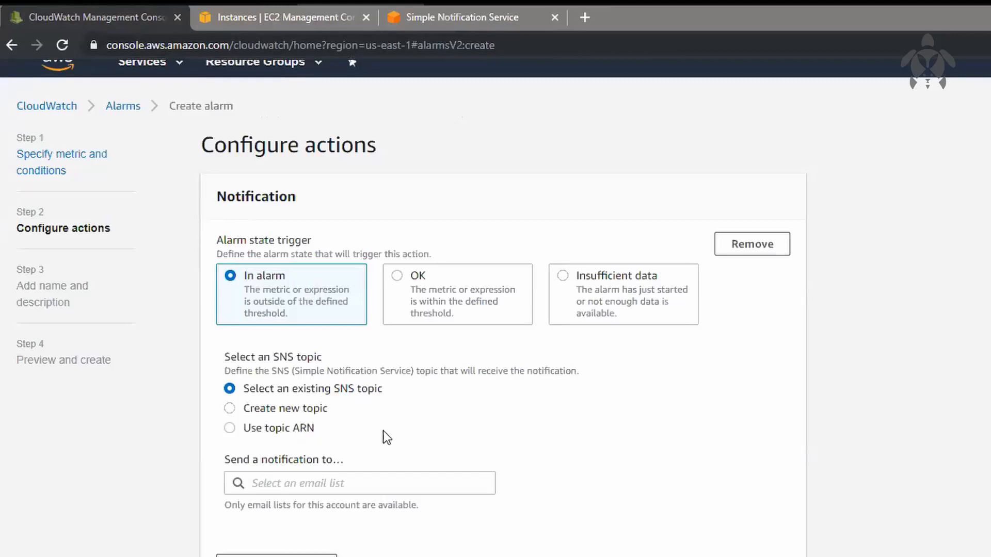
click(410, 476)
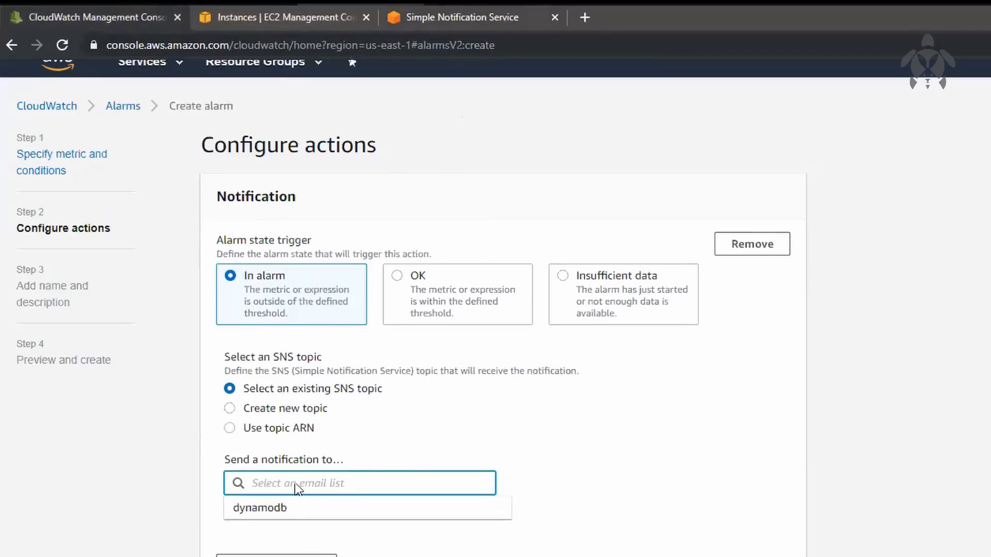
click(688, 538)
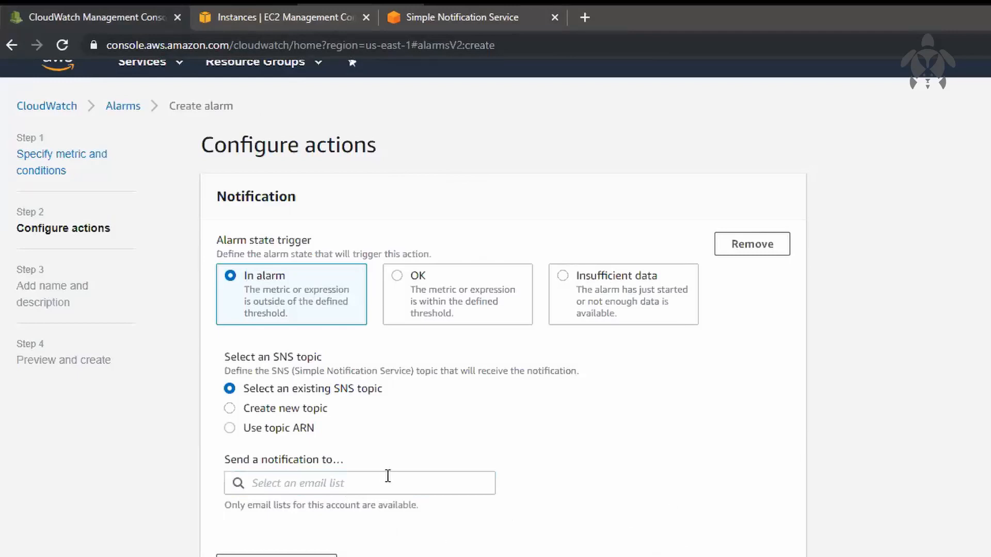
click(231, 428)
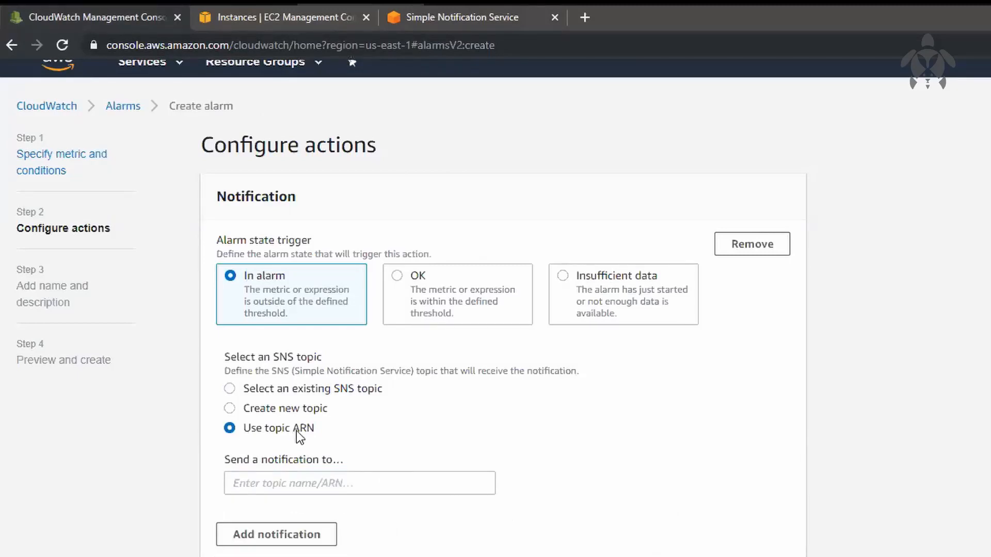
Copy TestTopic's ARN from the SNS topics list and paste it as the alarm notification's recipient in CloudWatch
click(504, 20)
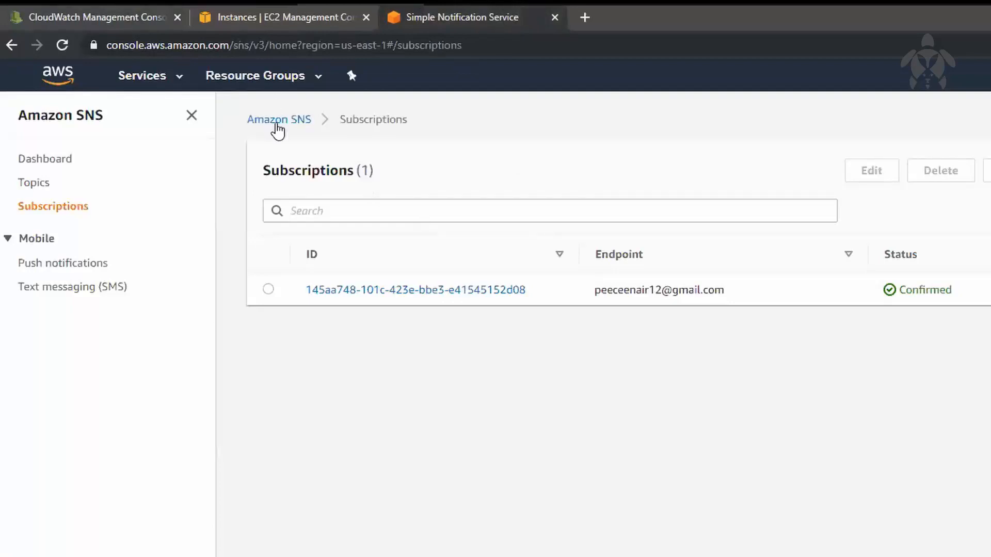
click(39, 184)
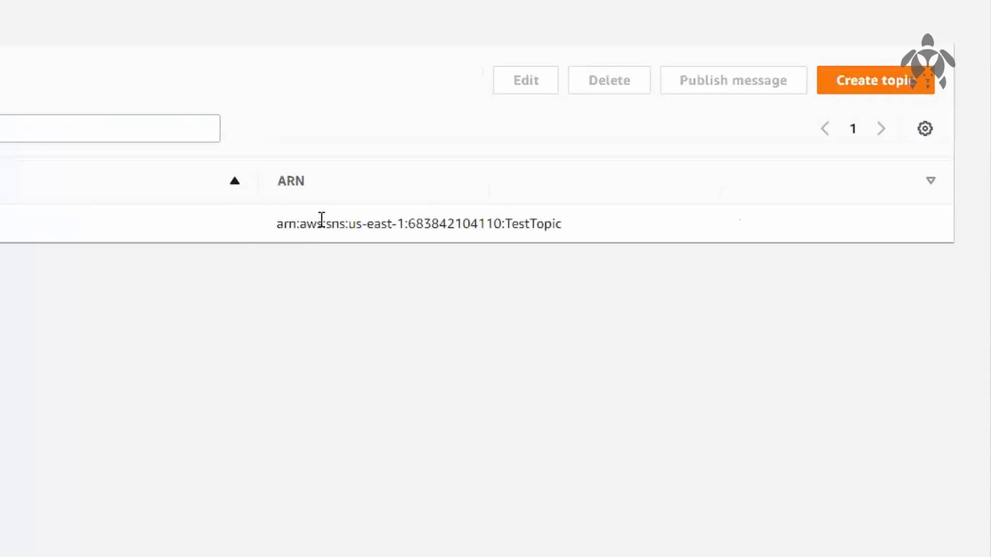
double_click(322, 219)
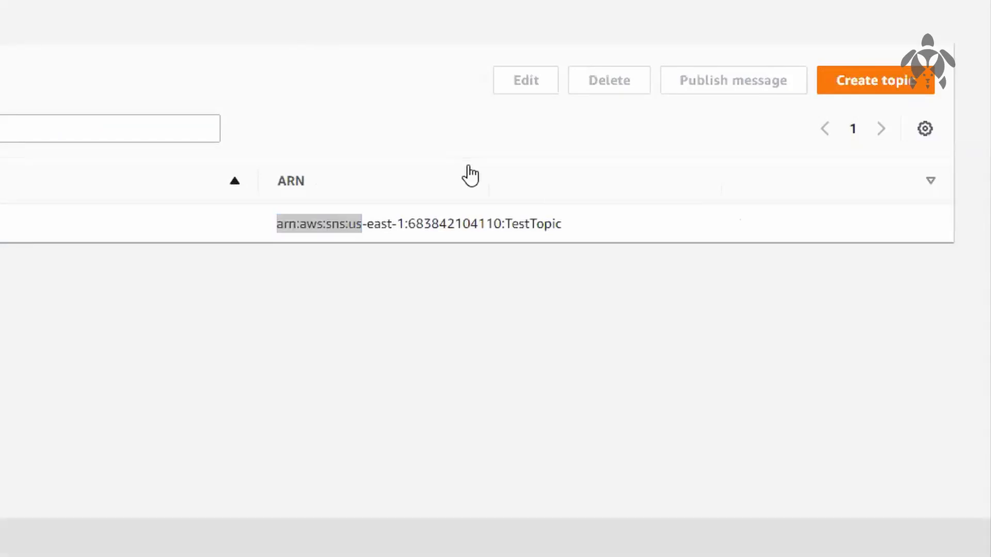
triple_click(277, 239)
key(ctrl+c)
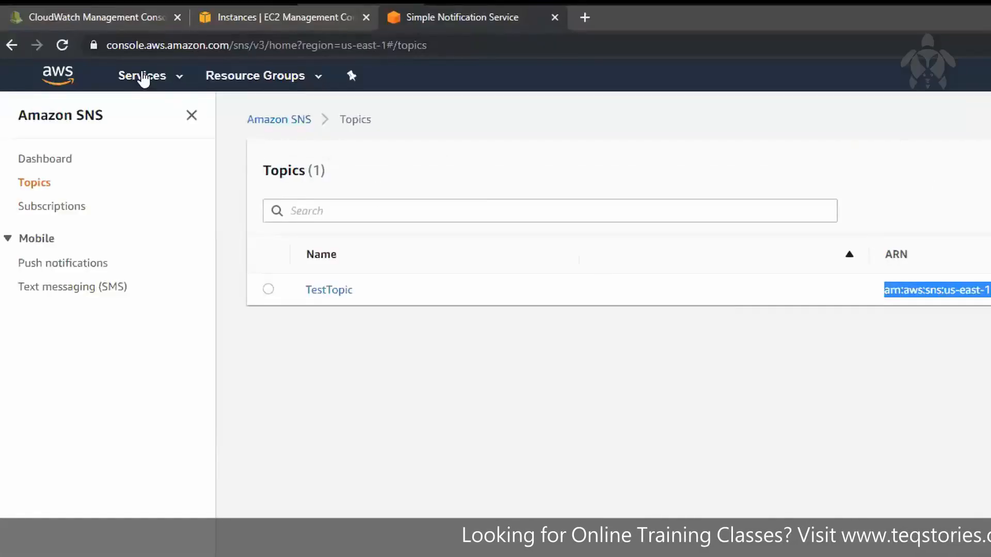
click(120, 19)
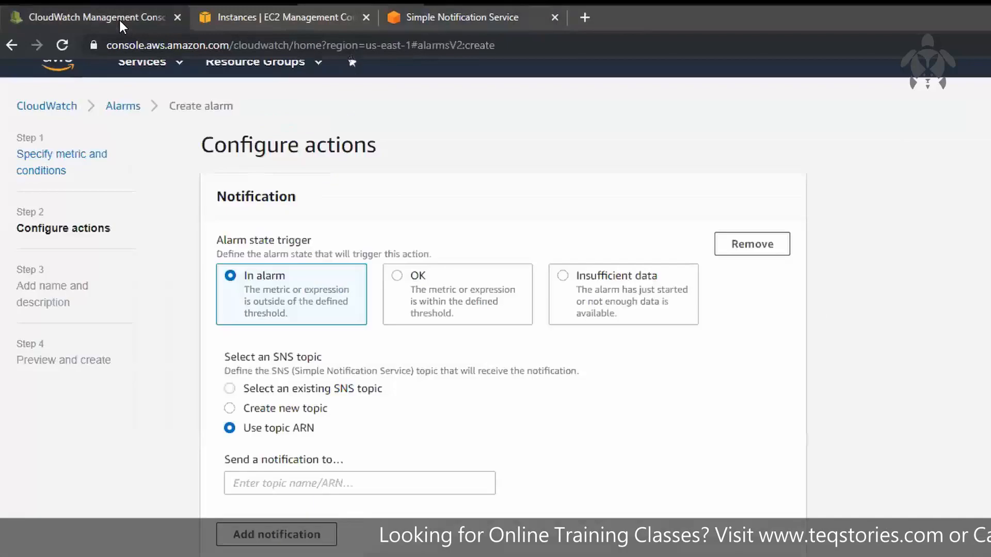
click(306, 479)
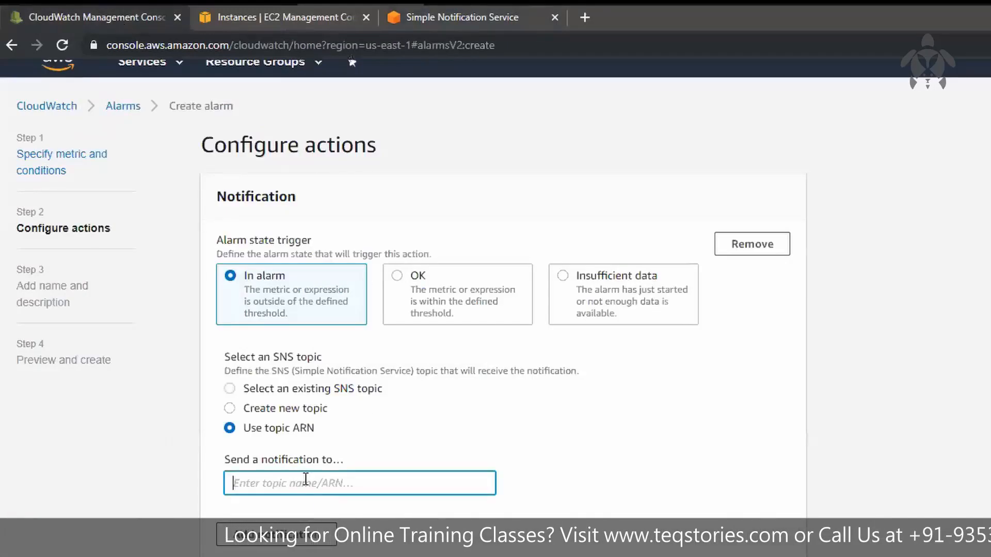
key(ctrl+v)
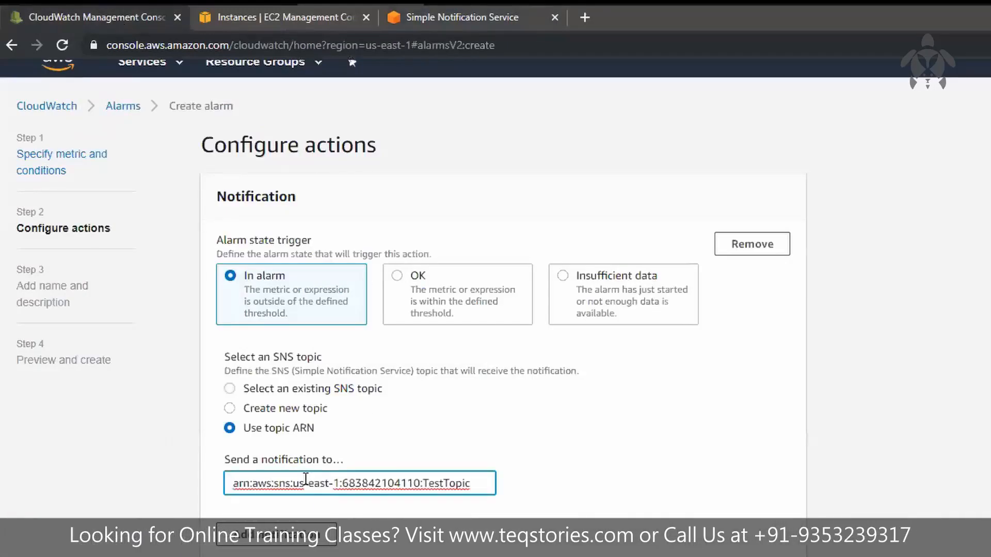
Add an EC2 action to the alarm that stops the instance when the state is In alarm
click(812, 392)
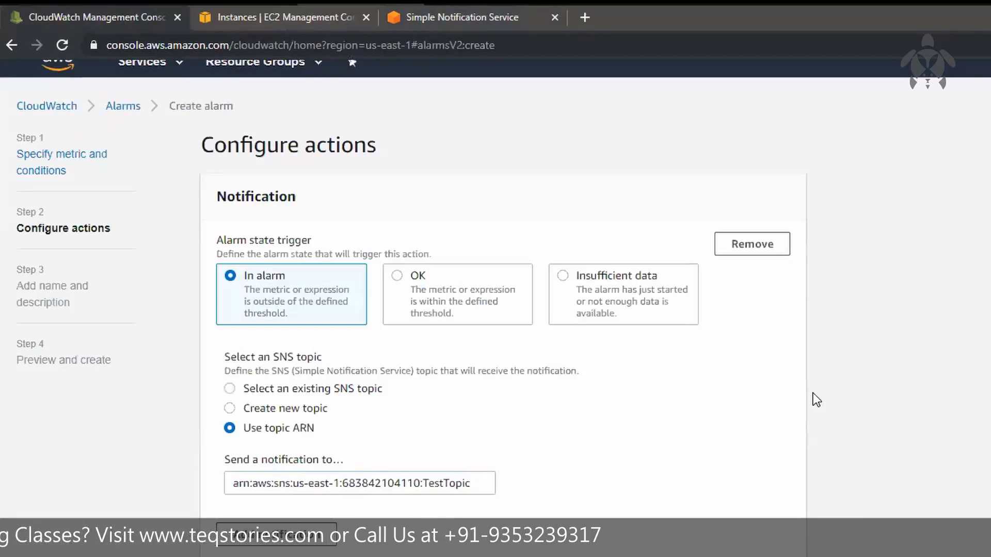
scroll(821, 217, down, 1)
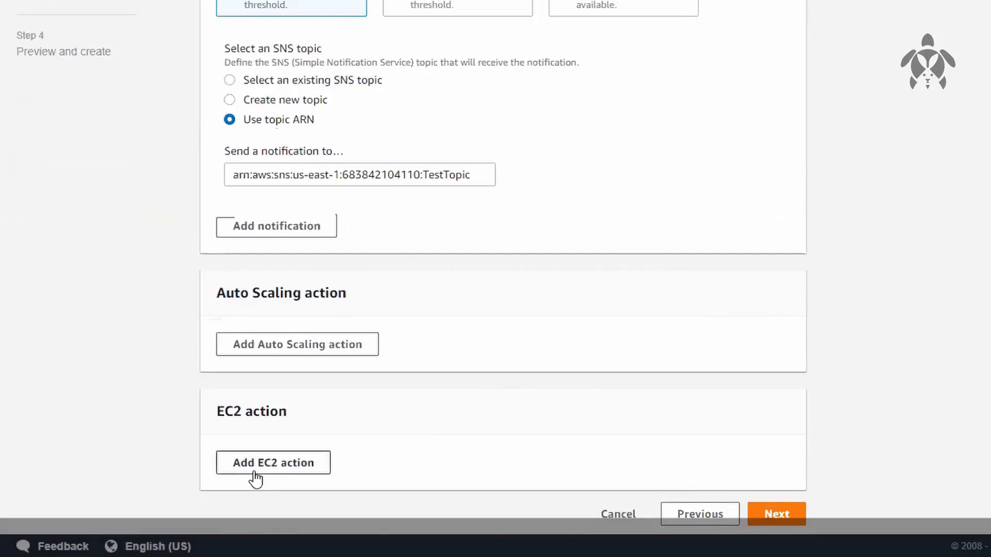
click(273, 465)
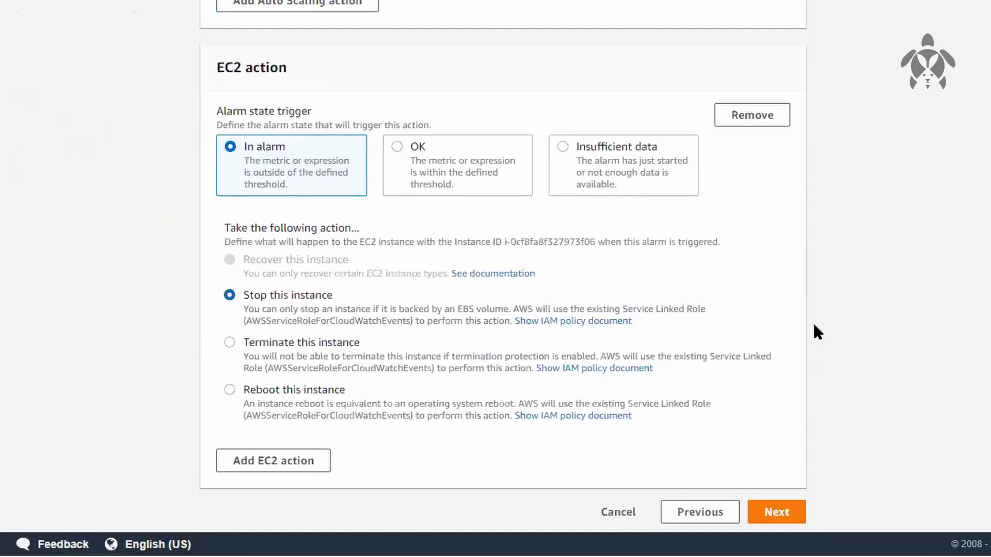
click(305, 461)
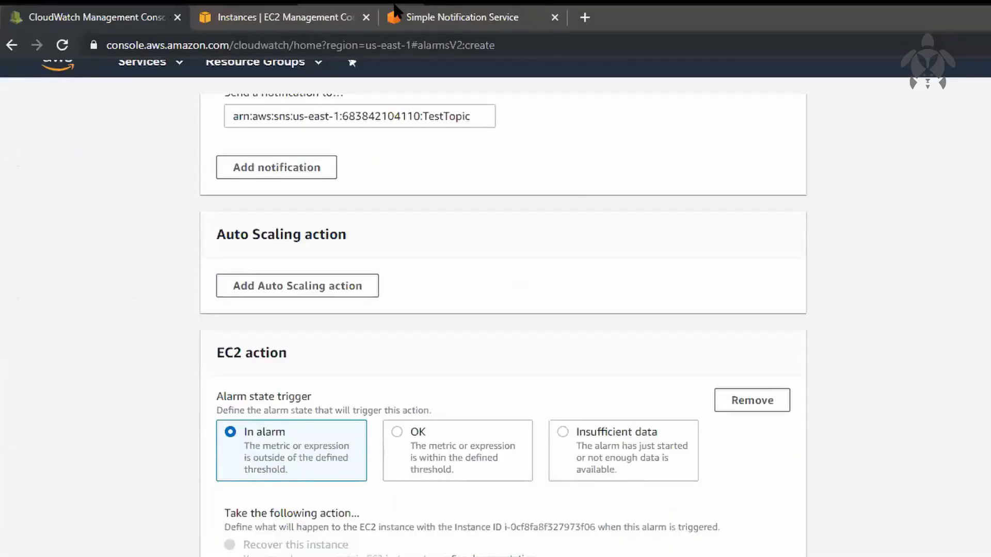
scroll(495, 441, down, 5)
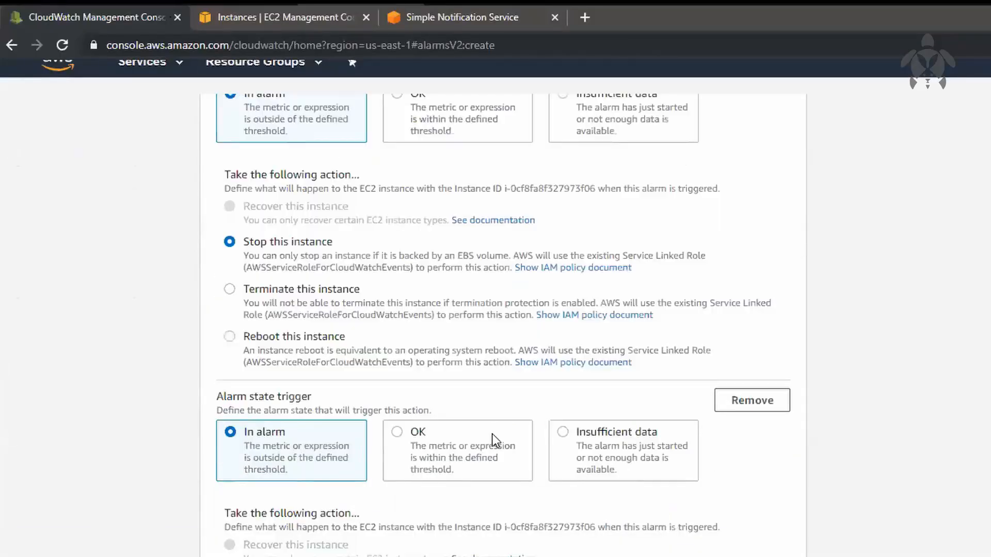
click(758, 406)
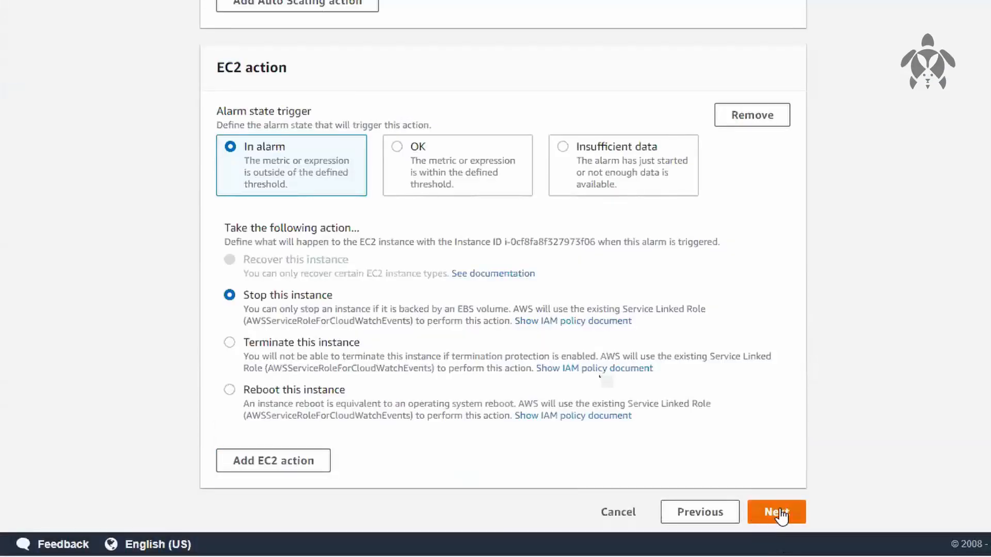
Accept the configured actions, name the alarm myalarm_test with no description, and continue to the preview
click(777, 514)
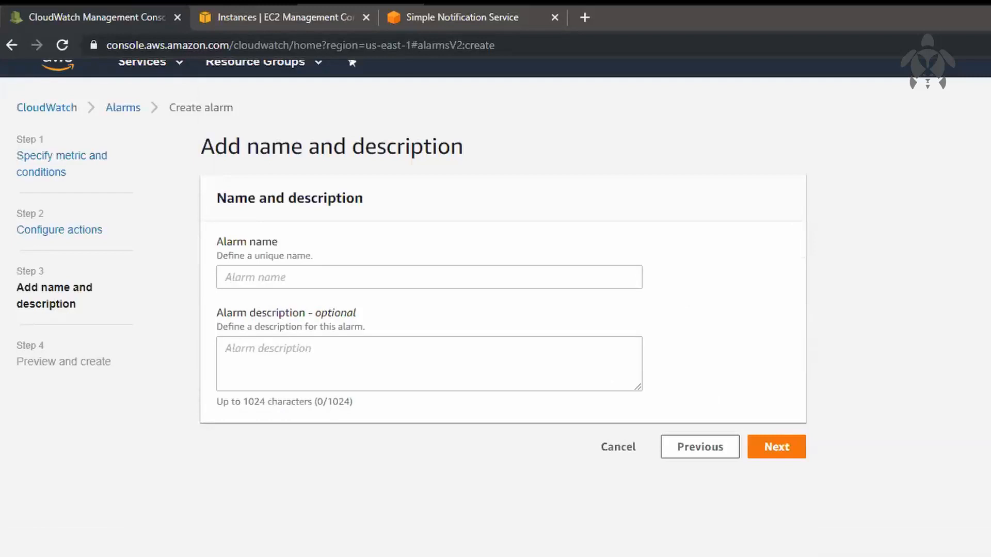
click(436, 281)
text(m)
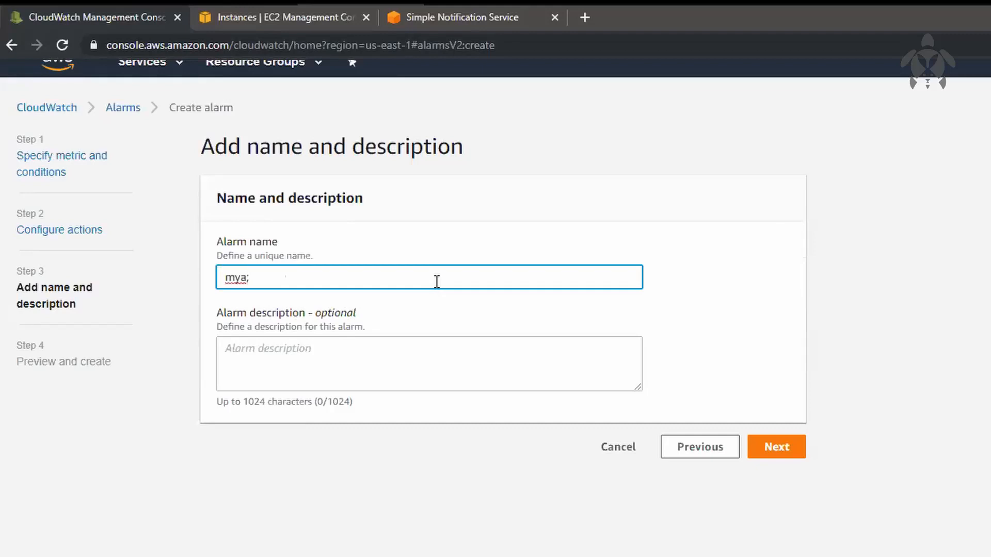
text(yalarm_test)
click(779, 463)
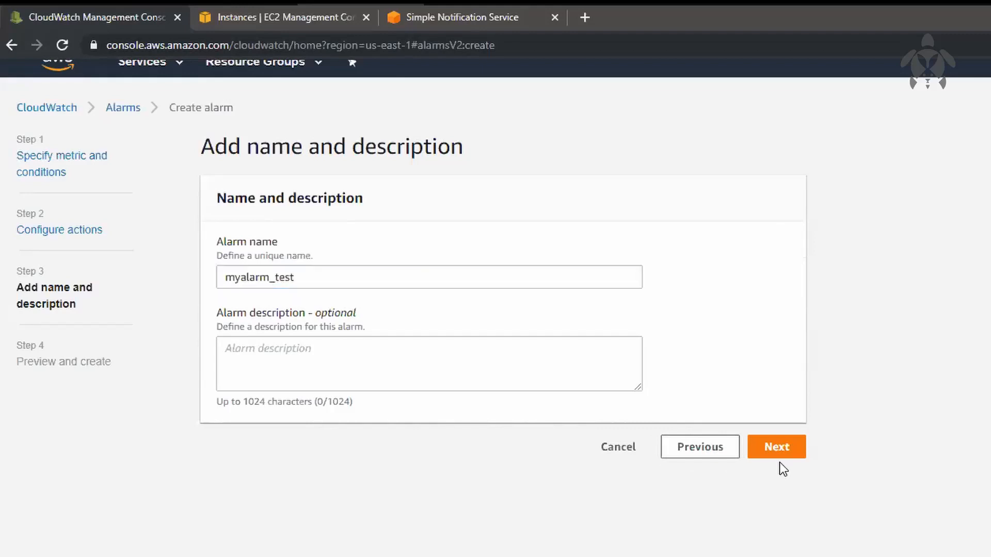
click(779, 456)
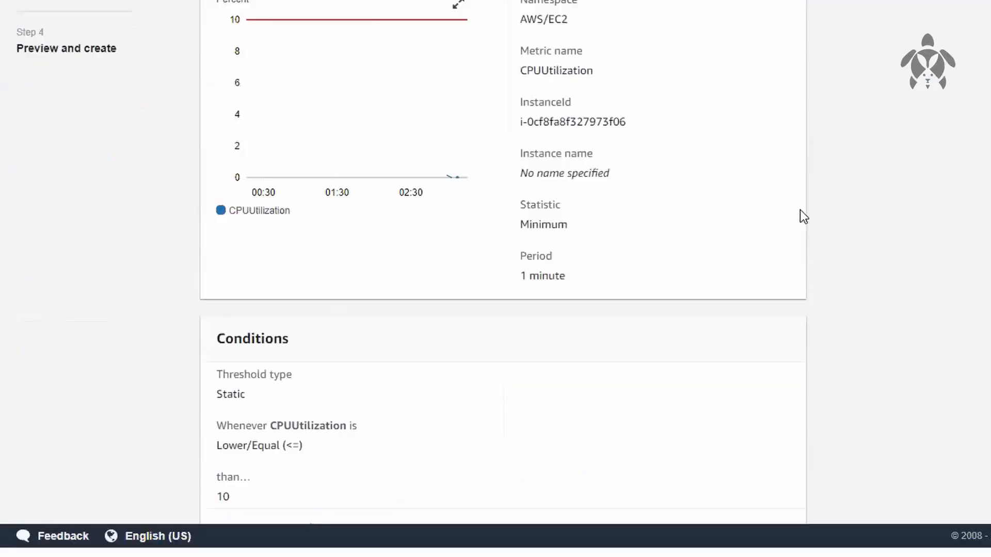
Review the alarm's metric, conditions, actions and name in the preview, and create the alarm
scroll(800, 504, down, 7)
scroll(800, 206, down, 5)
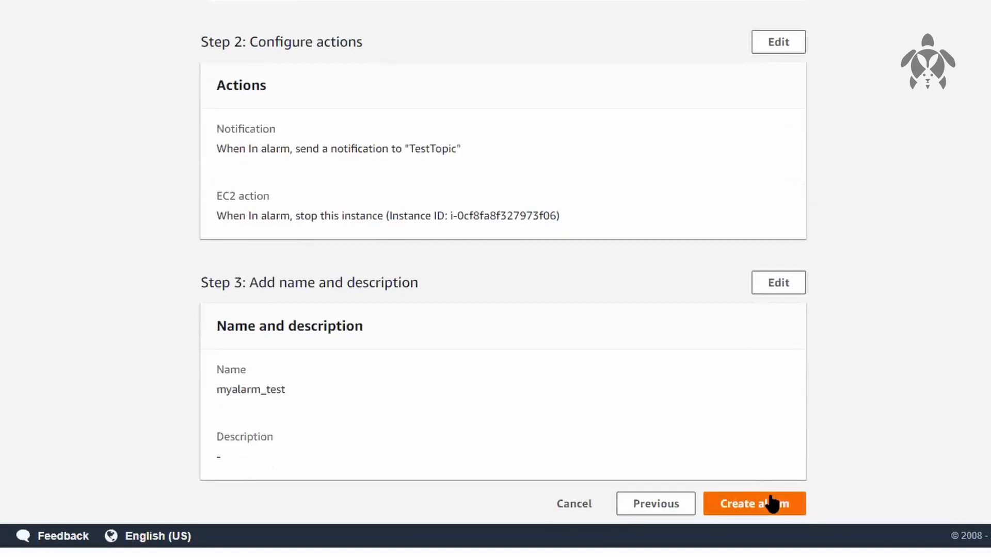
click(771, 503)
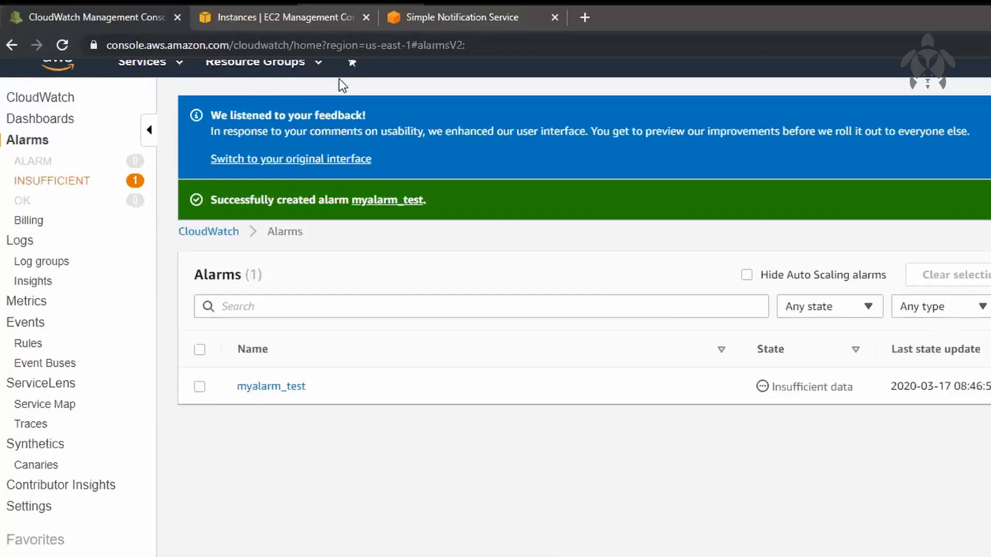
Switch to the EC2 console and check the CloudWatch alarms listed in the new instance's monitoring details
click(279, 28)
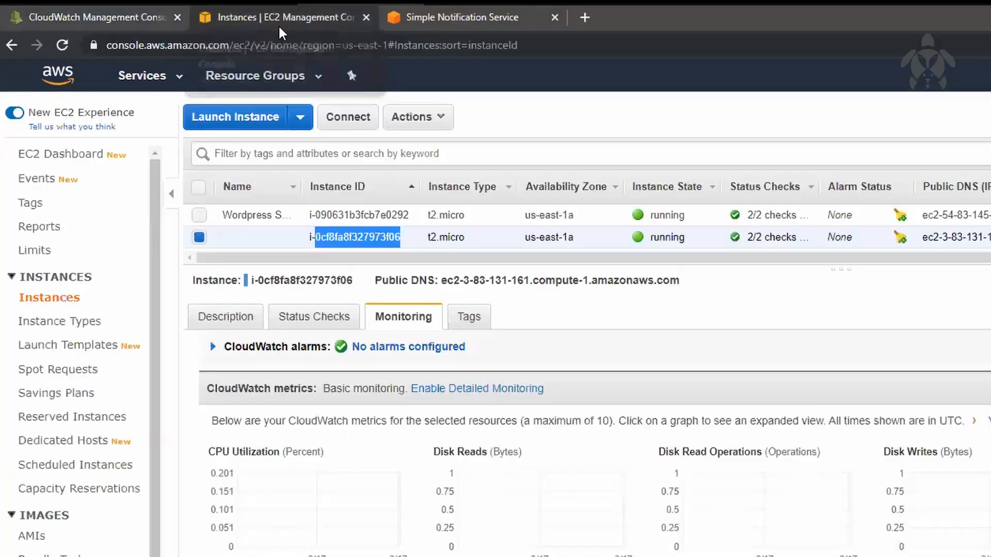
click(804, 315)
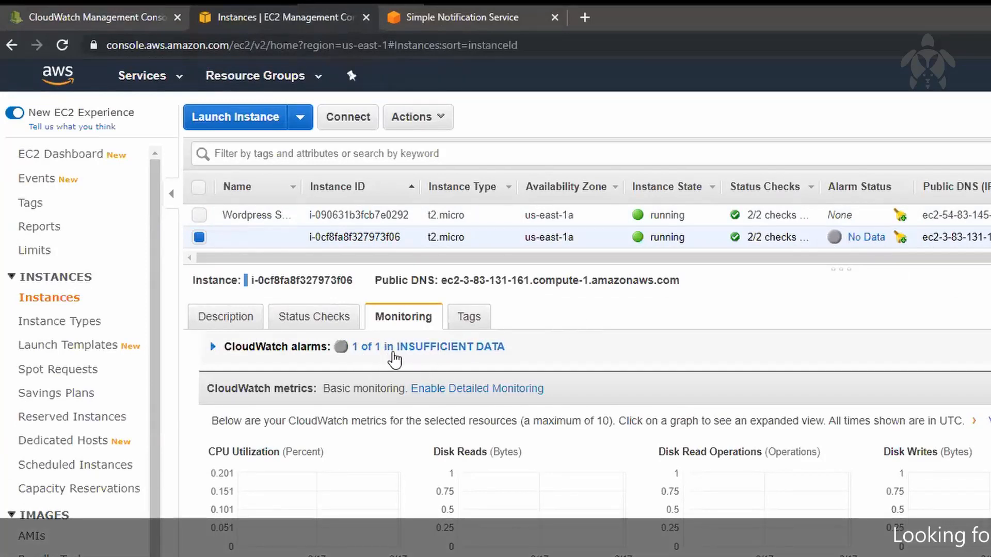
click(272, 351)
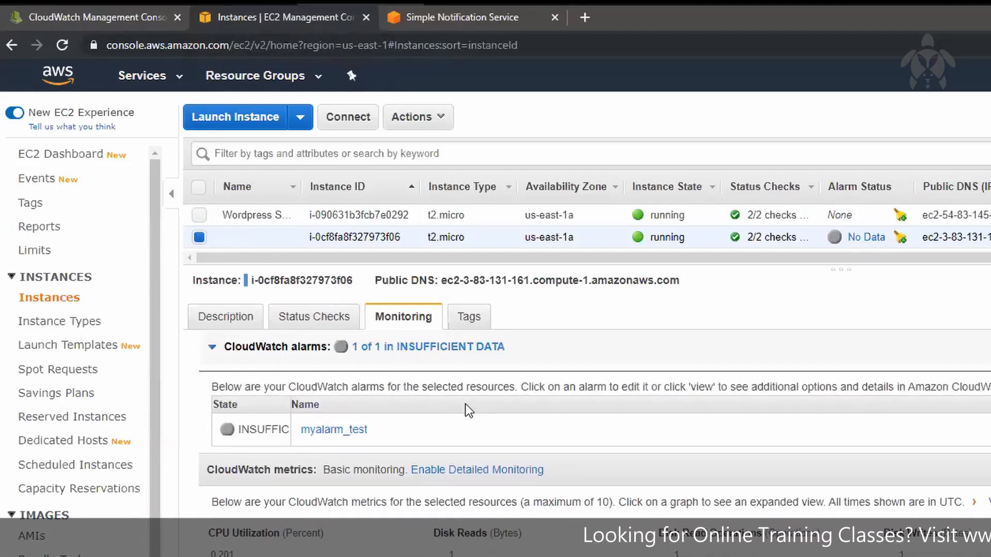
click(550, 363)
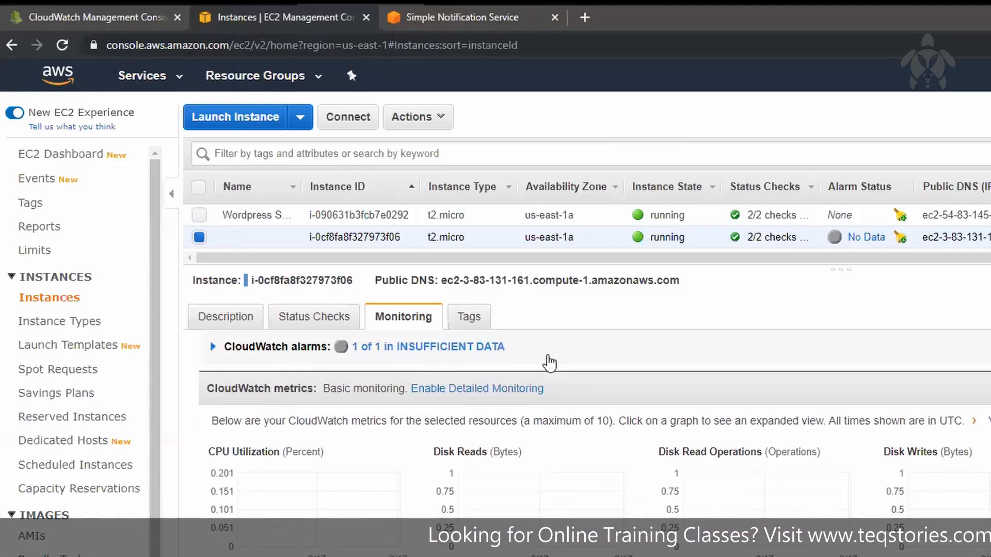
click(550, 363)
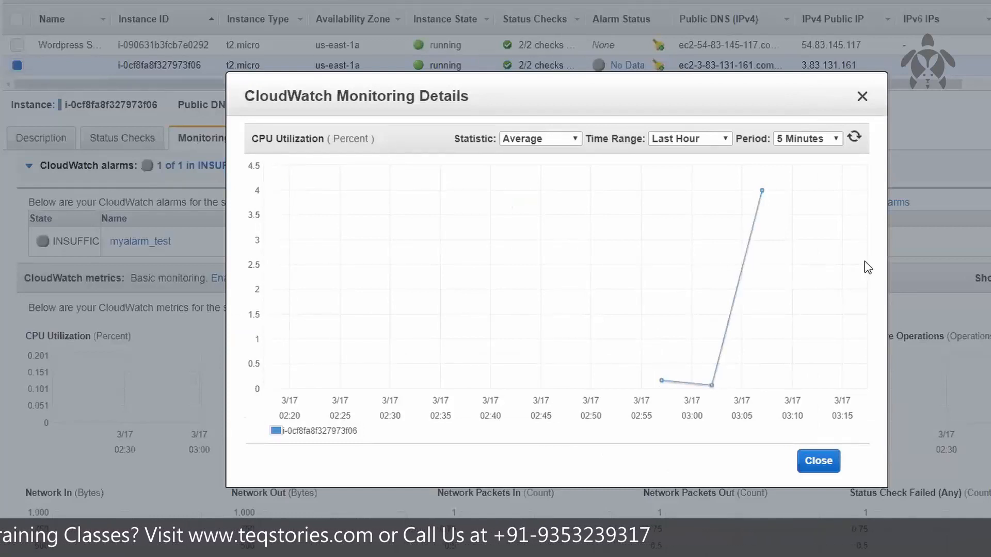
Examine the data points in the instance's enlarged CPU Utilization graph, and close the monitoring details
mouse_move(668, 382)
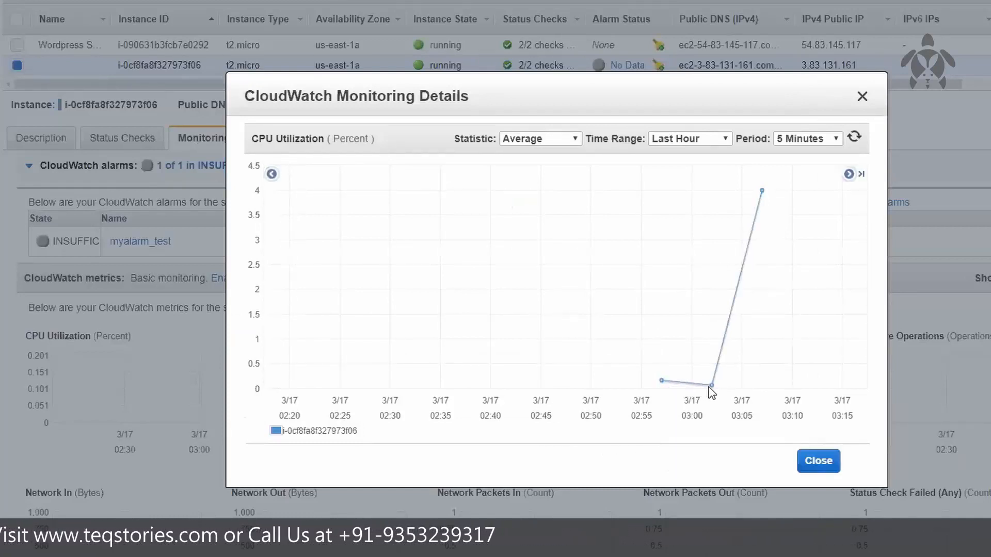
mouse_move(710, 387)
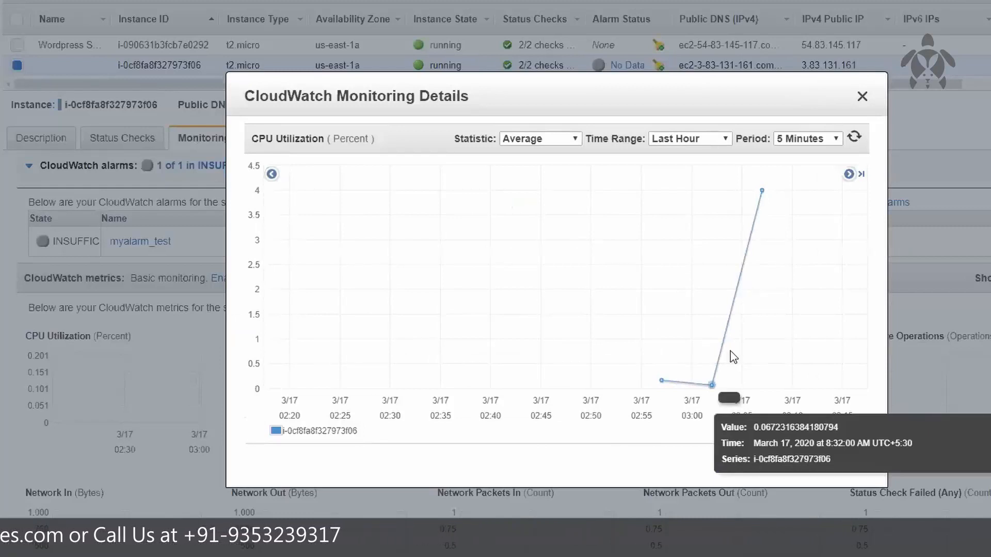
mouse_move(767, 191)
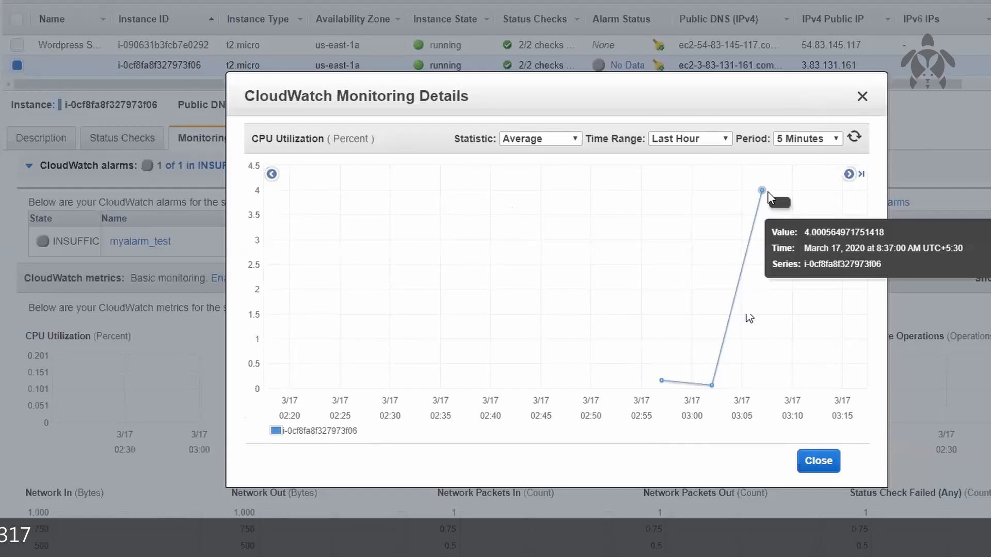
click(861, 97)
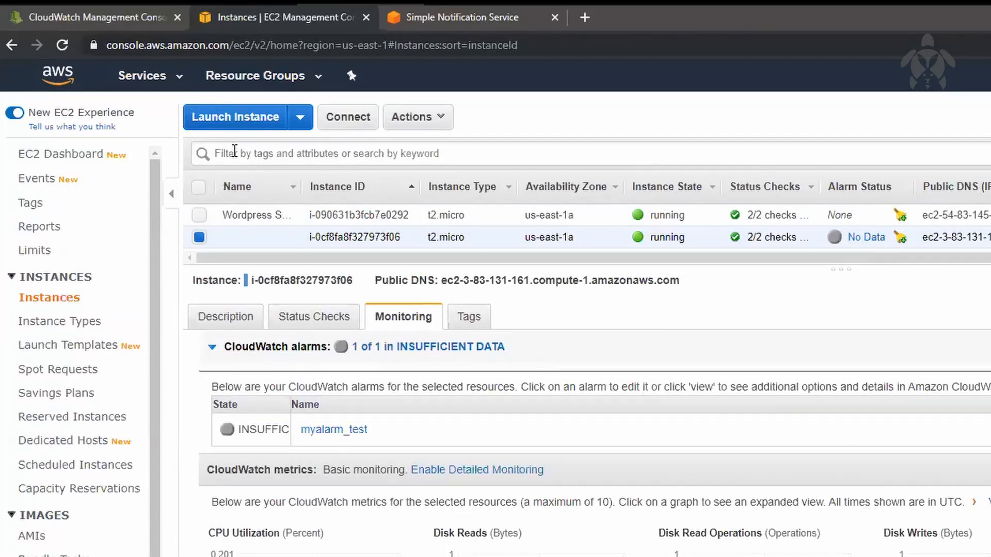
Refresh the EC2 instances list and the CloudWatch alarms list to check the state of myalarm_test
click(81, 24)
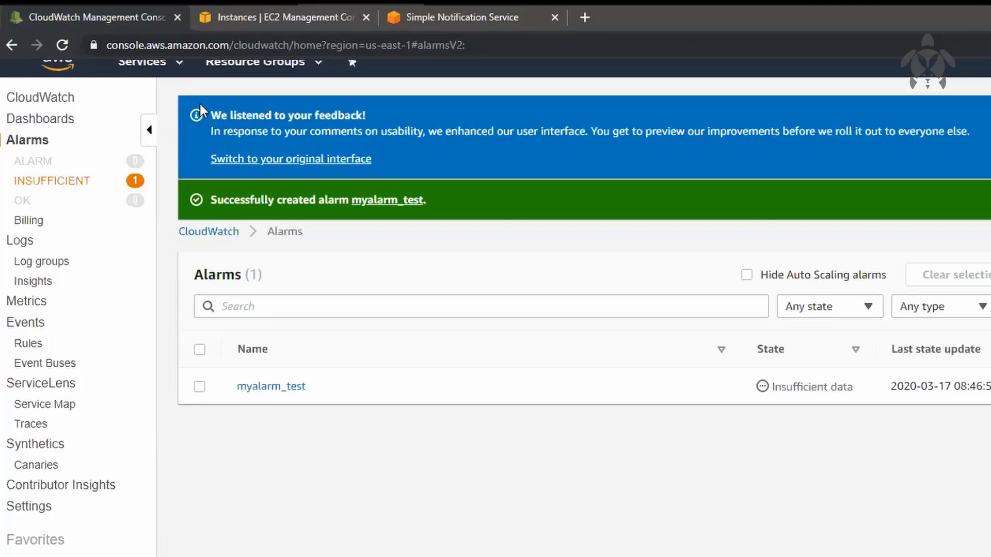
click(343, 17)
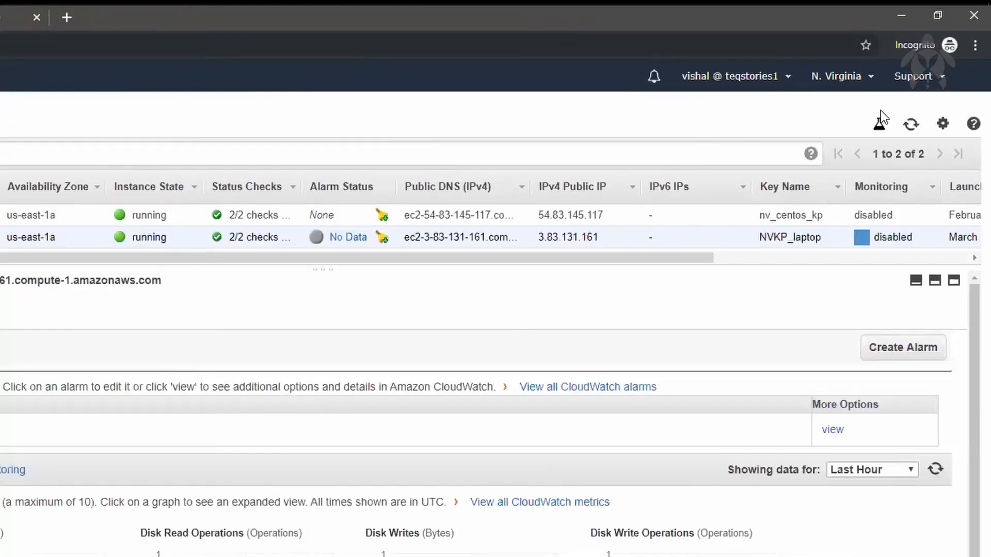
click(911, 124)
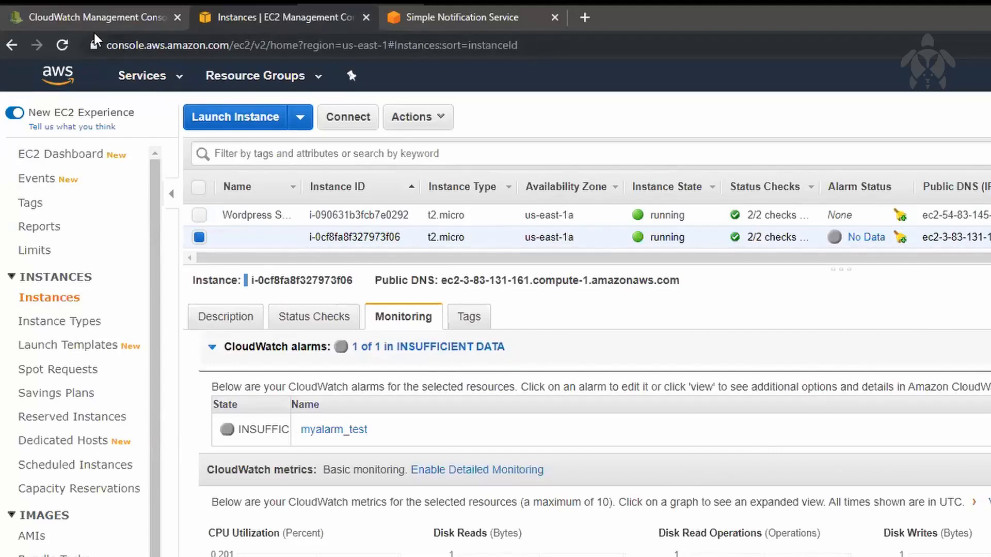
click(116, 17)
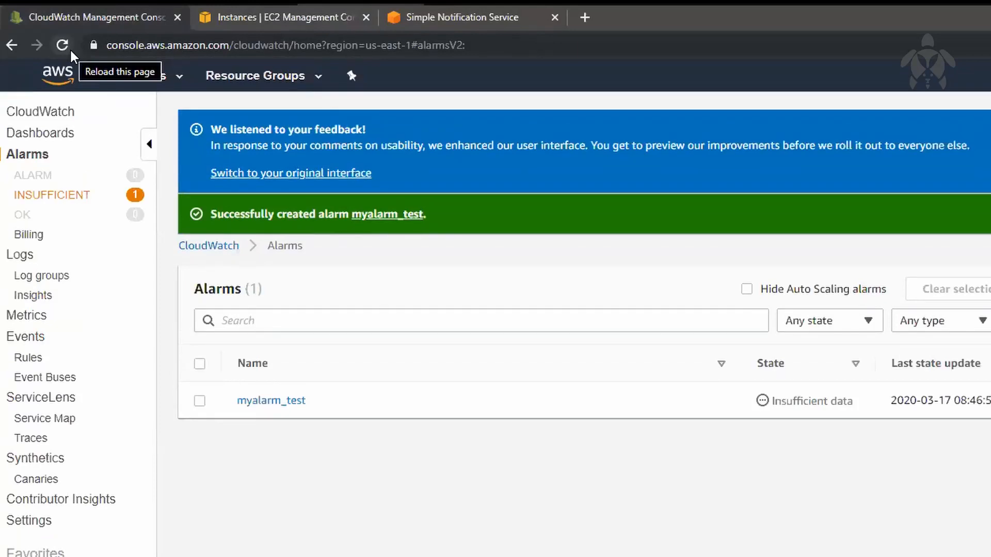
click(63, 45)
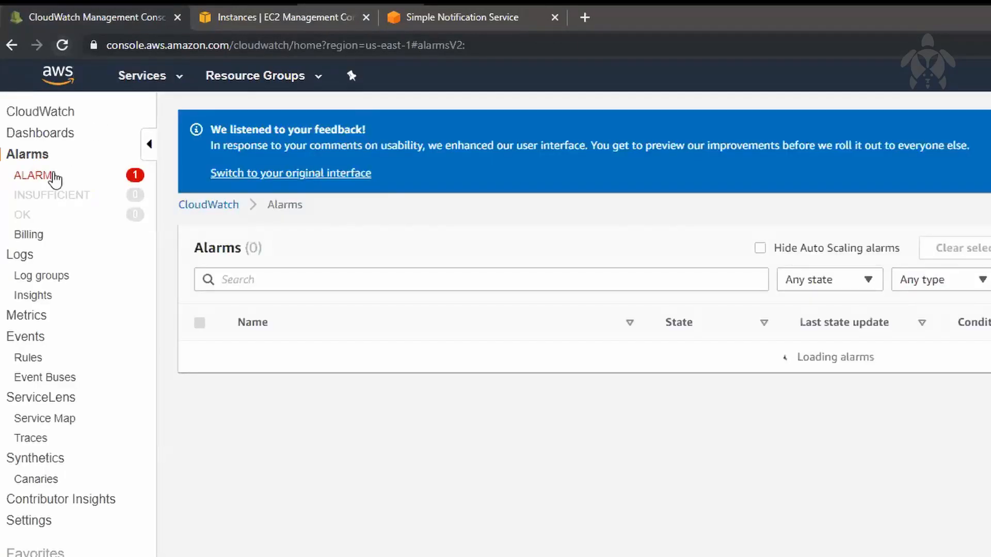
click(289, 22)
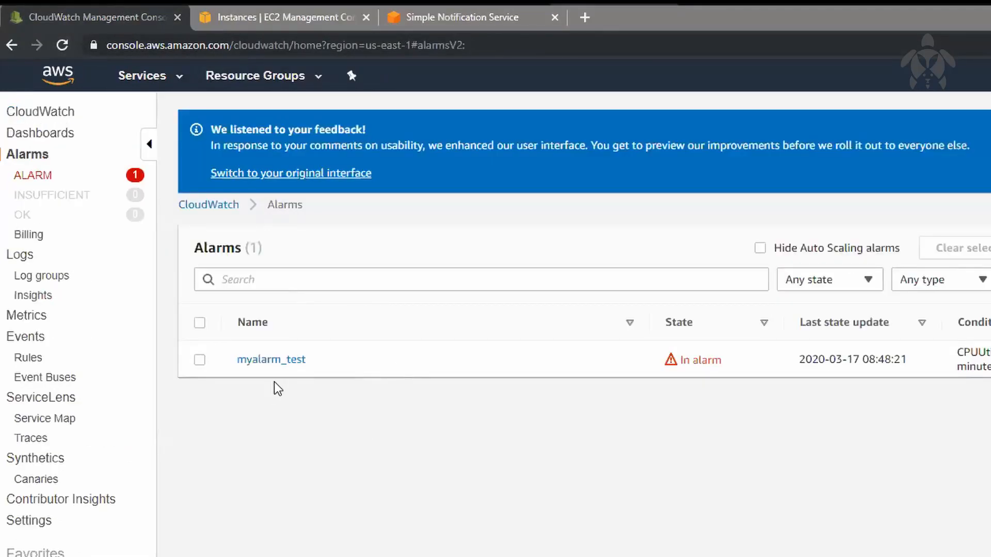
Check the email endpoint of TestTopic's subscription in SNS, and return to EC2 to check the instance's state and alarm status
click(458, 21)
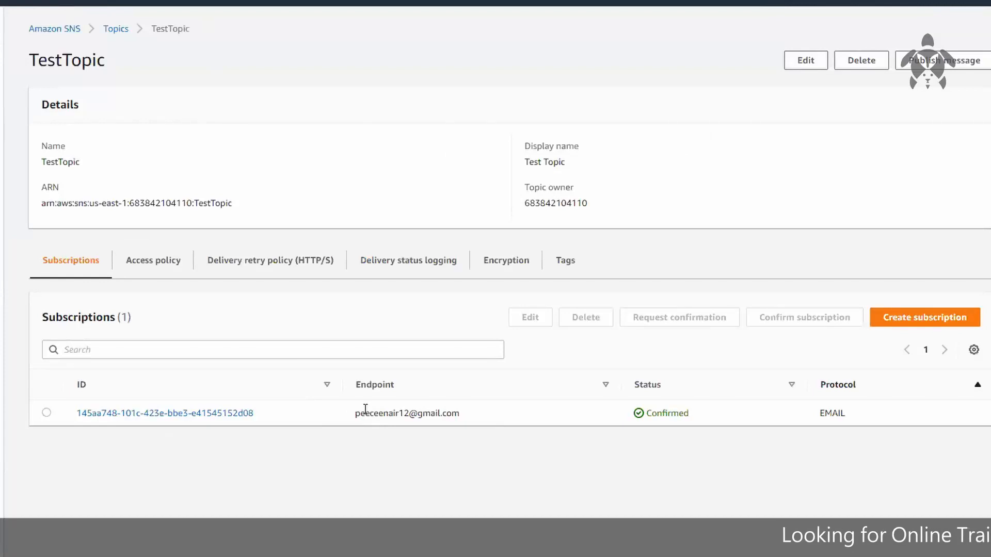
drag(356, 414, 475, 419)
click(549, 515)
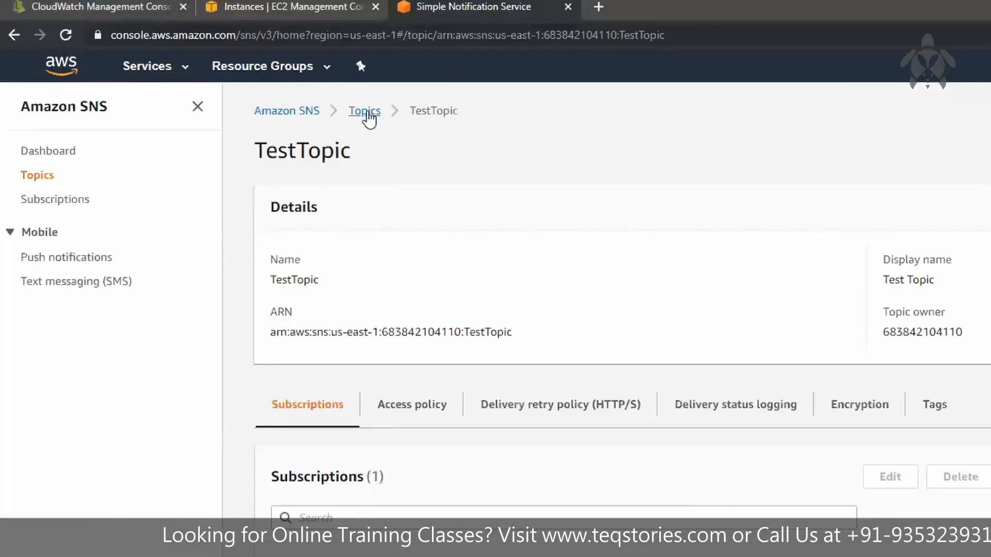
click(303, 7)
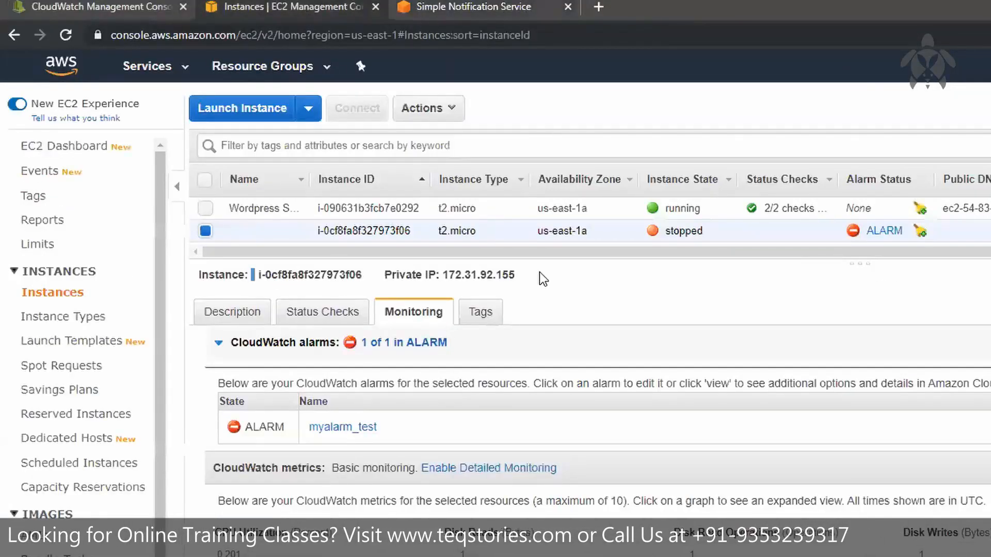
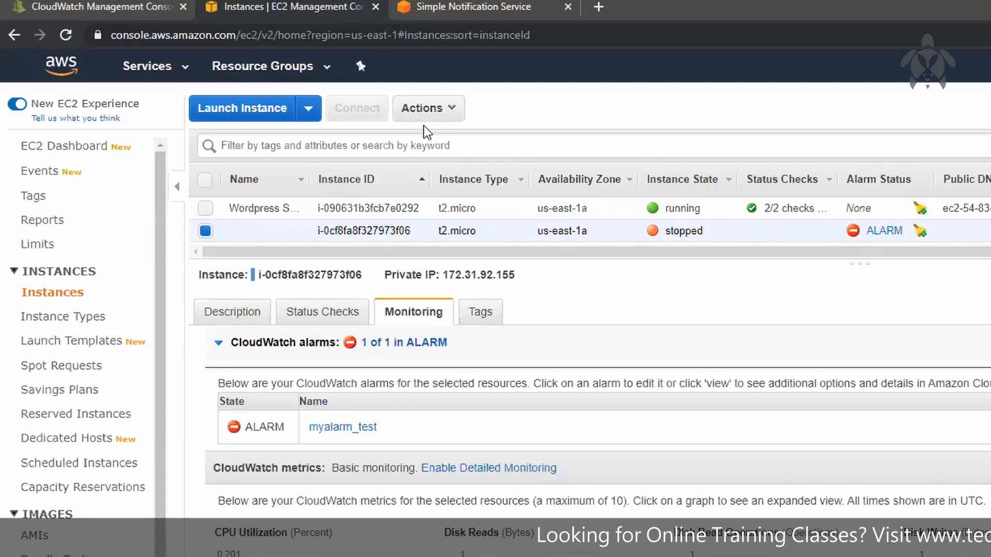
Check the billing alarms in CloudWatch, try to view the account's billing dashboard, and return to CloudWatch
click(133, 11)
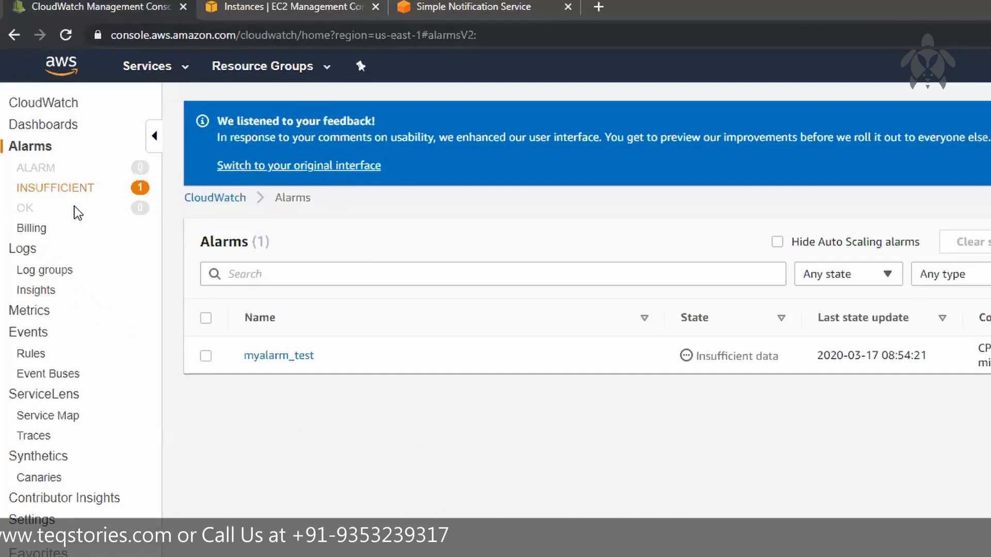
click(31, 229)
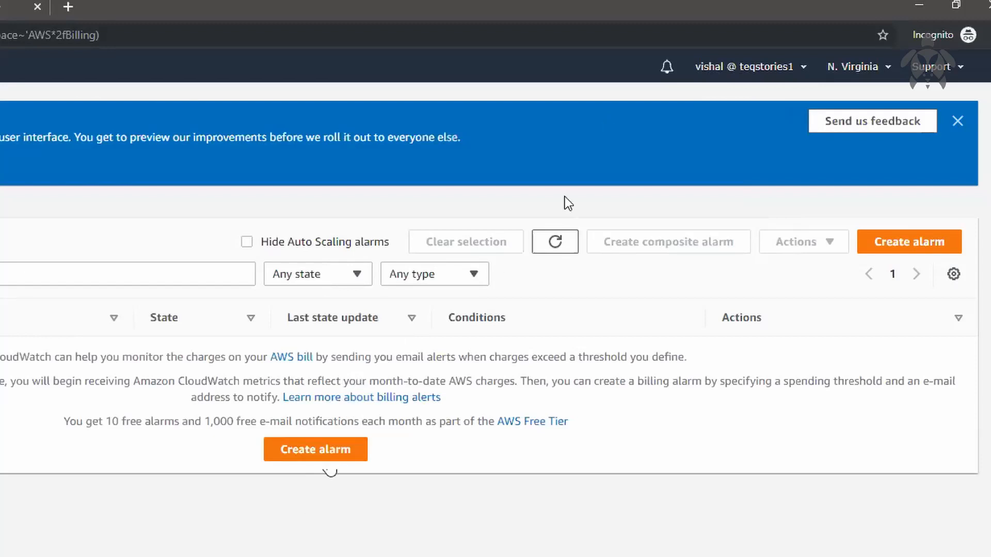
click(779, 69)
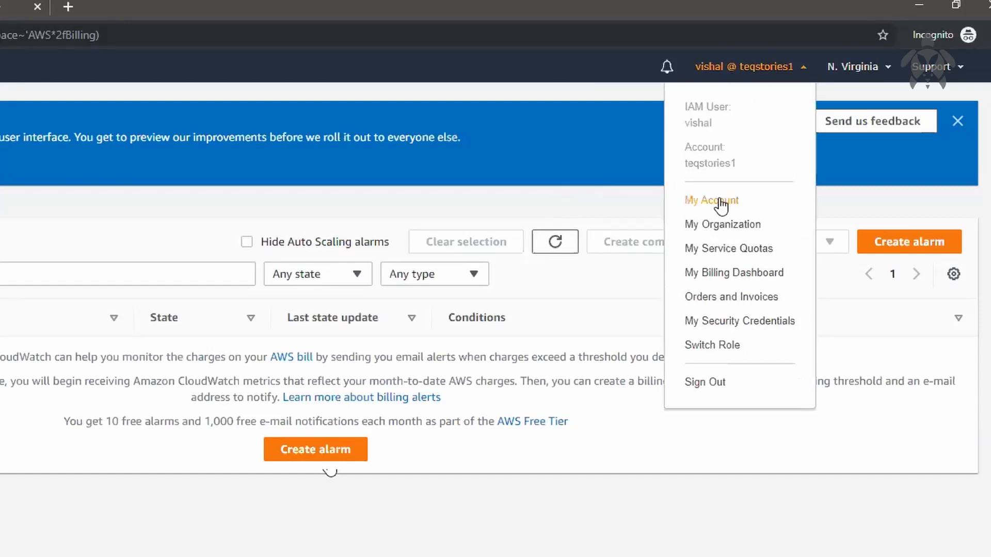
click(750, 274)
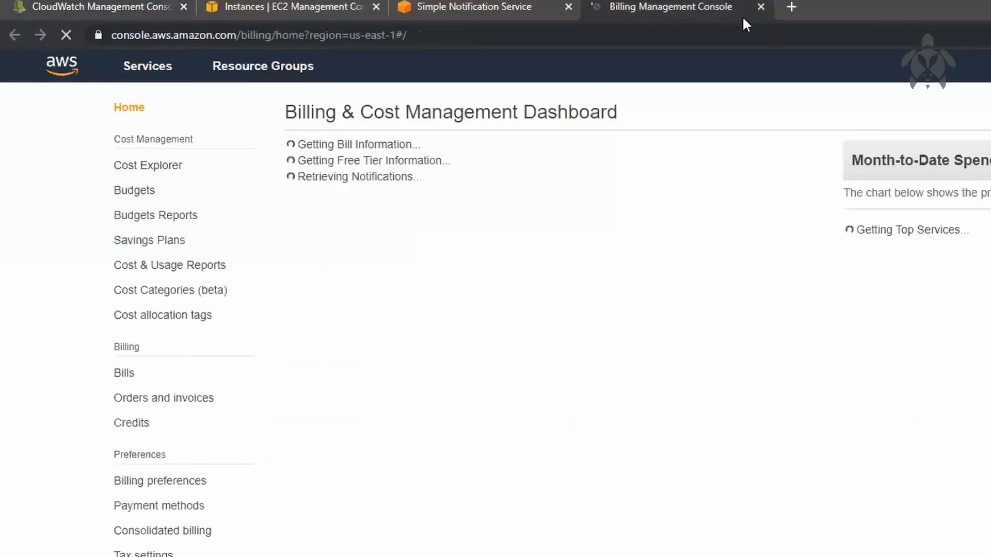
drag(337, 161, 471, 160)
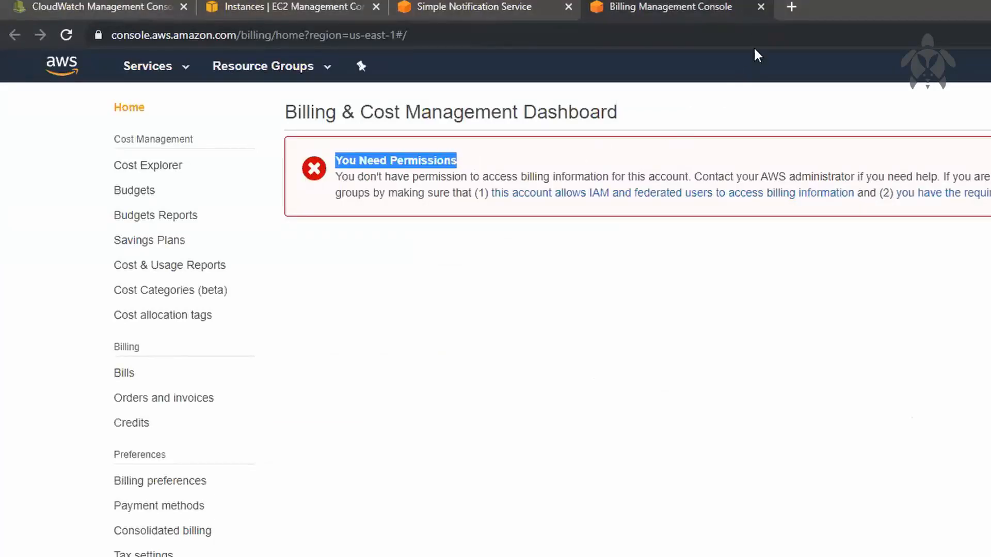
click(756, 8)
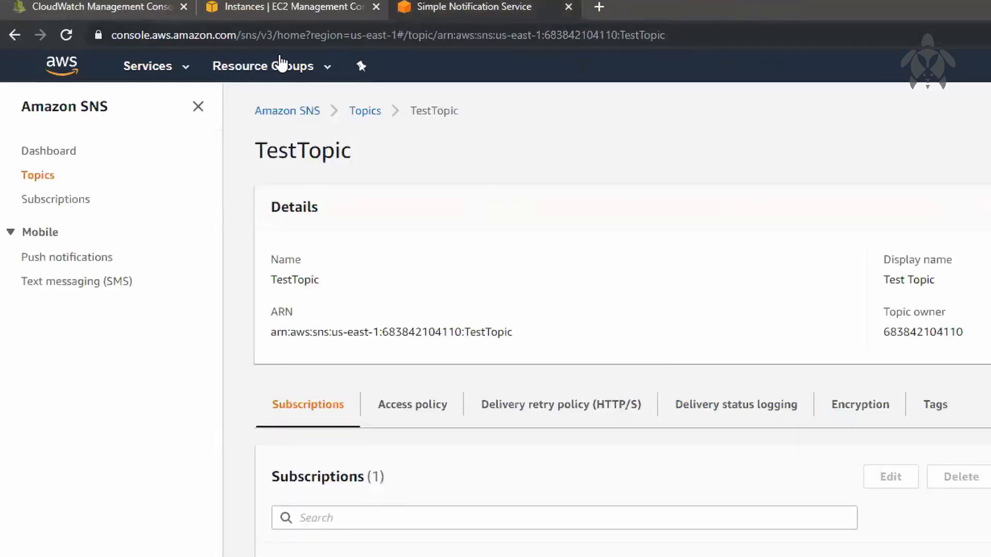
click(101, 11)
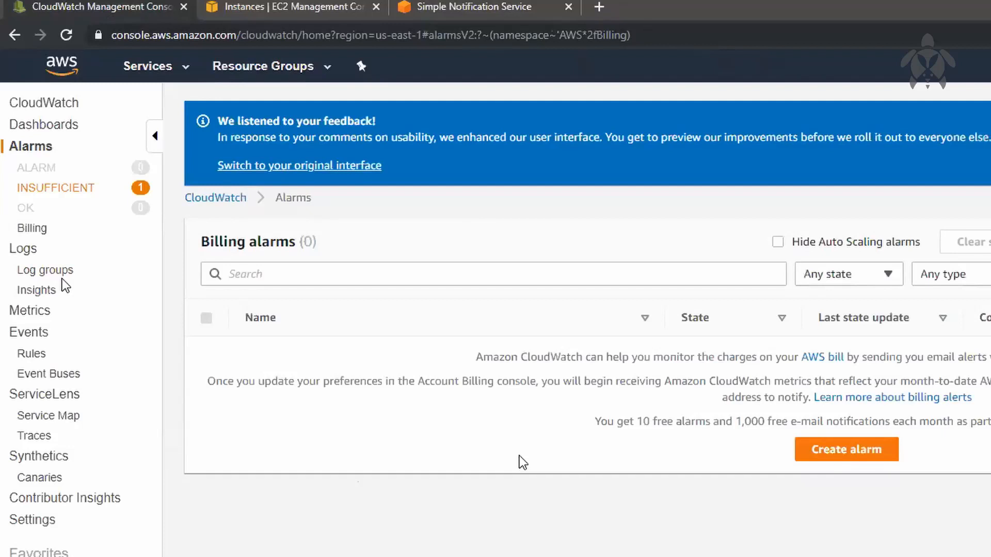
Delete the /aws/rds/instance/database-1/error log group from CloudWatch Logs
click(23, 250)
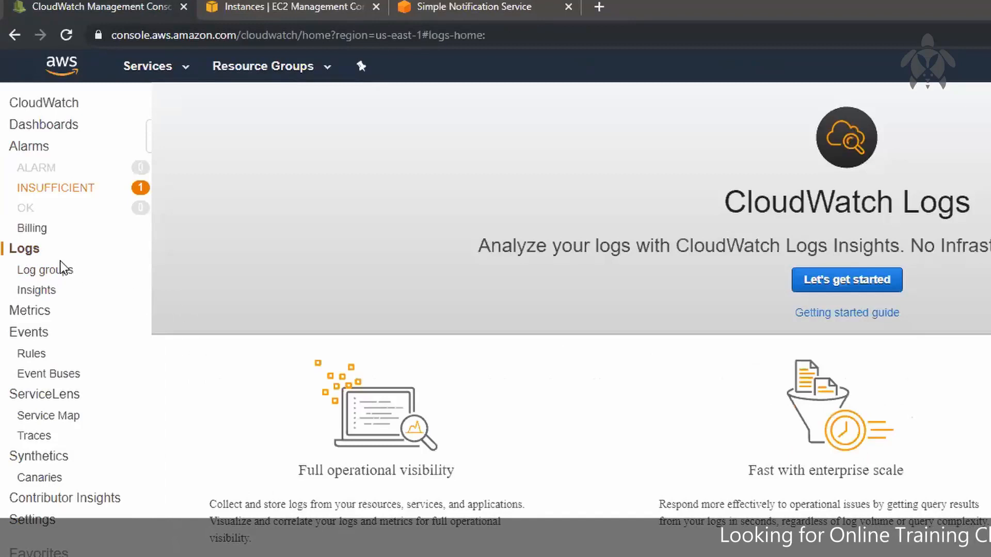
click(843, 273)
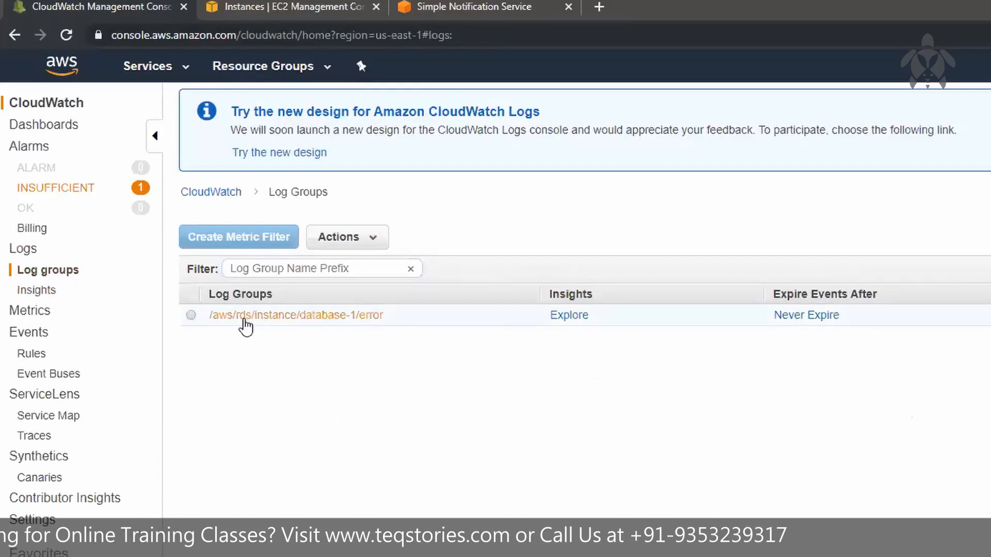
click(191, 315)
click(347, 237)
click(427, 286)
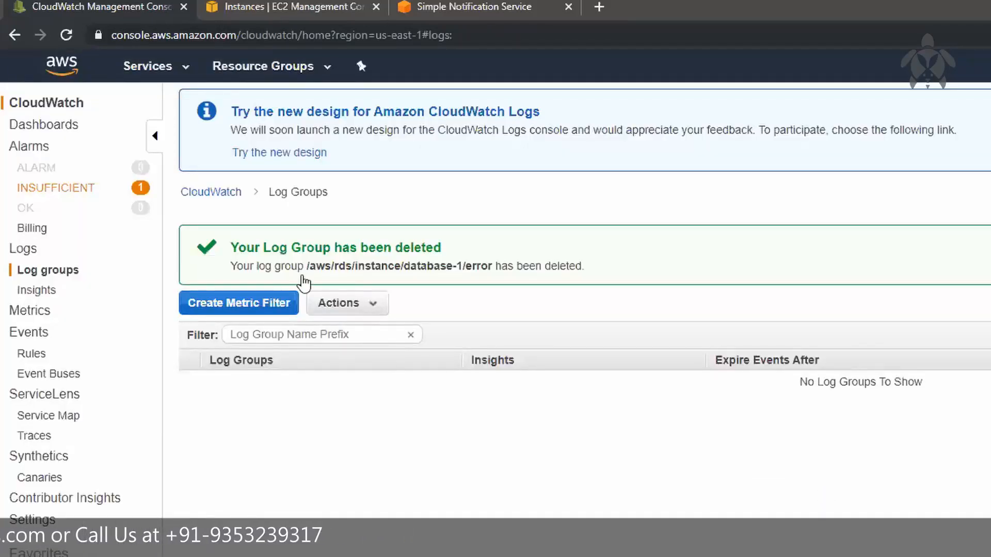
Examine the filter pattern examples for defining a logs metric filter, and return to the log groups
click(240, 308)
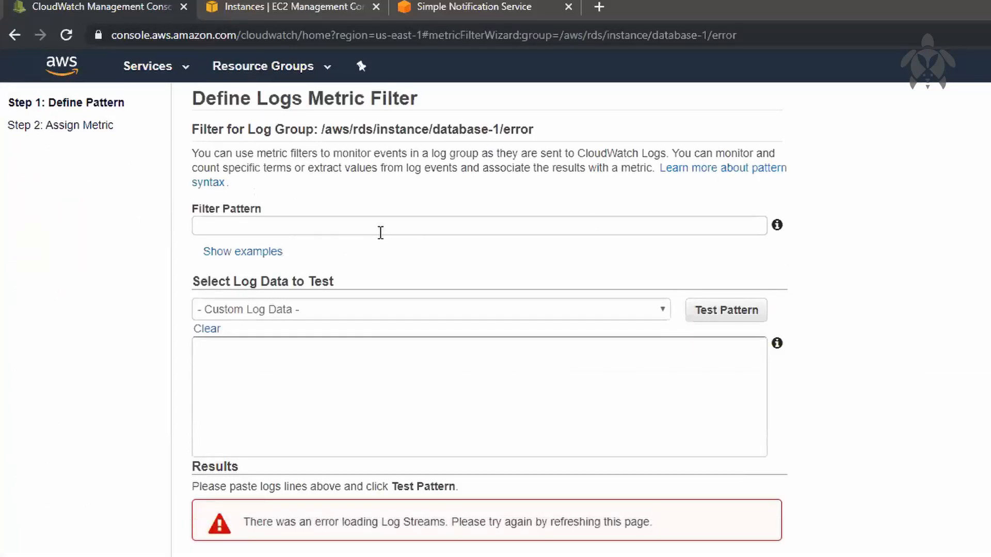
click(400, 227)
click(233, 253)
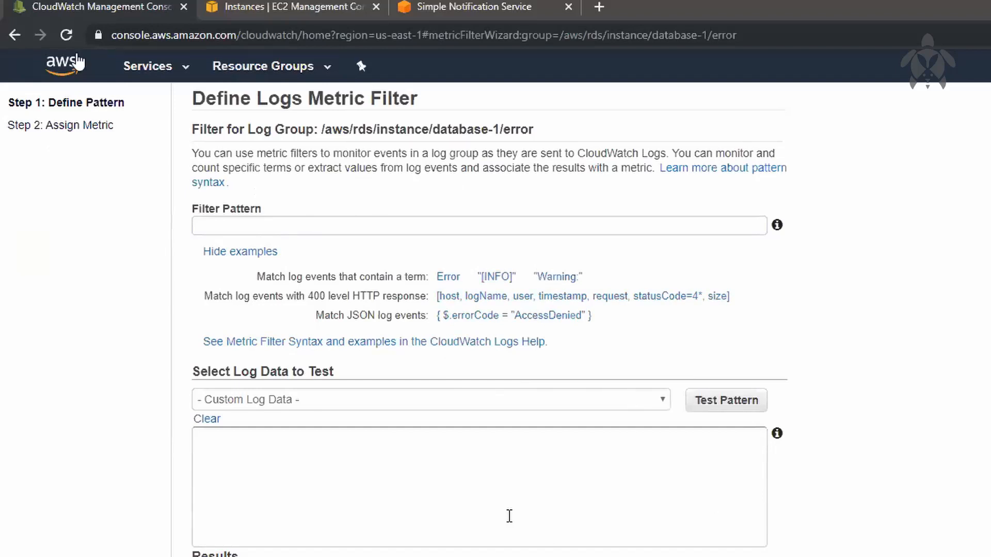
click(14, 35)
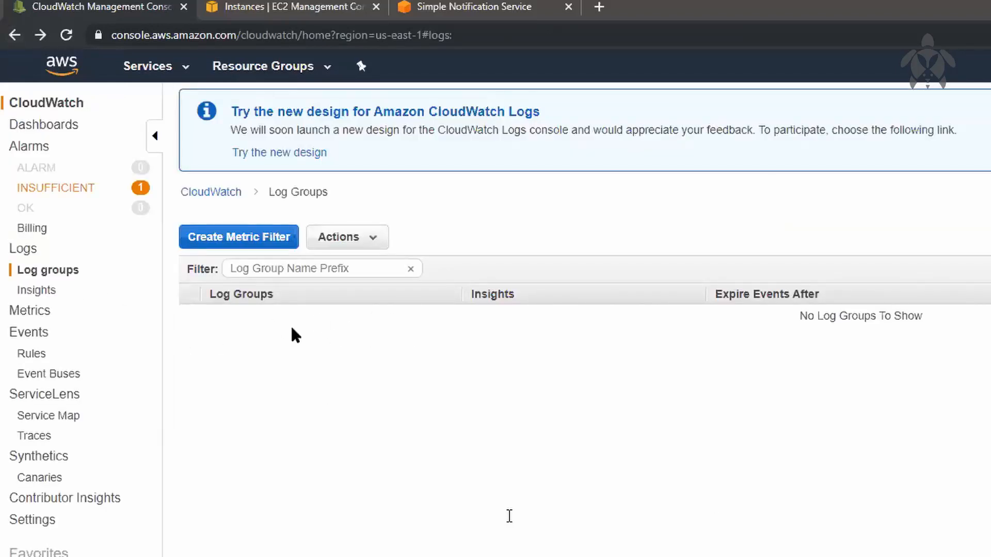
View the Logs Insights query page, the log groups list and the CloudWatch metrics overview
click(45, 292)
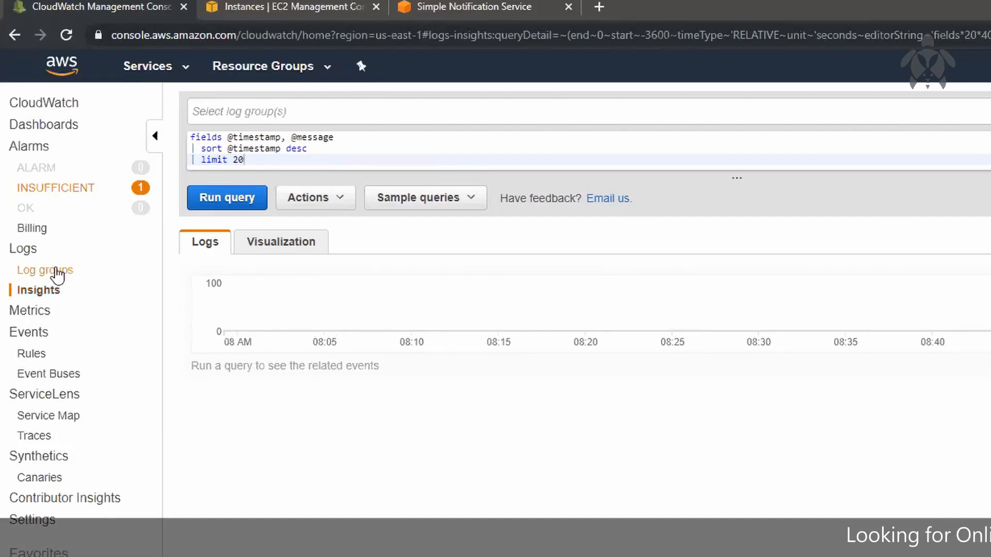
click(56, 271)
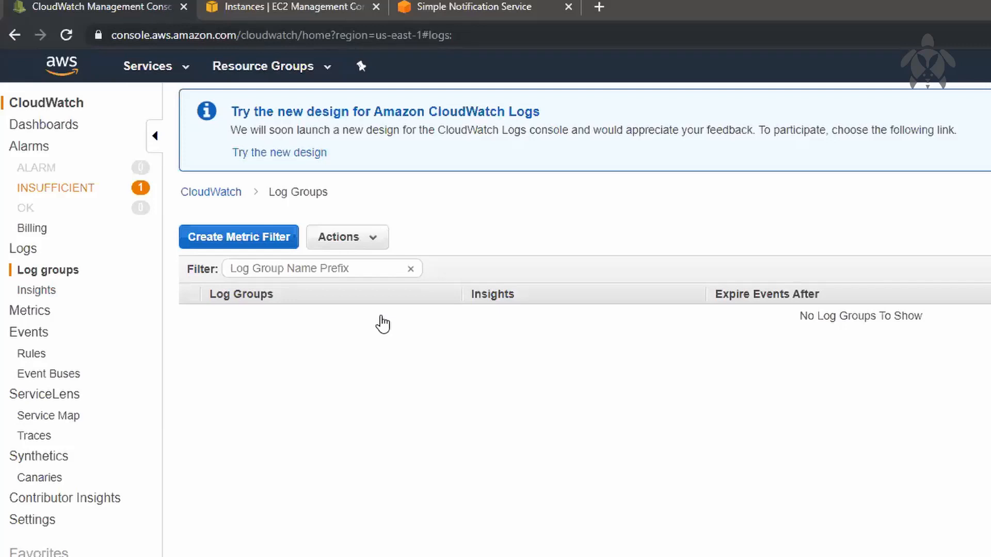
click(12, 313)
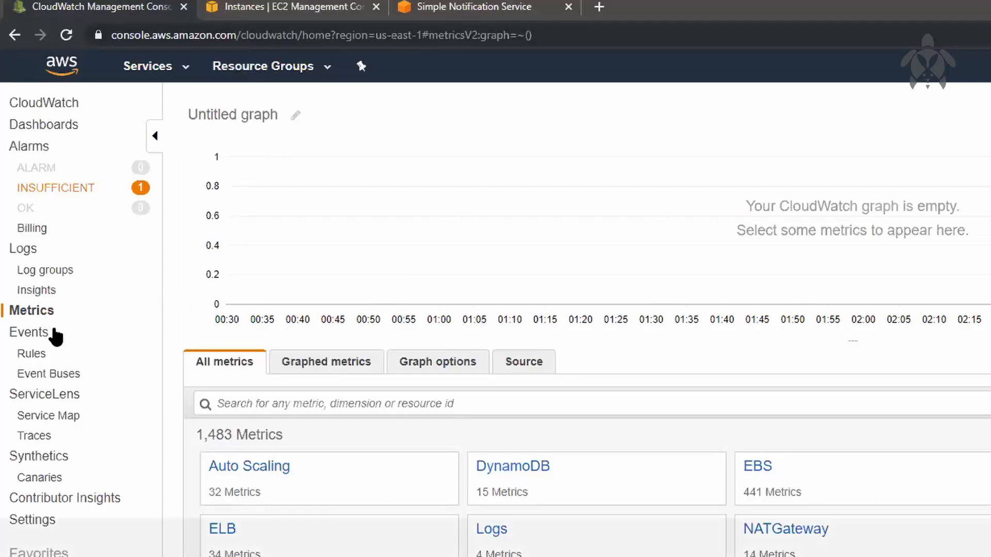
Start a CloudWatch Events rule with an event pattern matching events by service, and set its service name to EC2
click(45, 334)
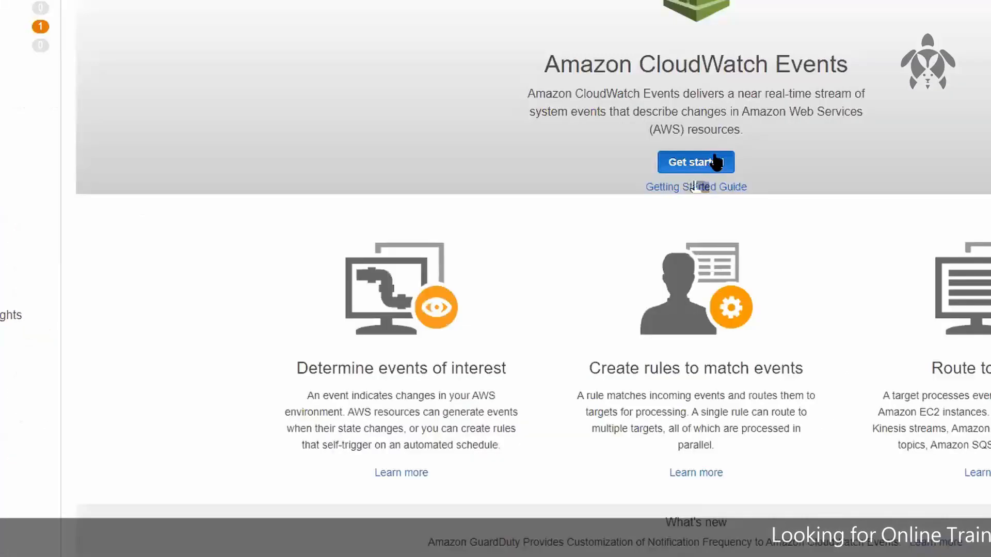
click(716, 162)
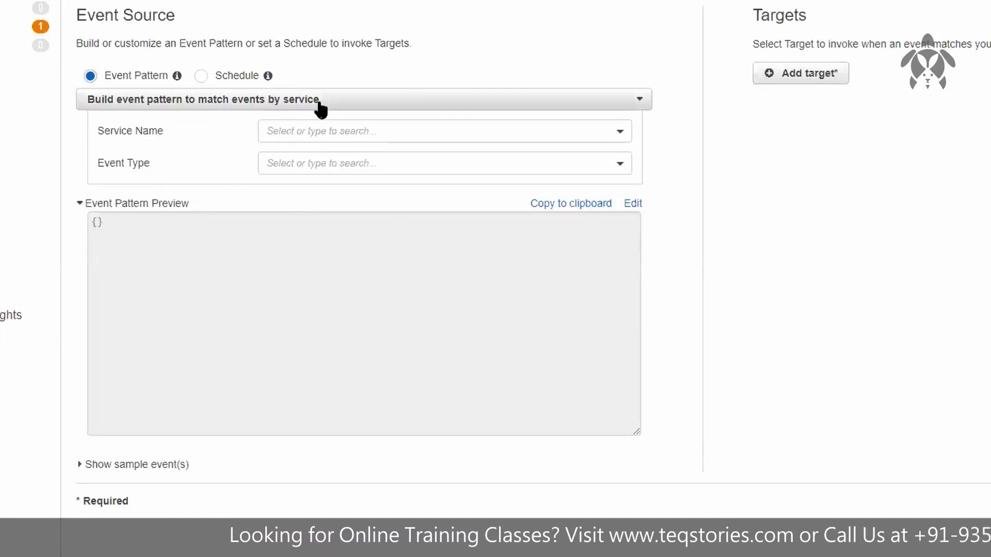
click(359, 107)
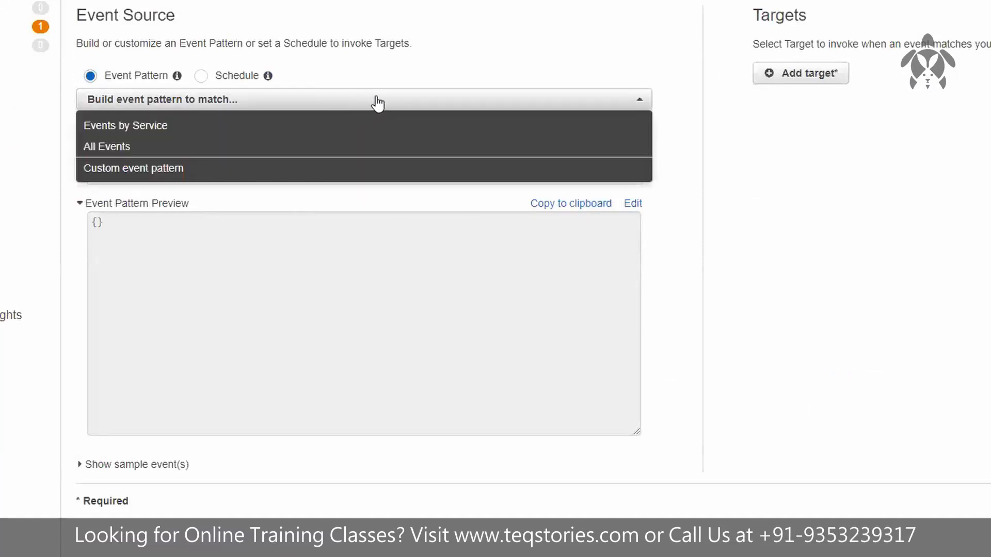
click(366, 116)
click(332, 133)
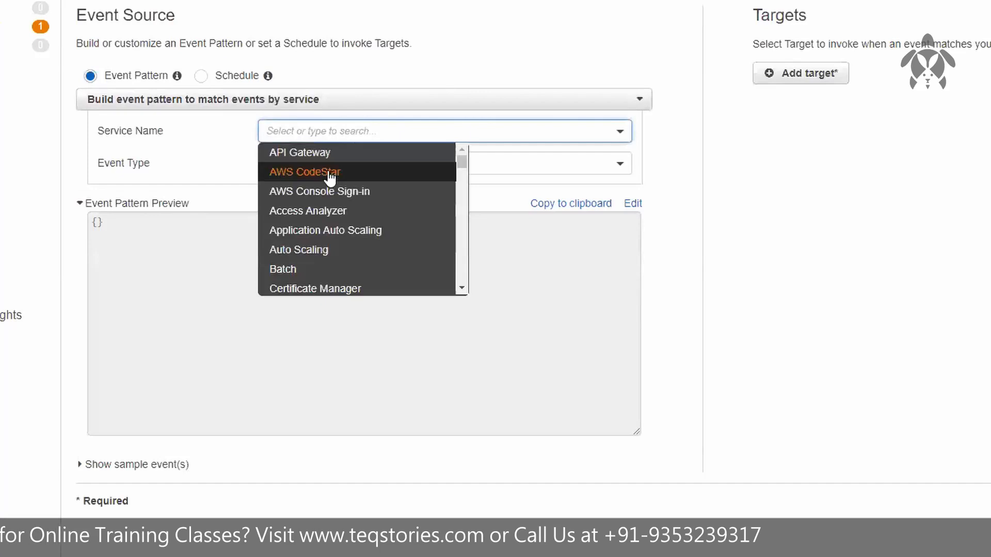
scroll(331, 231, down, 1)
scroll(332, 235, down, 6)
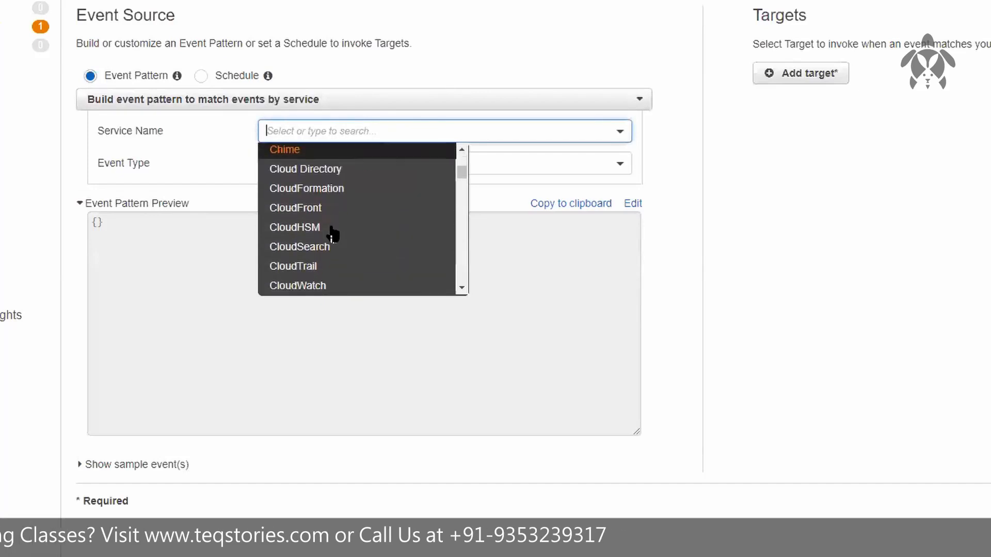
scroll(332, 234, up, 8)
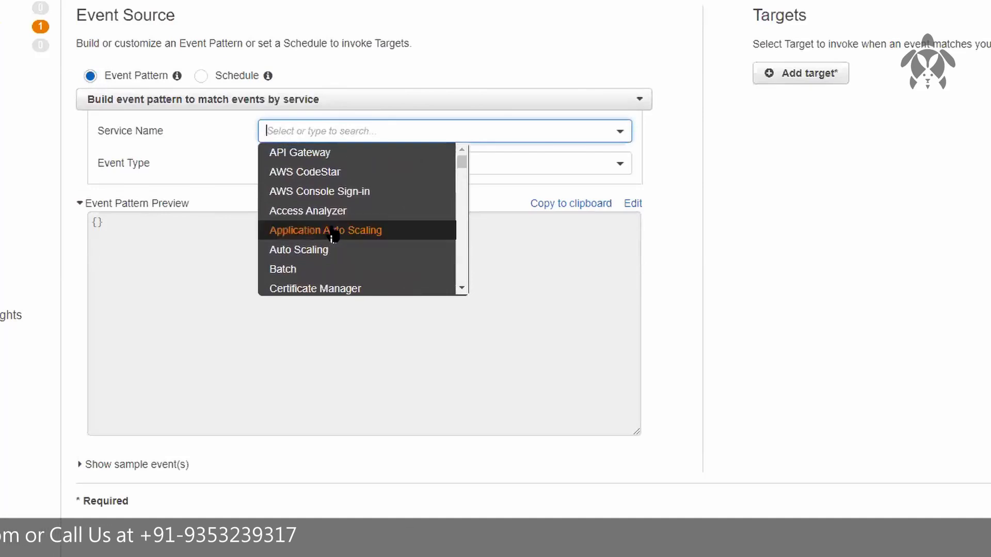
text(ec2)
key(Return)
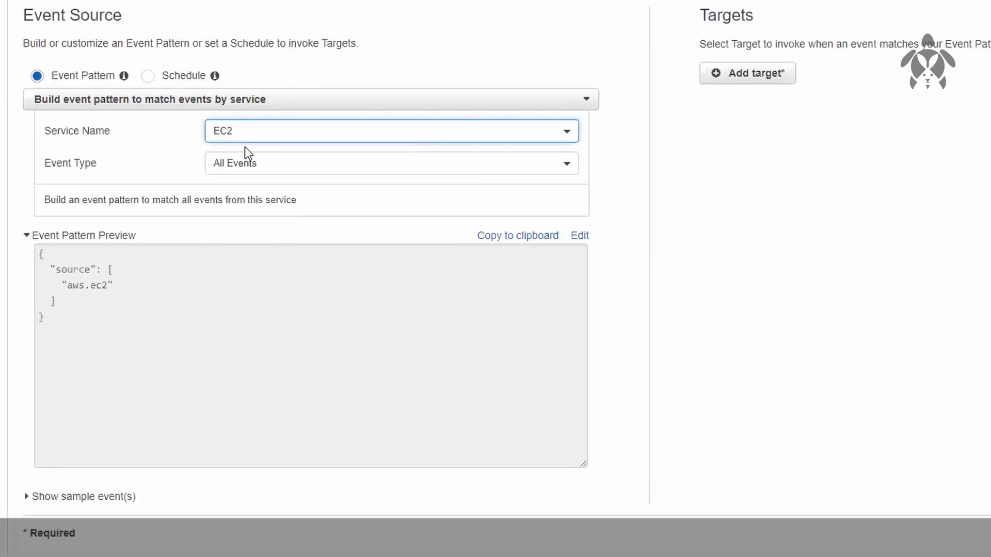
Set the rule's event type to EC2 Instance State-change Notification
click(275, 158)
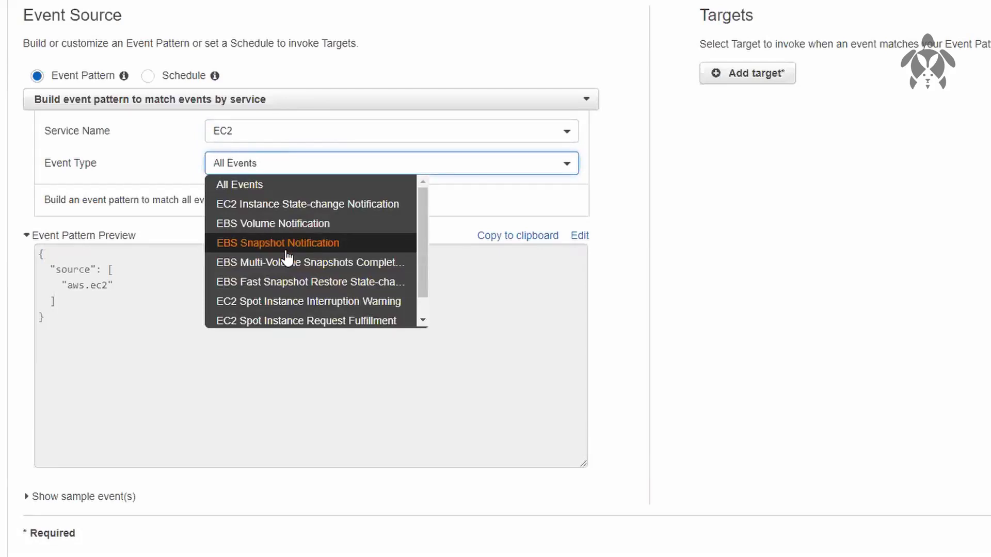
scroll(288, 258, down, 1)
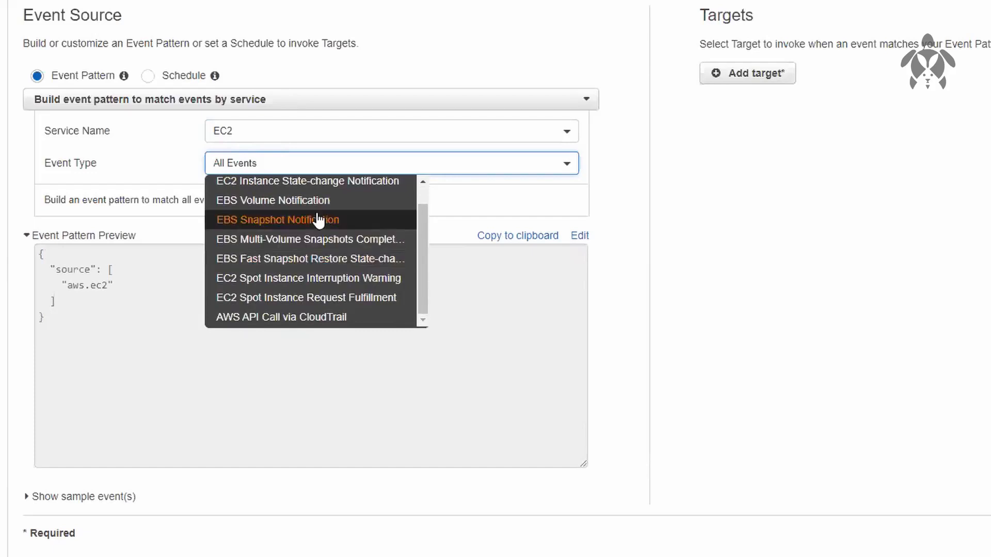
scroll(319, 220, up, 1)
scroll(330, 263, down, 1)
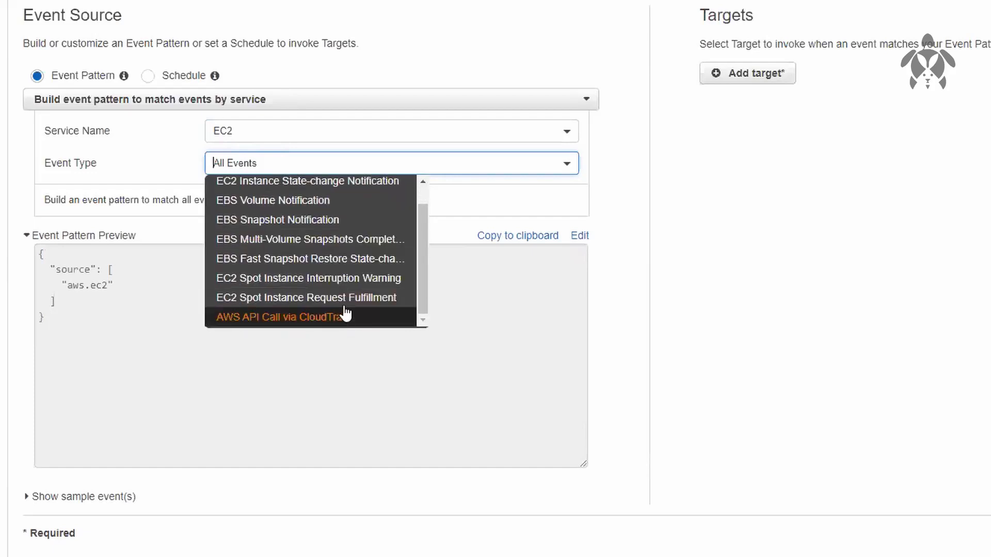
scroll(345, 281, up, 1)
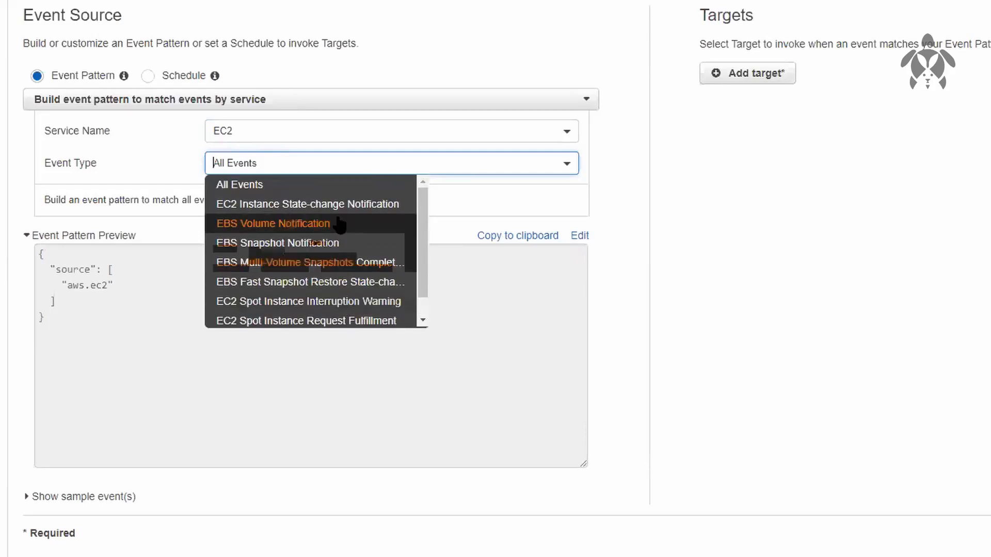
click(313, 206)
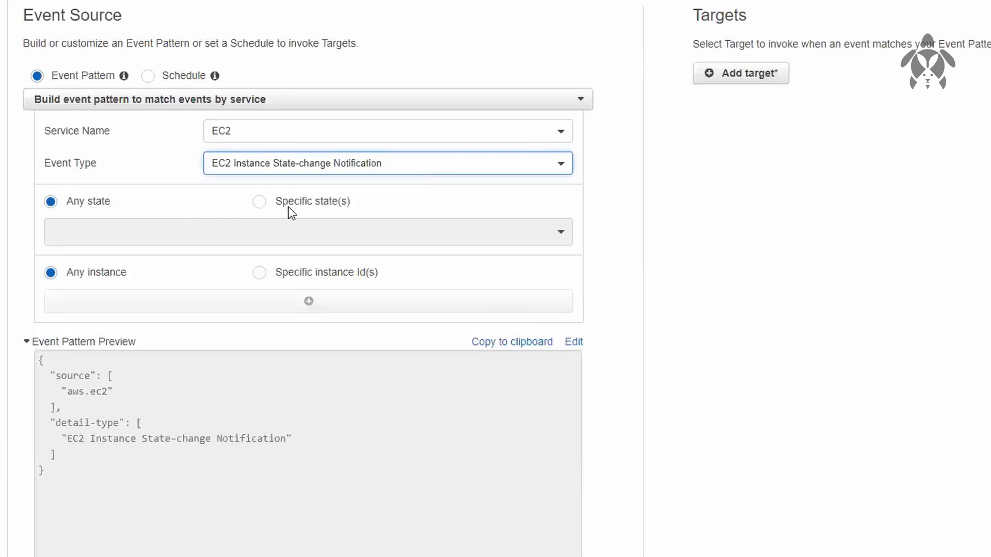
Restrict the event pattern to the specific instance state shutting-down
click(258, 202)
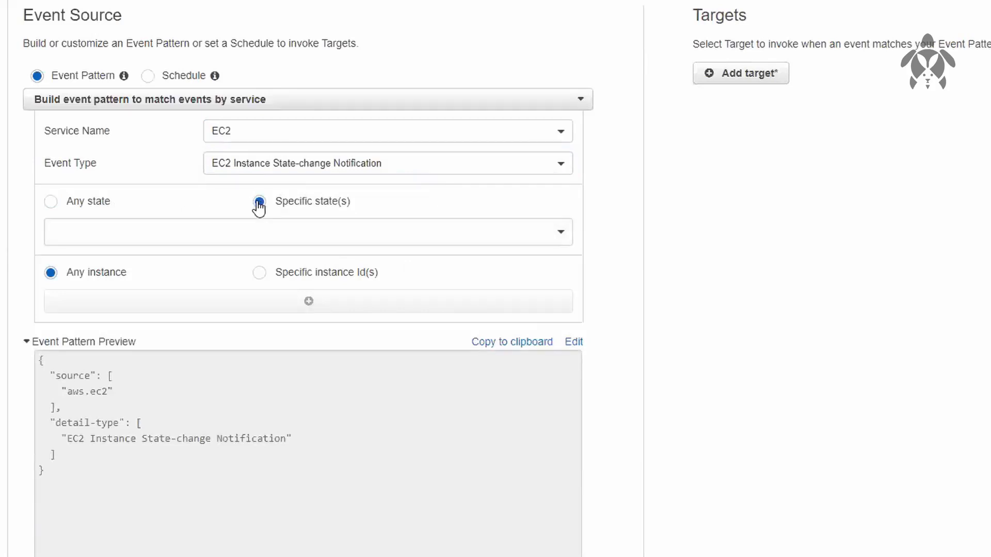
click(279, 233)
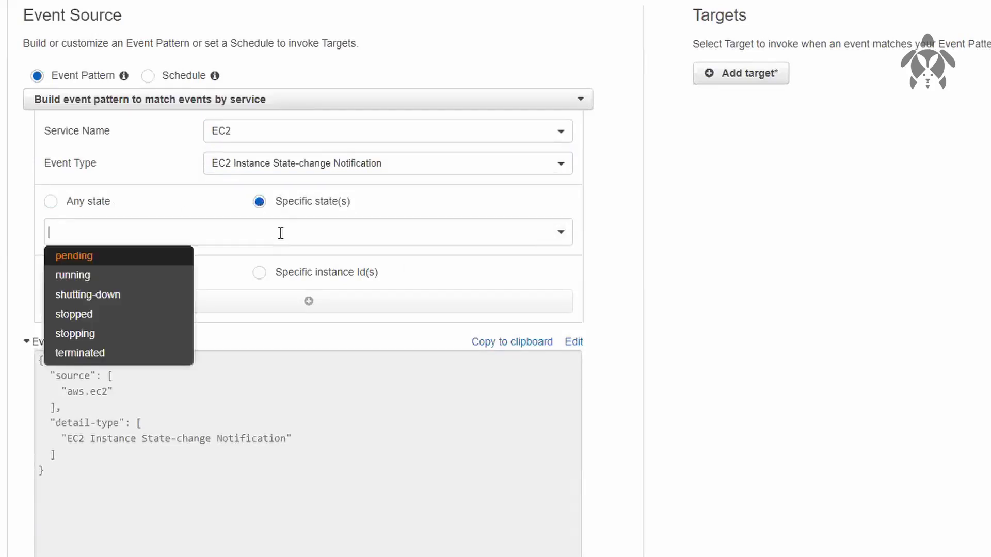
click(104, 300)
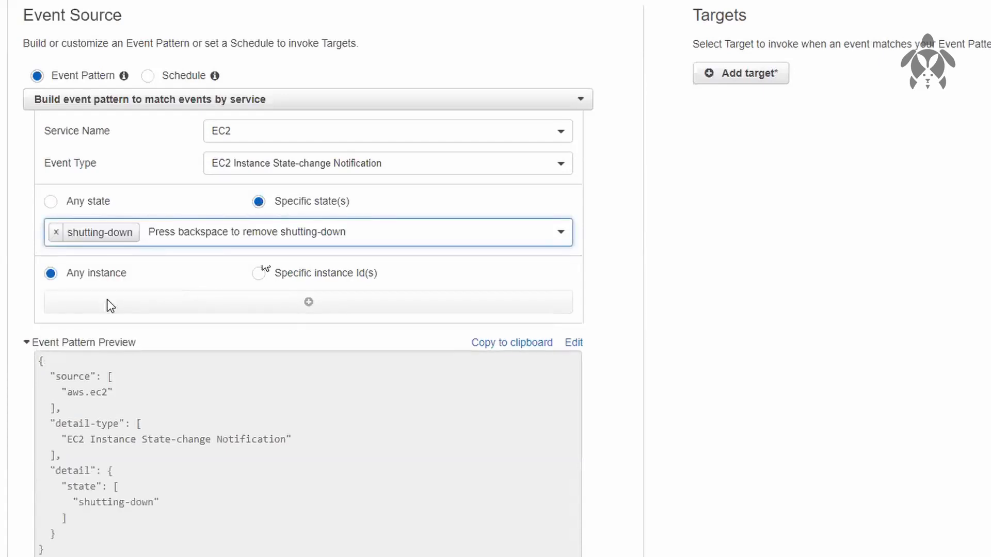
click(147, 256)
click(258, 273)
click(273, 310)
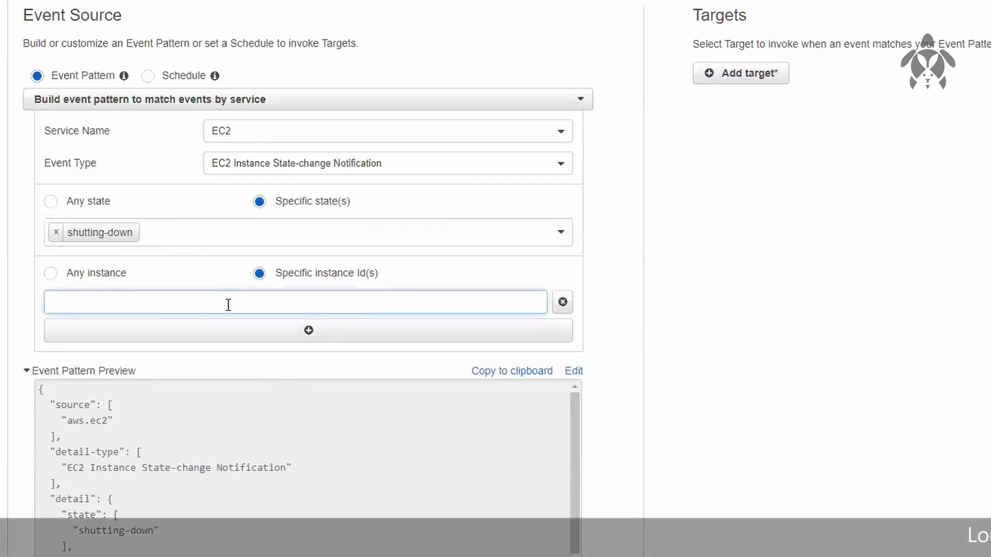
click(51, 274)
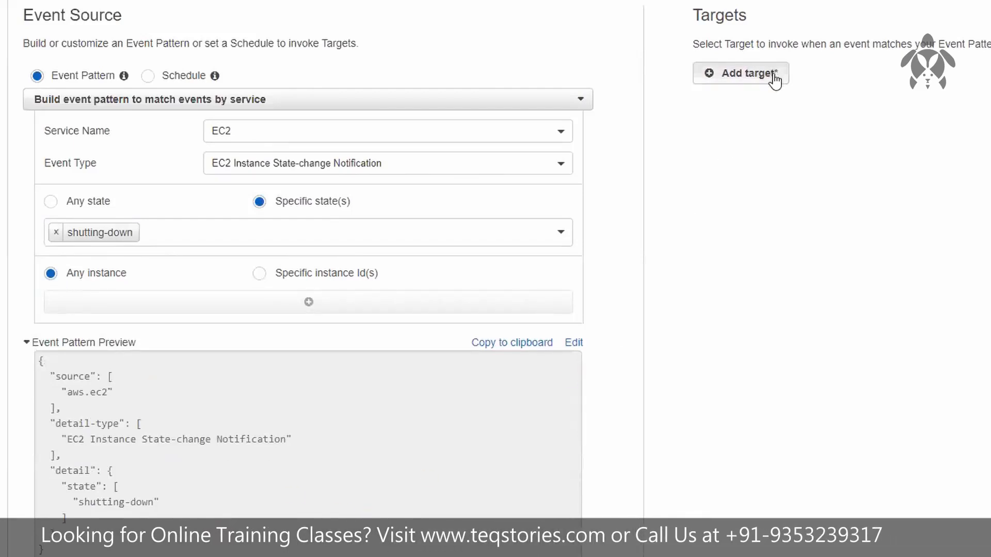
Add an SNS topic target to the rule and select TestTopic as its topic
click(774, 79)
click(803, 72)
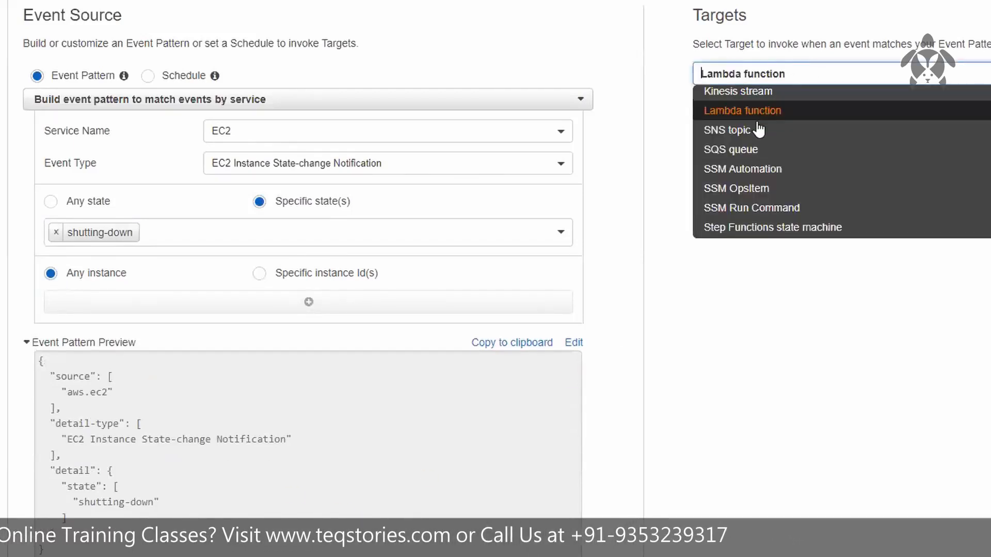
click(759, 131)
click(865, 106)
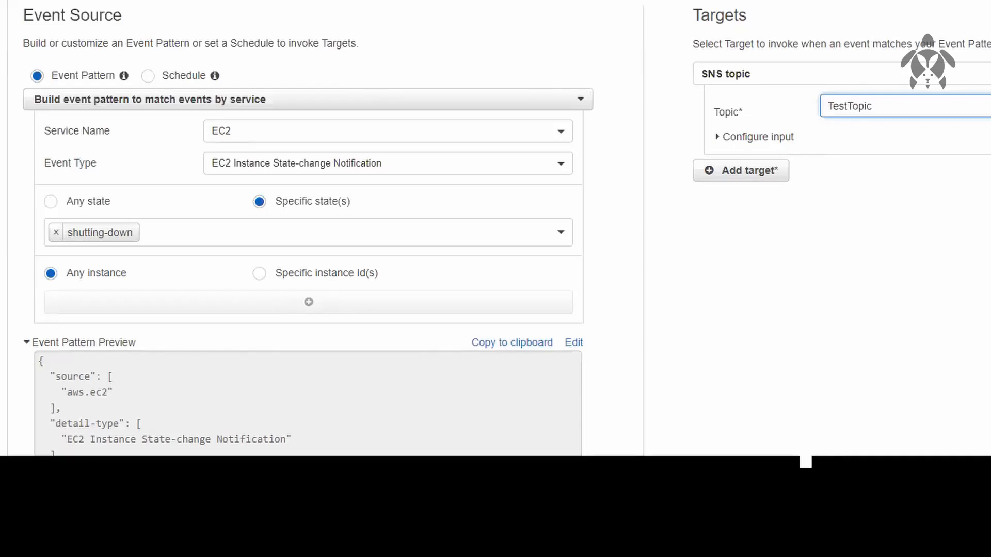
Review the event pattern preview of the shutting-down rule, from the source down to the state entries
scroll(915, 463, down, 1)
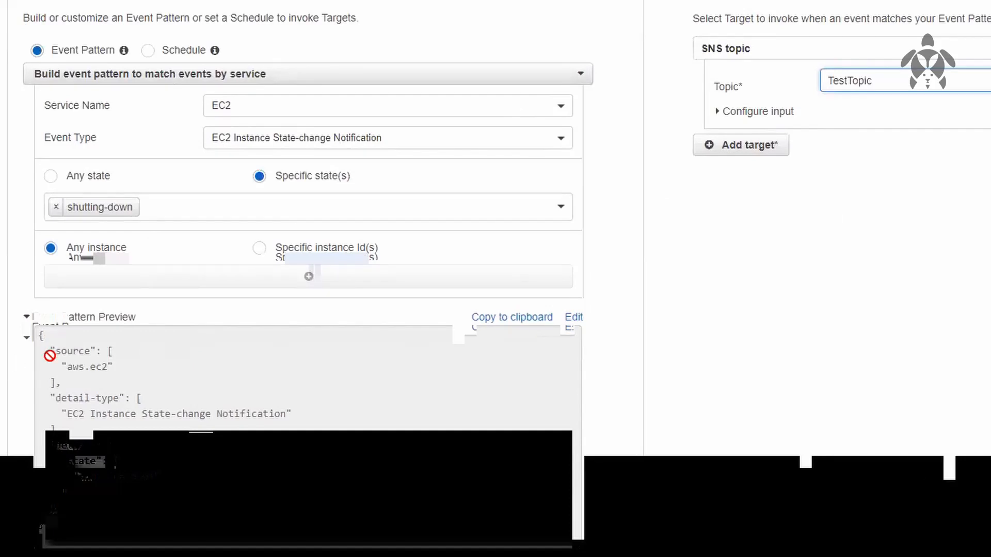
drag(45, 332, 114, 553)
click(114, 554)
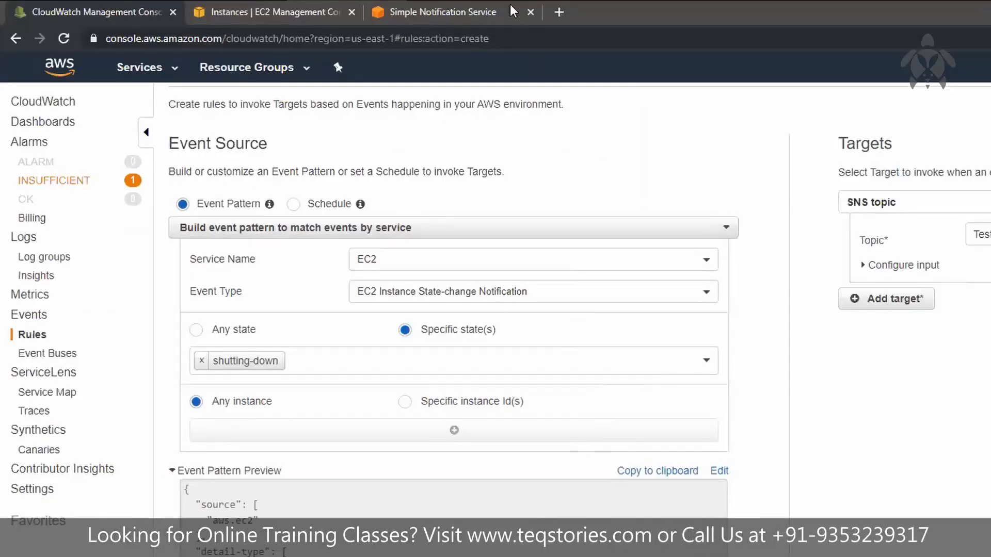
Switch to the Simple Notification Service page and delete the e-mail subscription of TestTopic
click(514, 12)
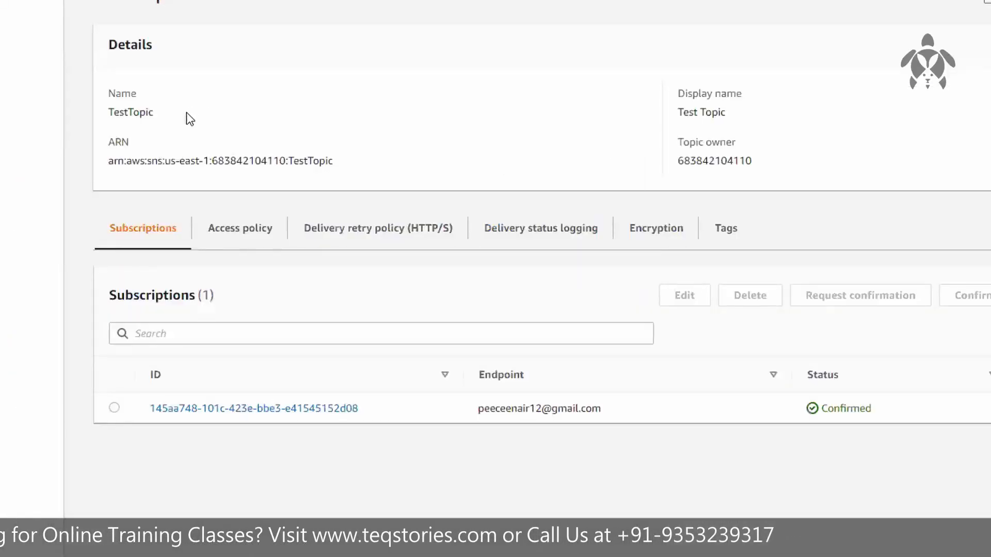
click(115, 408)
click(758, 301)
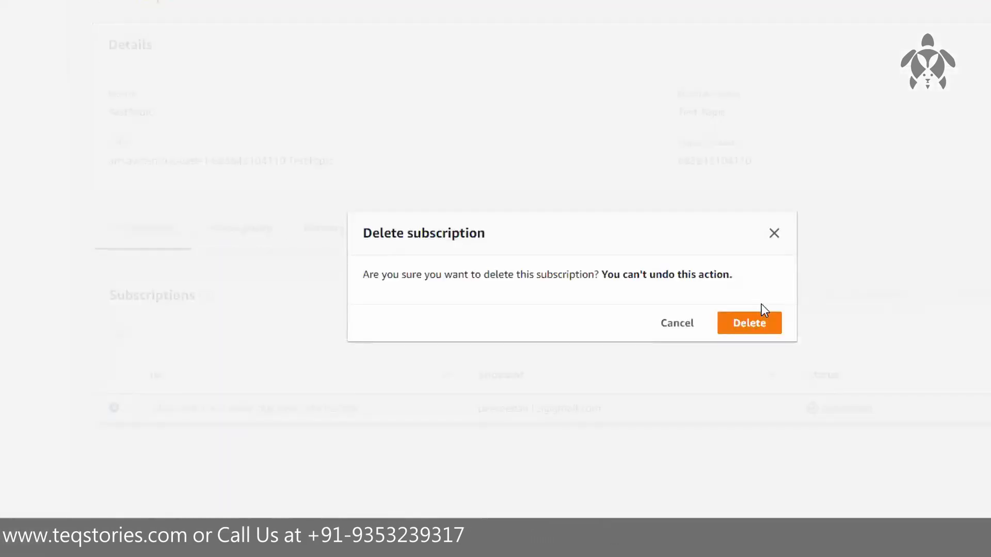
click(746, 320)
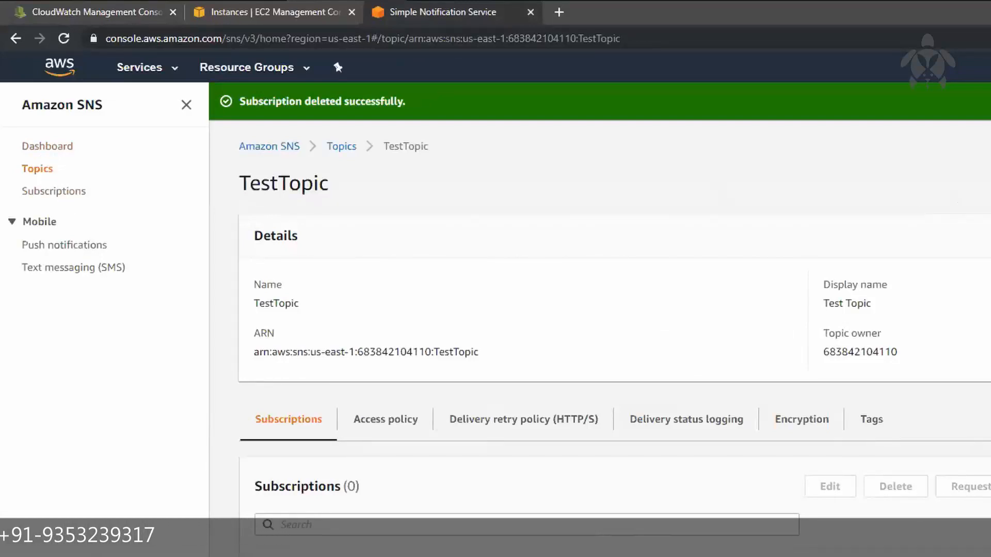
Delete the topic TestTopic, confirming with the phrase "delete me", and close the Simple Notification Service page
click(804, 93)
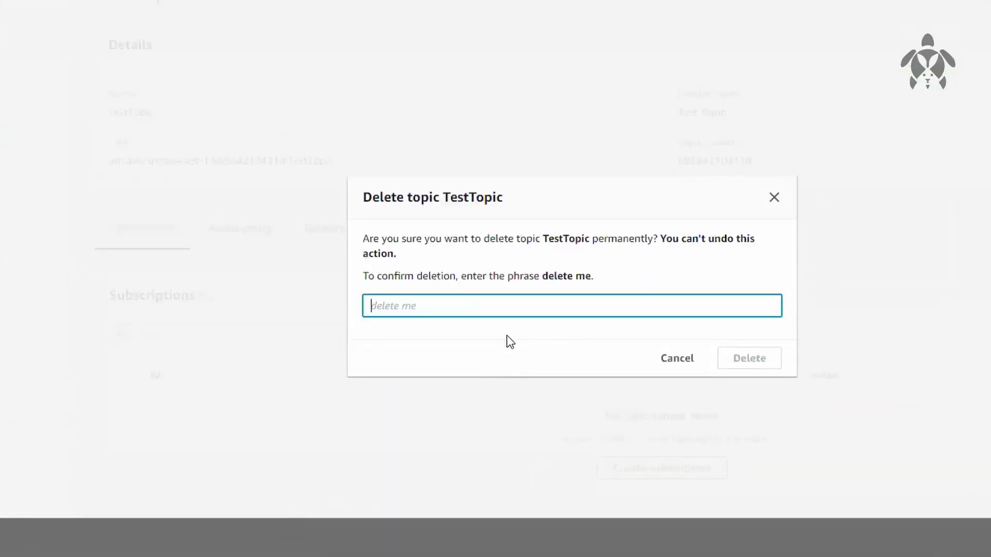
text(delete me)
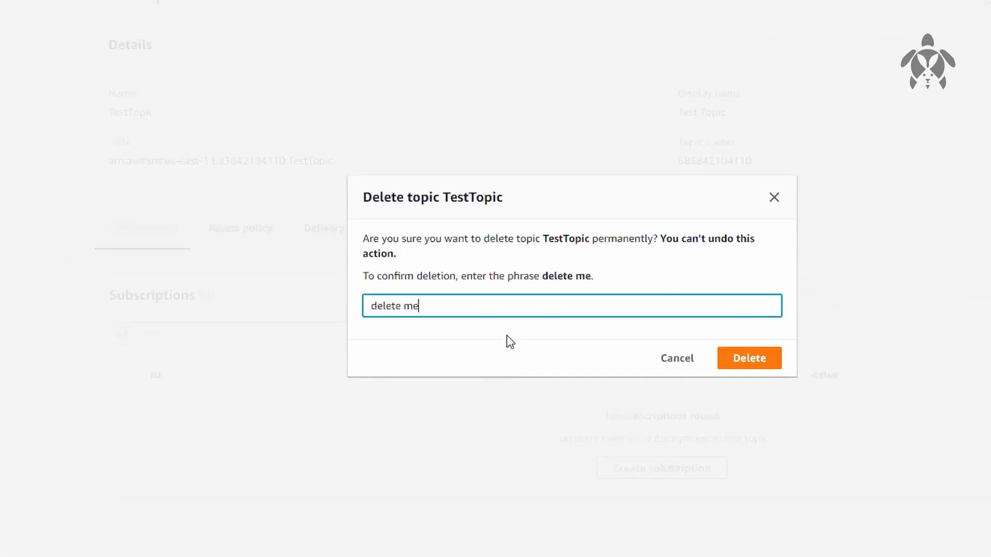
click(775, 364)
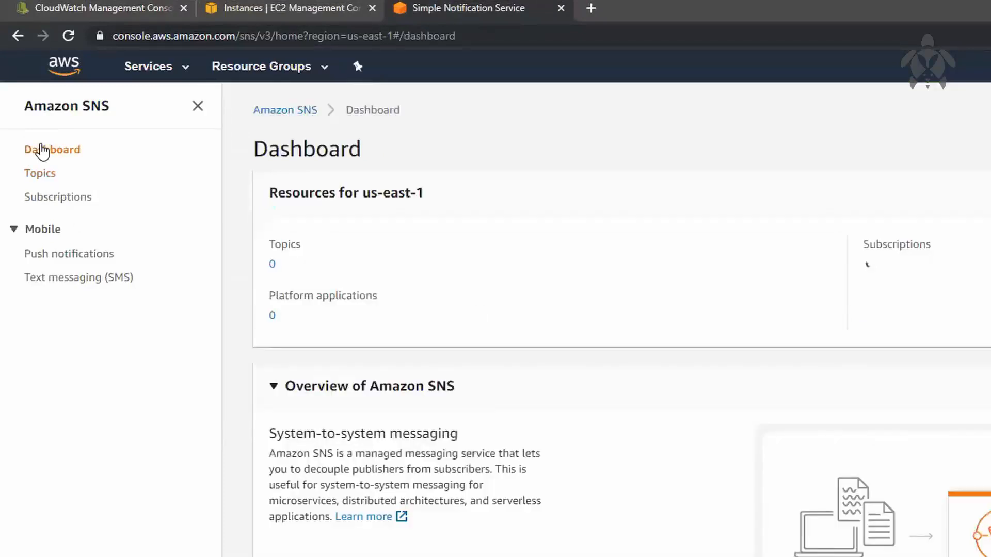
click(561, 7)
Delete the CloudWatch alarm myalarm_test from the alarms with insufficient data
click(165, 10)
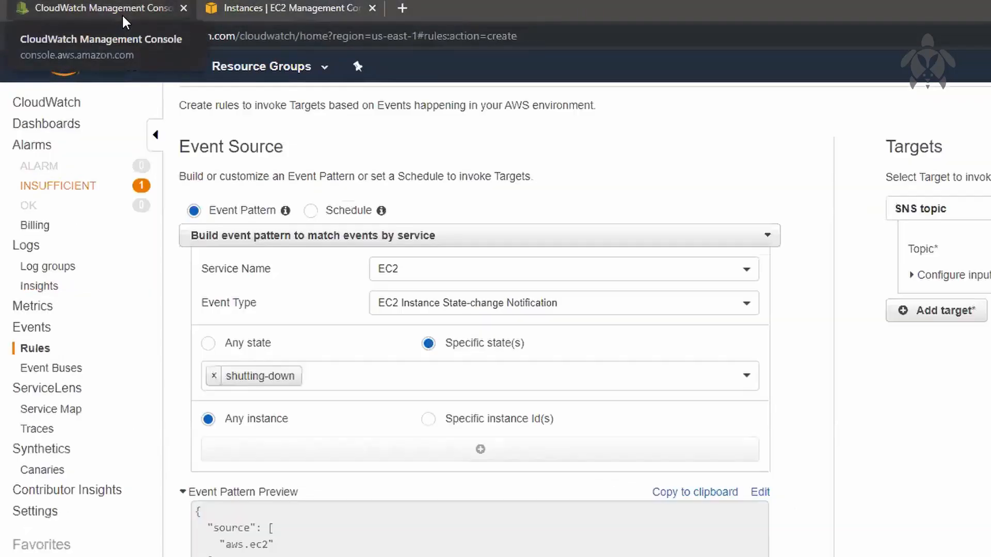
click(63, 189)
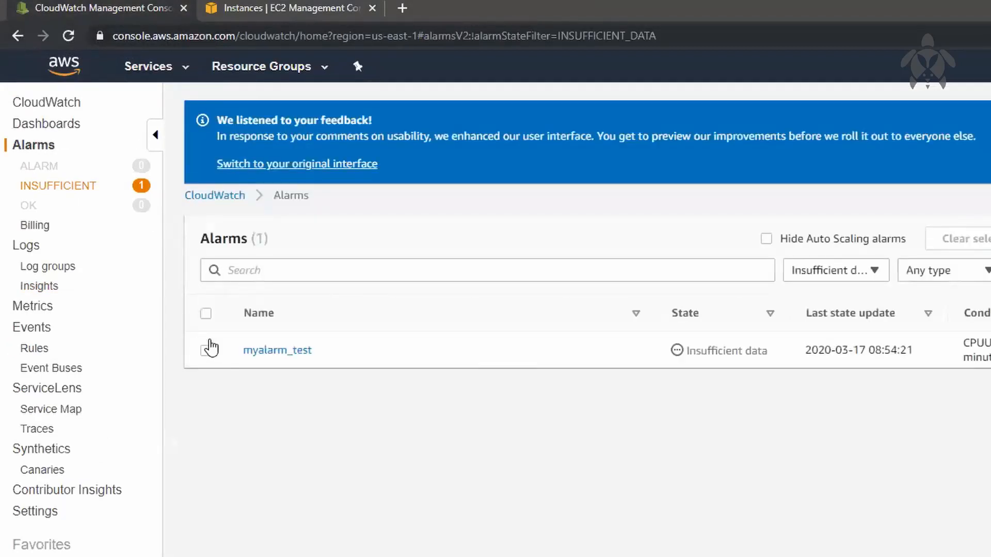
click(206, 351)
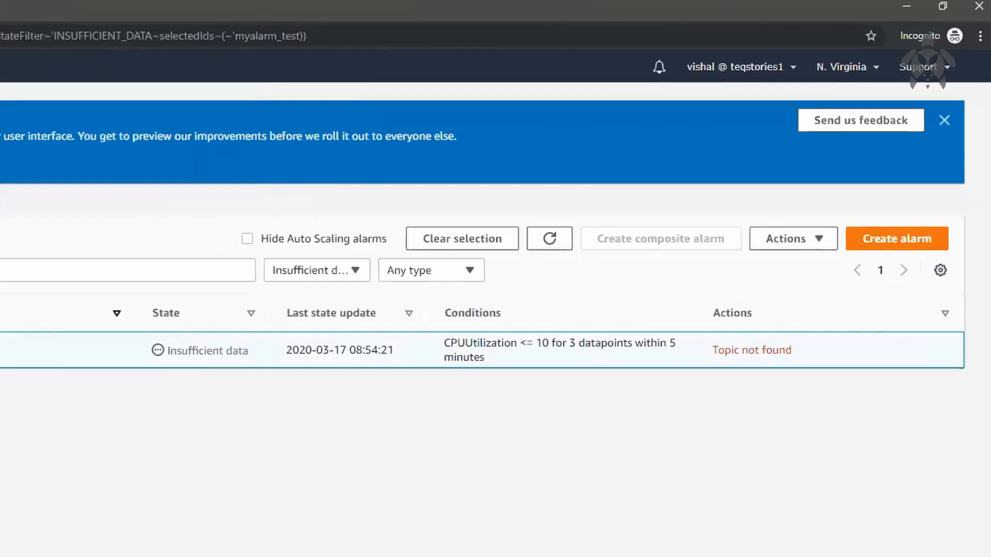
click(800, 246)
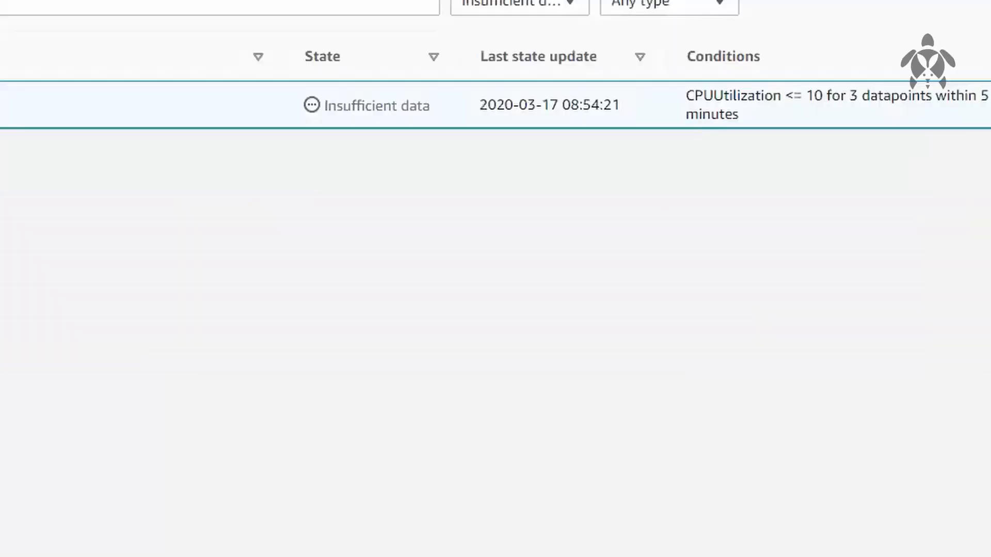
click(804, 324)
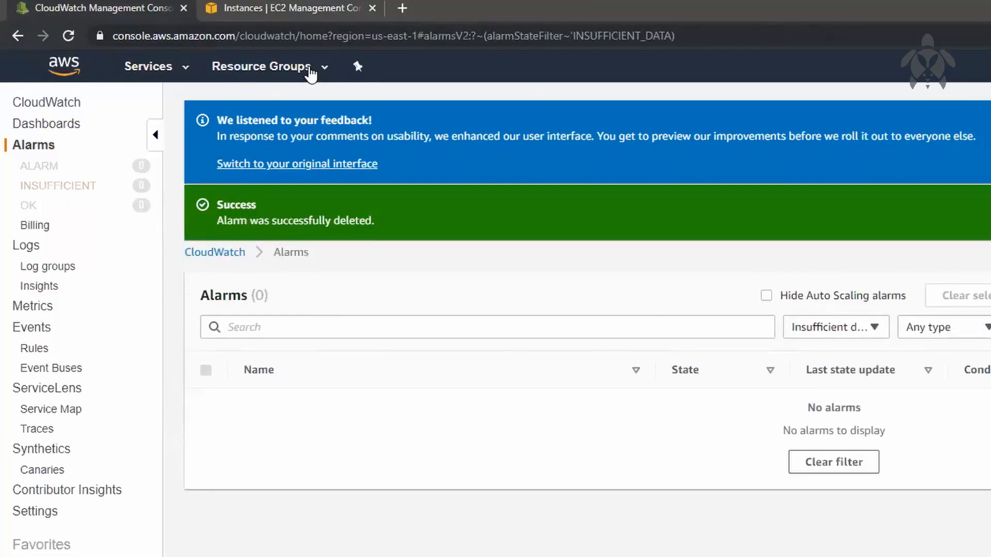
Switch to the EC2 instances page, refresh the list and terminate the stopped instance that uses the NVKP_laptop key
click(306, 12)
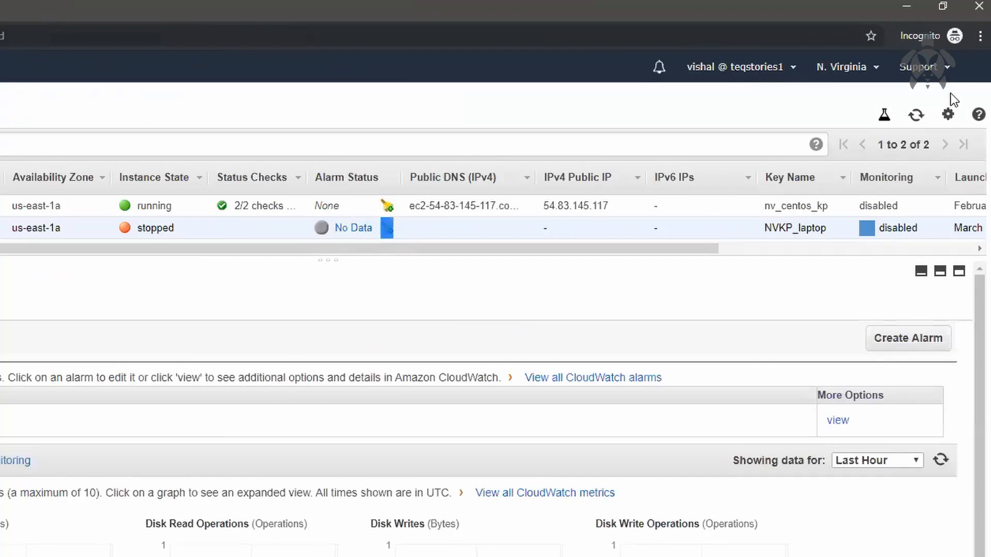
click(916, 116)
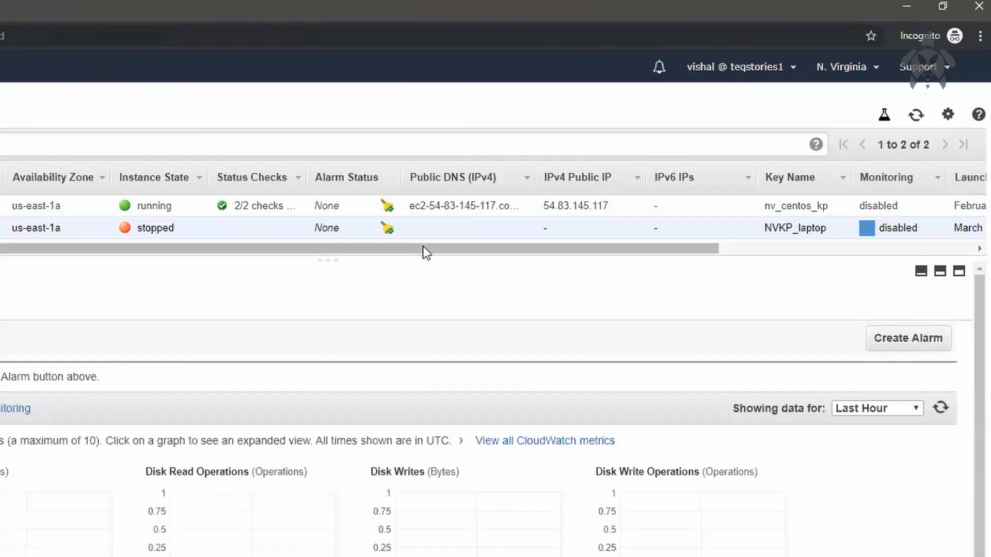
right_click(232, 222)
mouse_move(289, 307)
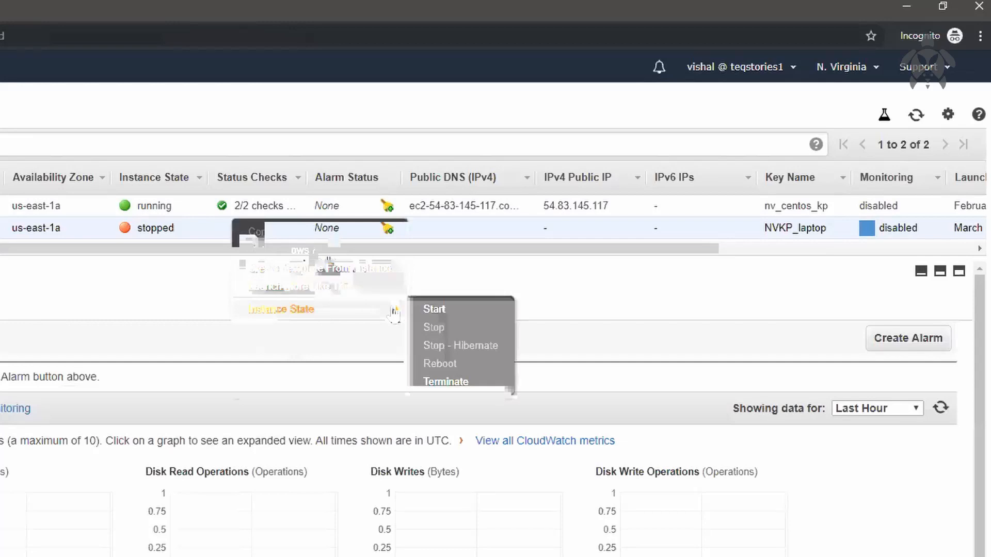
click(459, 383)
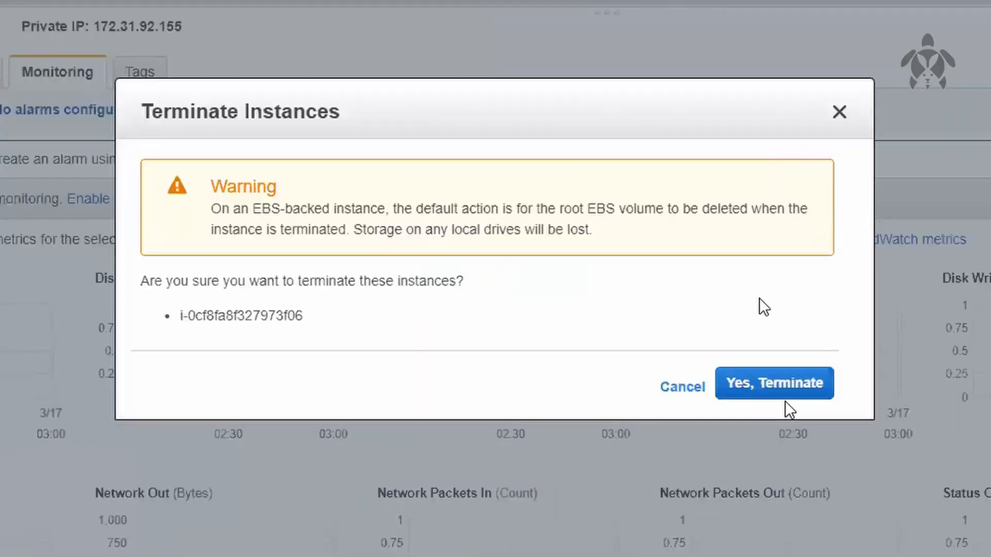